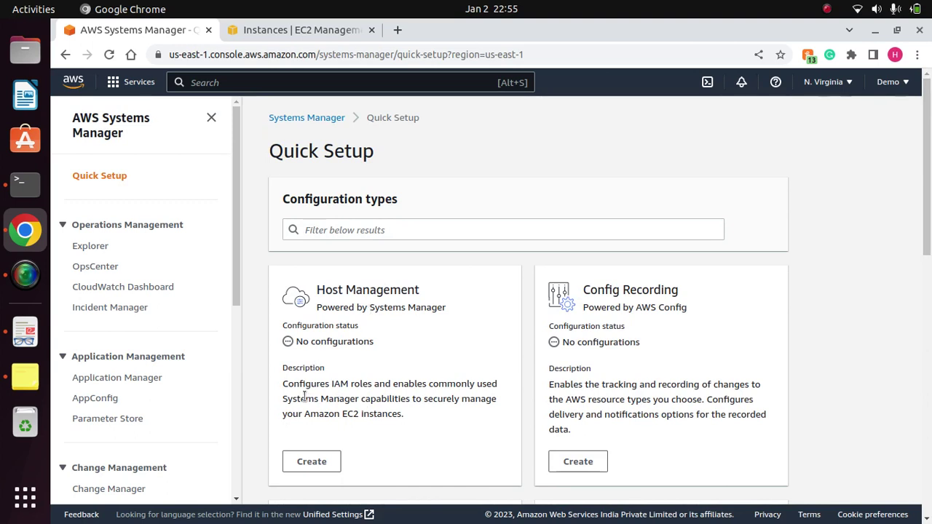
# Review the Quick Setup configuration types, from the Host Management description down to Resource Scheduler.
pyautogui.moveTo(283, 383); pyautogui.dragTo(421, 420)
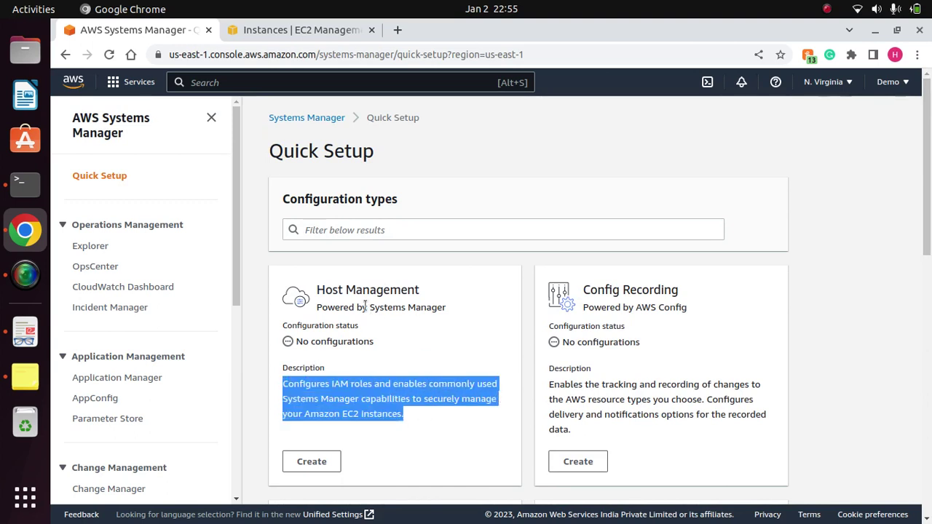
pyautogui.moveTo(421, 289); pyautogui.dragTo(321, 286)
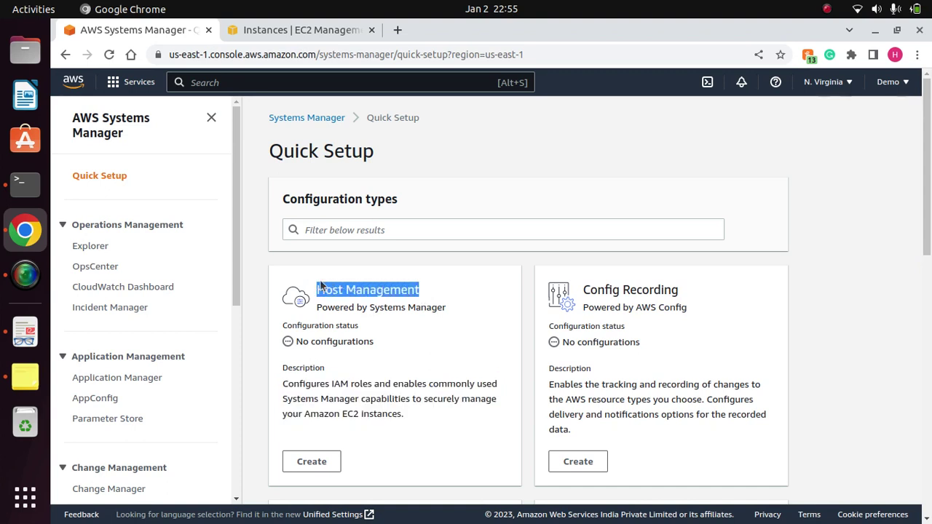
pyautogui.click(435, 345)
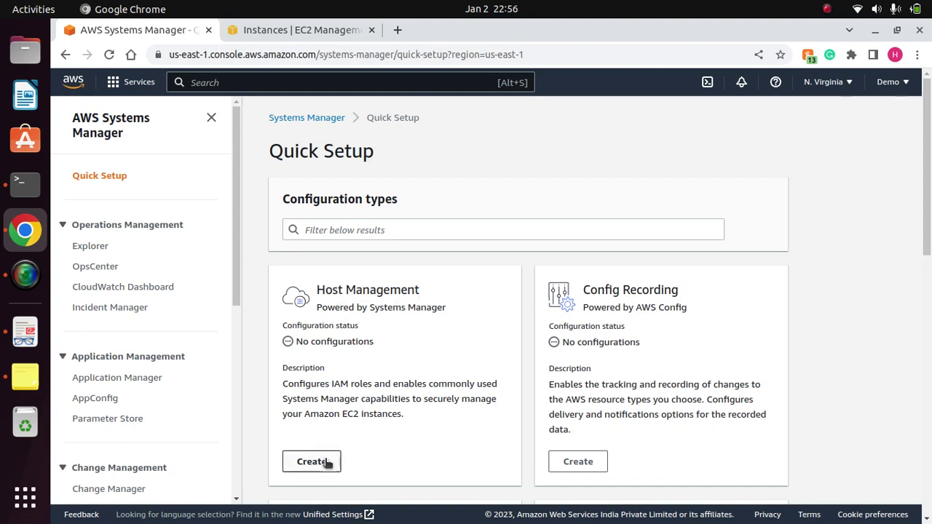
pyautogui.moveTo(372, 384); pyautogui.dragTo(284, 383)
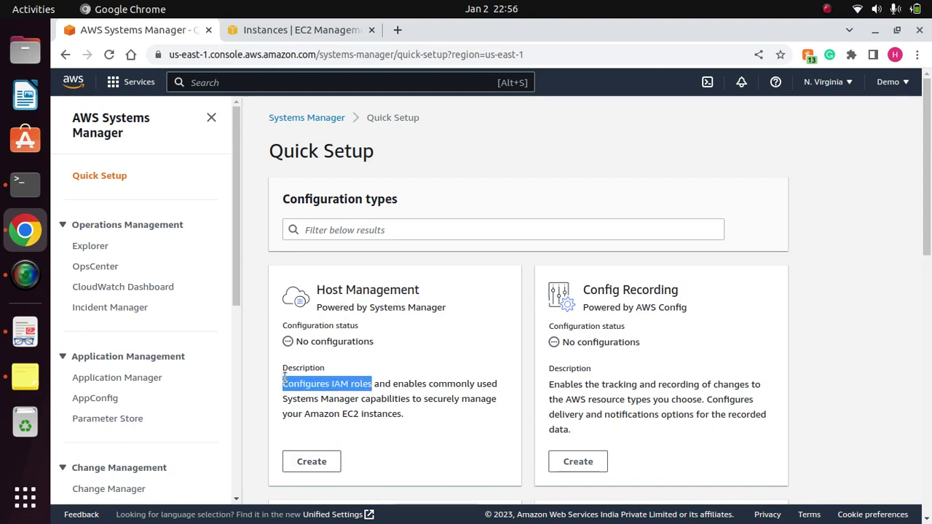
pyautogui.click(374, 407)
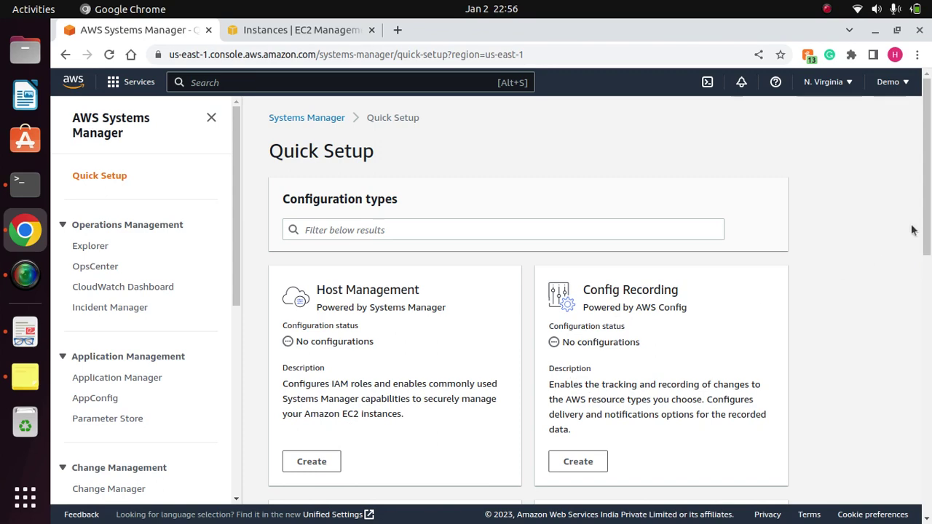
pyautogui.scroll(-4, 923, 240)
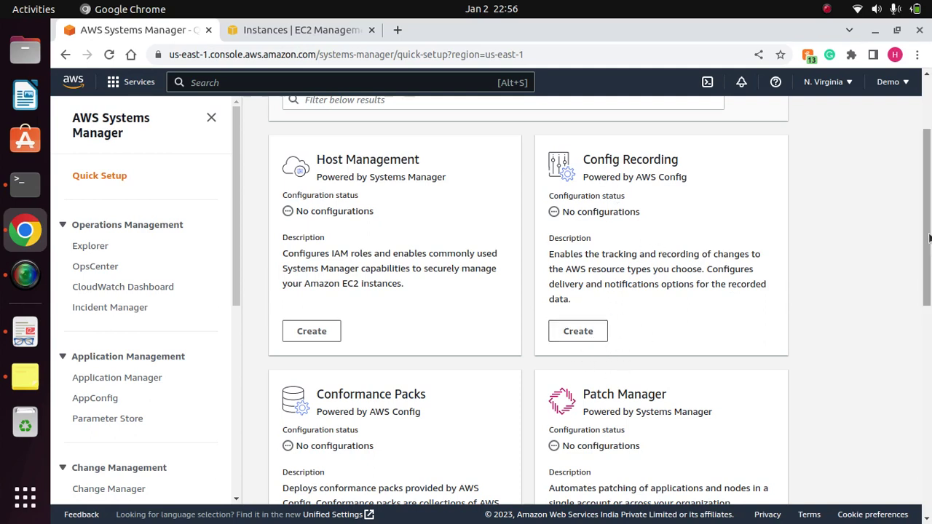
pyautogui.scroll(-5, 465, 268)
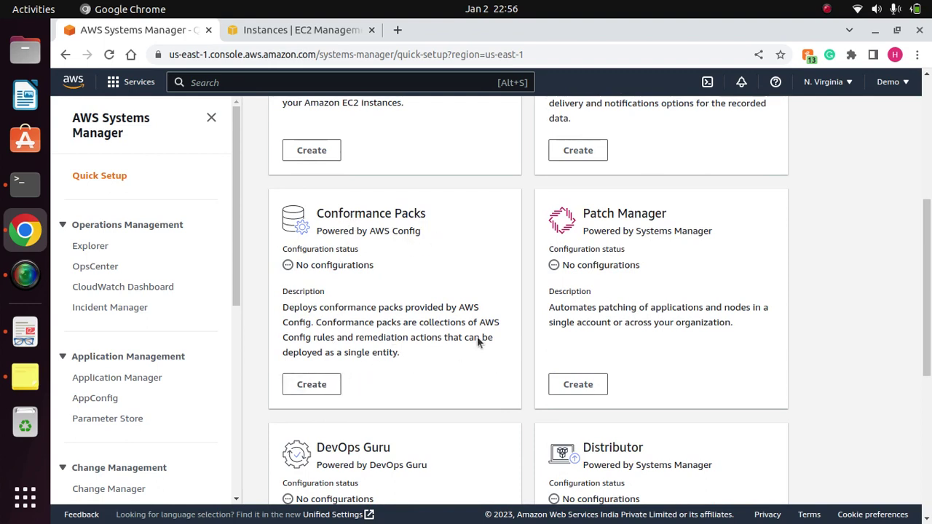
pyautogui.moveTo(929, 303); pyautogui.dragTo(930, 326)
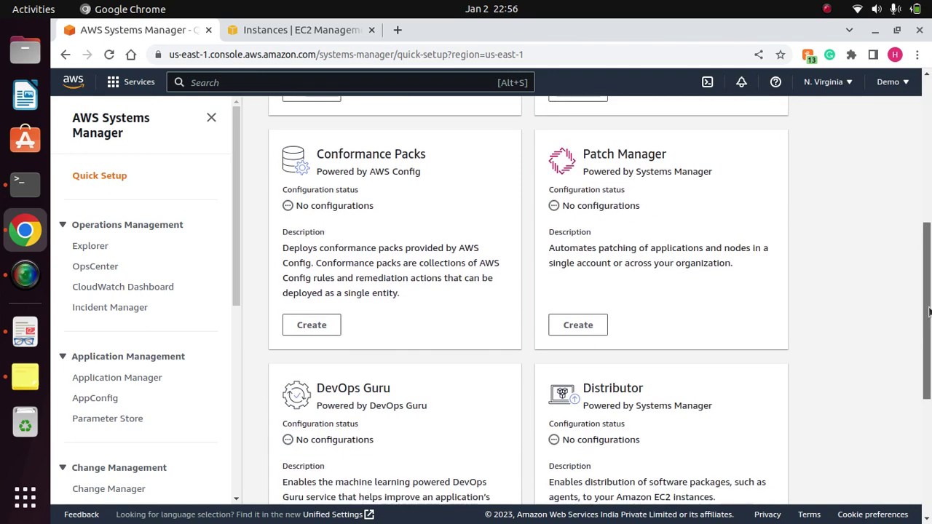
pyautogui.scroll(-4, 930, 326)
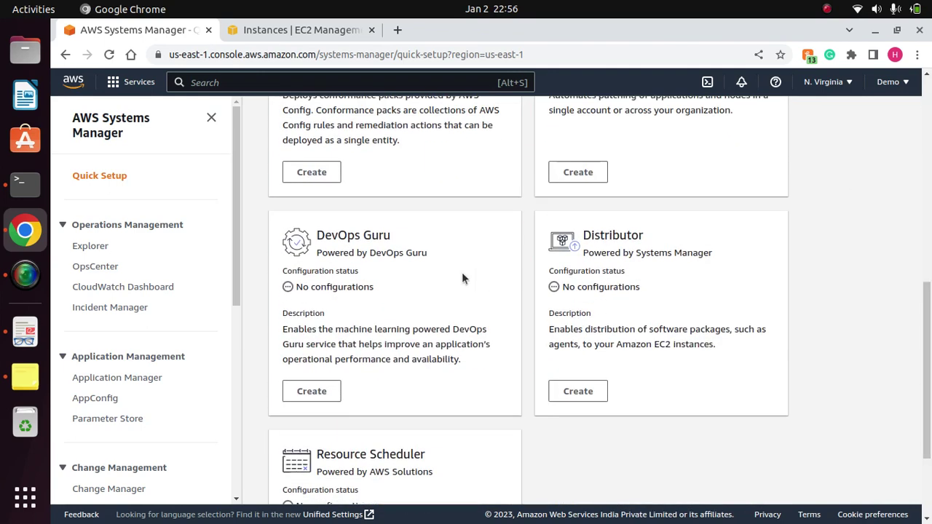
pyautogui.scroll(-3, 930, 314)
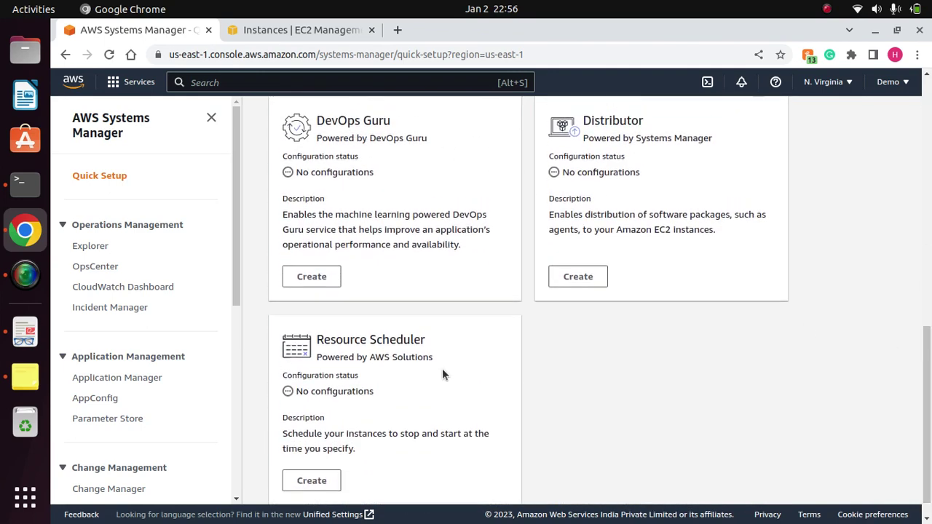
pyautogui.moveTo(930, 423); pyautogui.dragTo(928, 198)
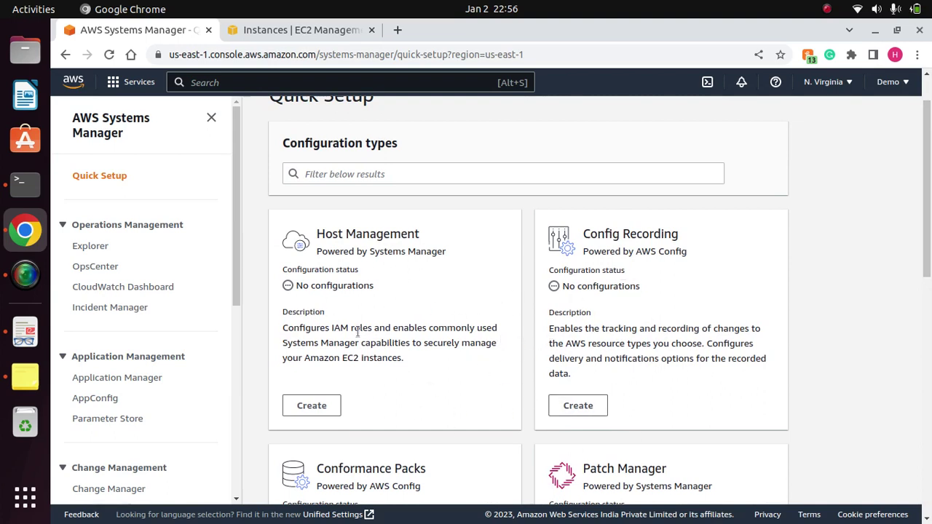
# Read the Host Management description and start creating a Host Management configuration.
pyautogui.moveTo(429, 240); pyautogui.dragTo(312, 233)
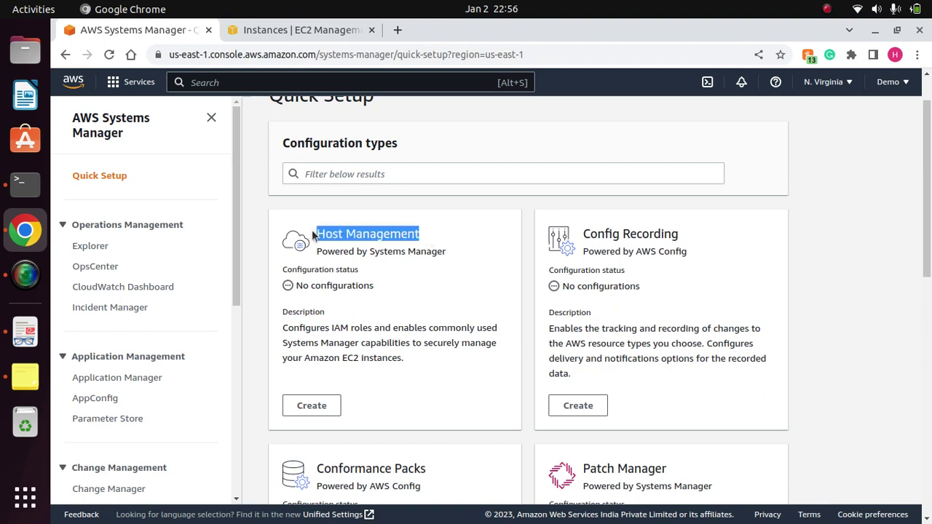
pyautogui.click(440, 235)
pyautogui.moveTo(435, 240); pyautogui.dragTo(312, 233)
pyautogui.click(430, 280)
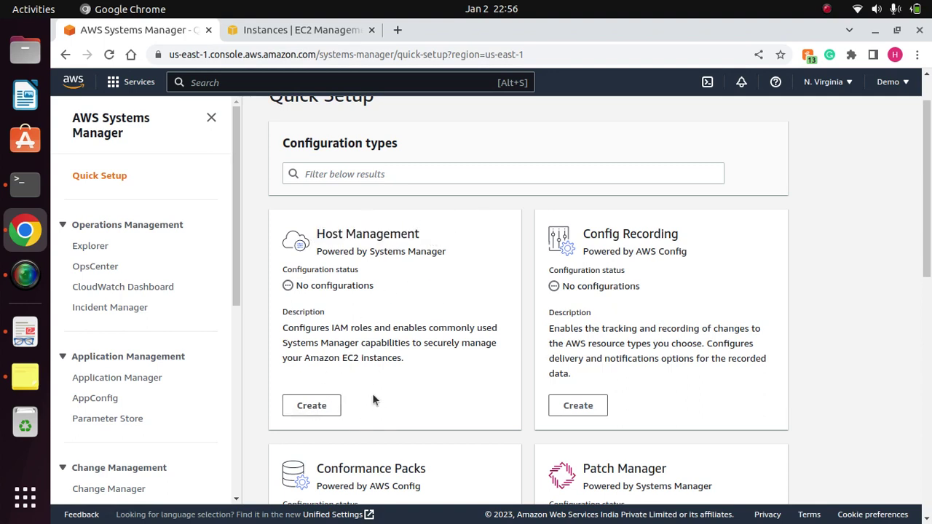
pyautogui.moveTo(288, 330); pyautogui.dragTo(402, 359)
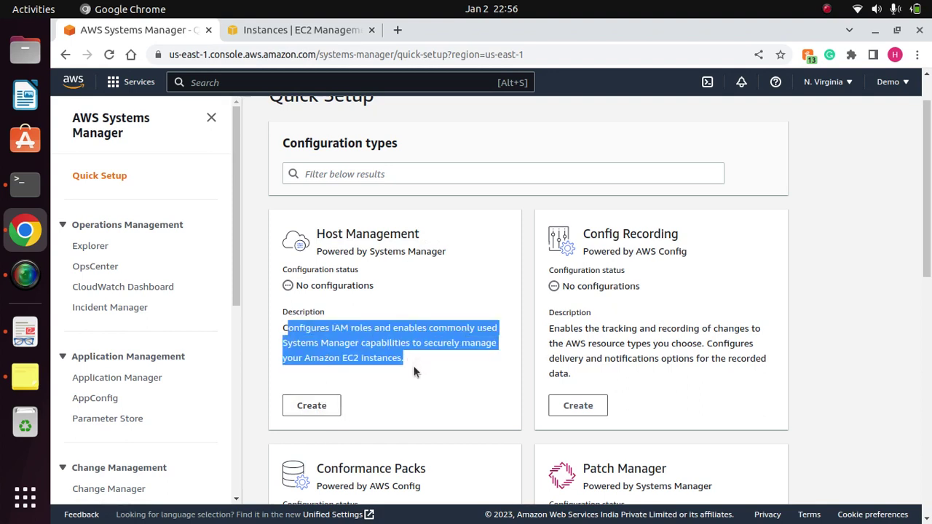
pyautogui.click(430, 380)
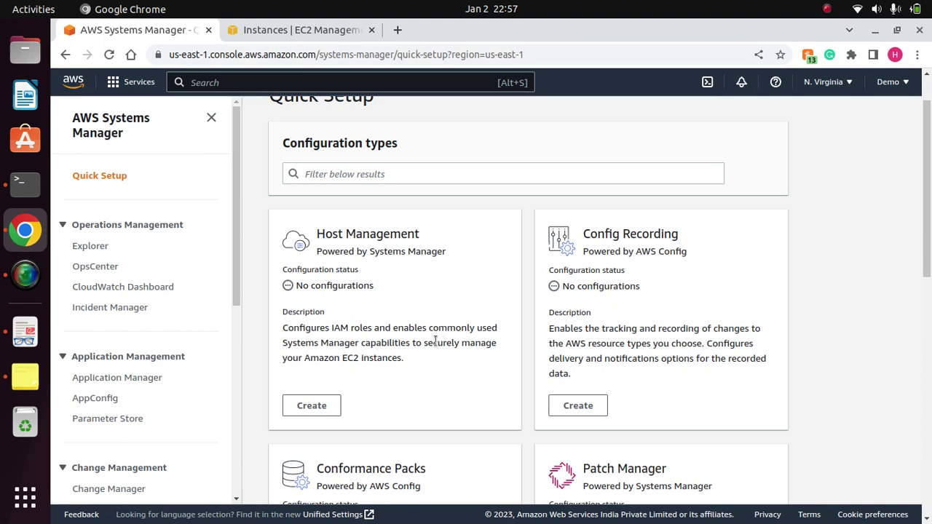
pyautogui.moveTo(426, 343); pyautogui.dragTo(438, 361)
pyautogui.click(412, 363)
pyautogui.click(314, 406)
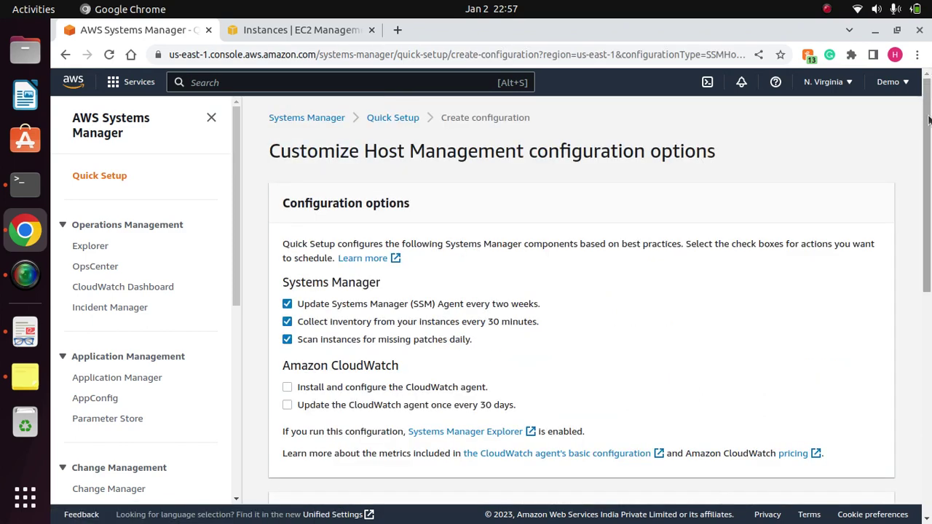
# Review the Systems Manager configuration options for SSM Agent updates, inventory collection and missing-patch scans.
pyautogui.scroll(-2, 681, 166)
pyautogui.moveTo(384, 222); pyautogui.dragTo(281, 215)
pyautogui.click(727, 281)
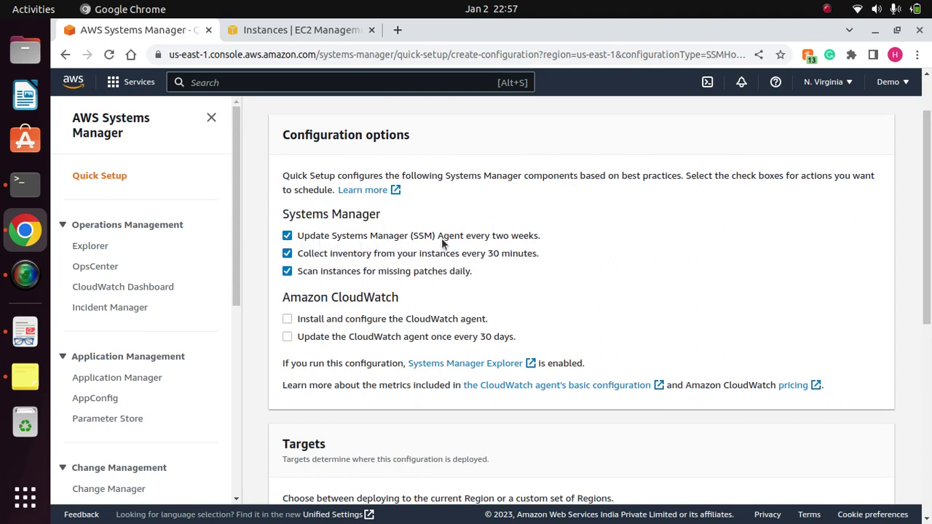
pyautogui.moveTo(541, 235); pyautogui.dragTo(319, 240)
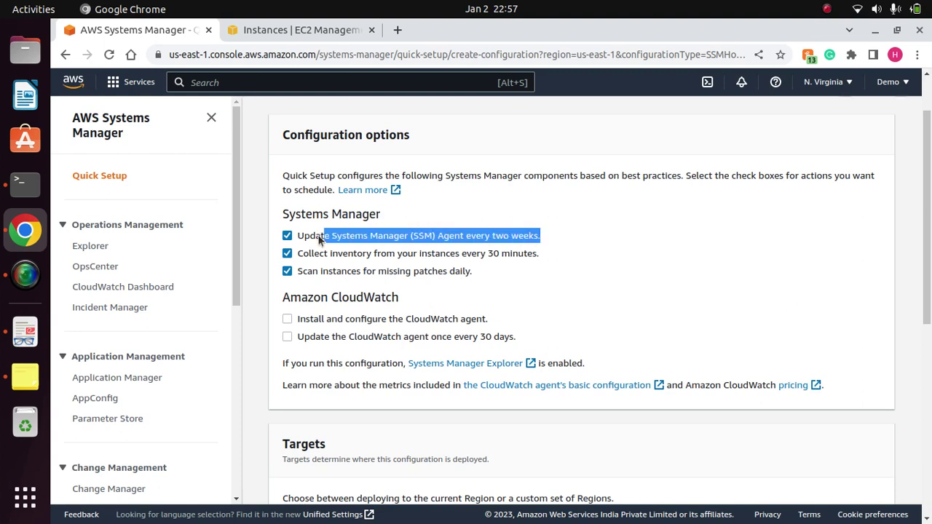
pyautogui.click(564, 249)
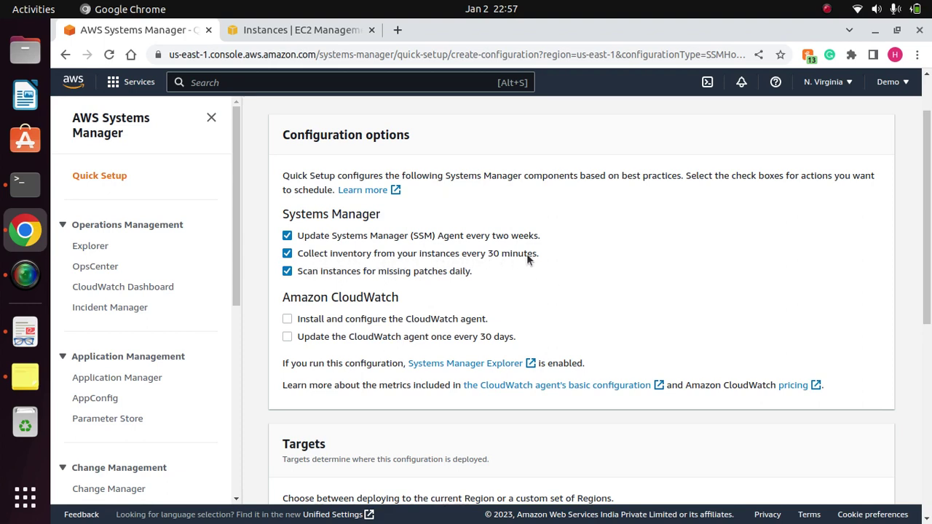
pyautogui.moveTo(535, 254); pyautogui.dragTo(354, 255)
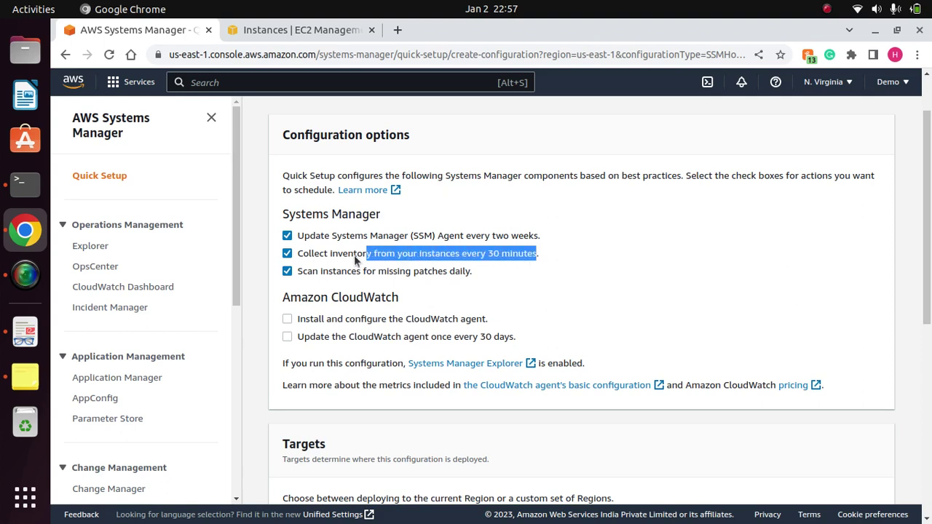
pyautogui.click(427, 253)
pyautogui.click(287, 254)
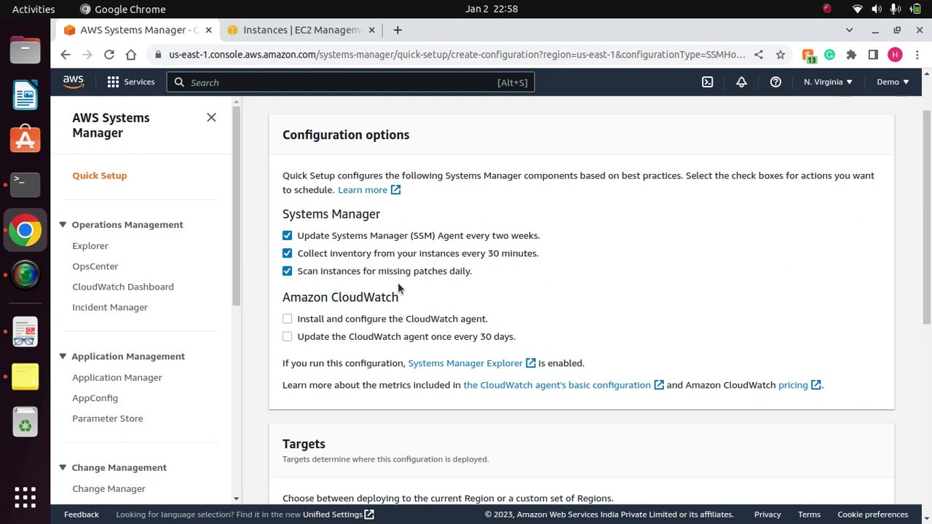
pyautogui.moveTo(479, 268); pyautogui.dragTo(308, 270)
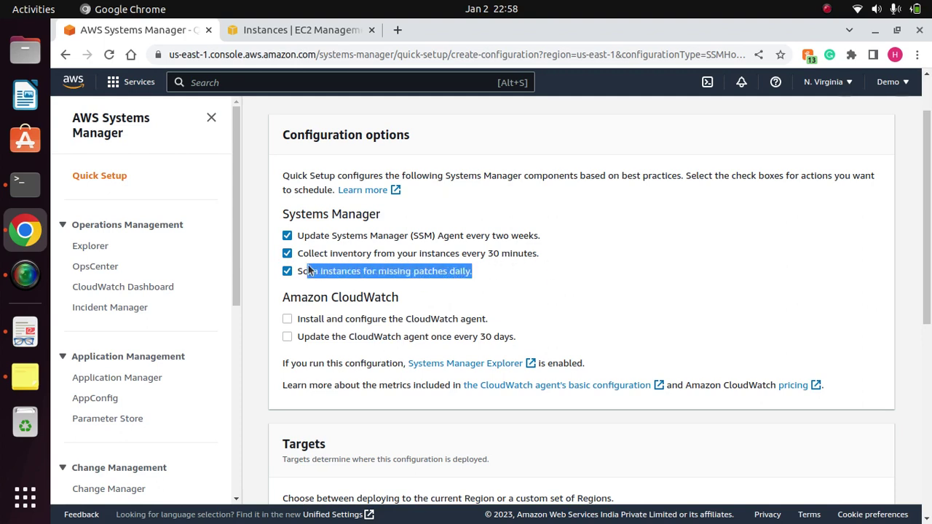
pyautogui.click(482, 271)
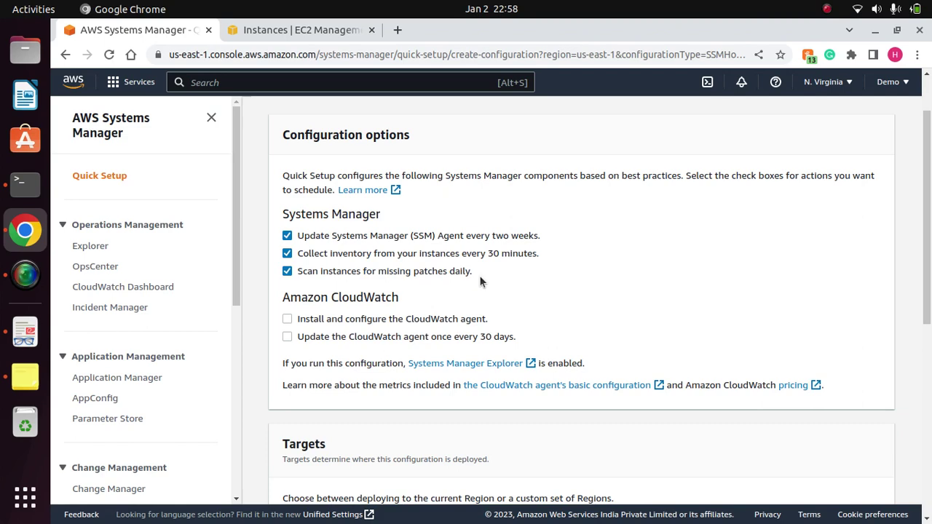
# Enable installing and configuring the CloudWatch agent and updating it once every 30 days.
pyautogui.scroll(-3, 417, 131)
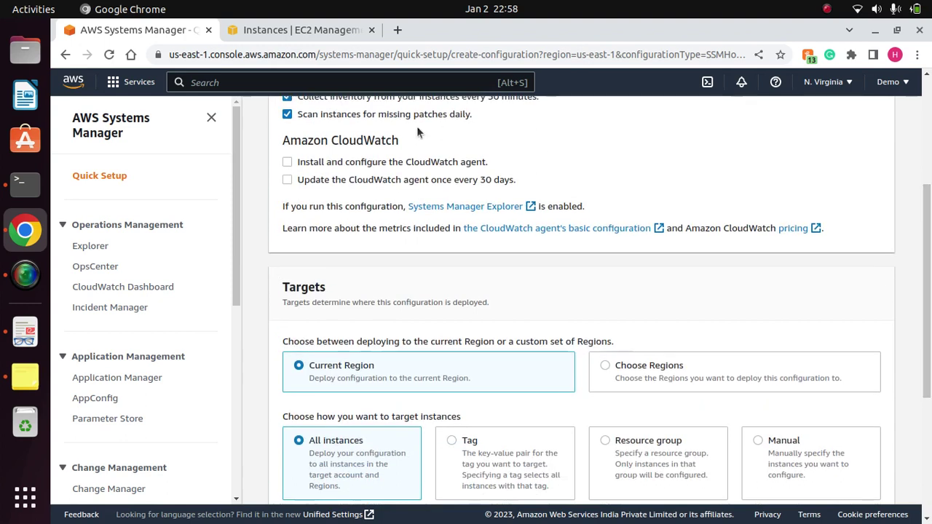
pyautogui.moveTo(407, 144); pyautogui.dragTo(290, 139)
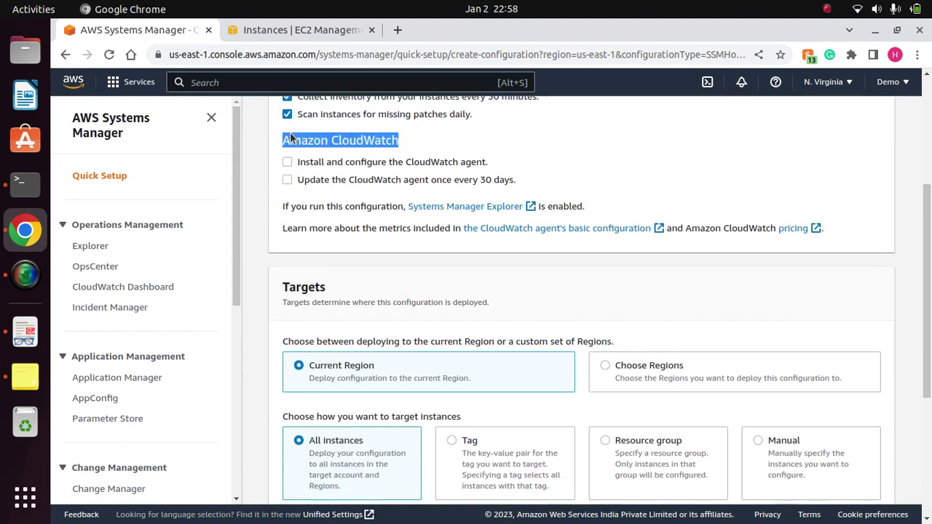
pyautogui.click(409, 146)
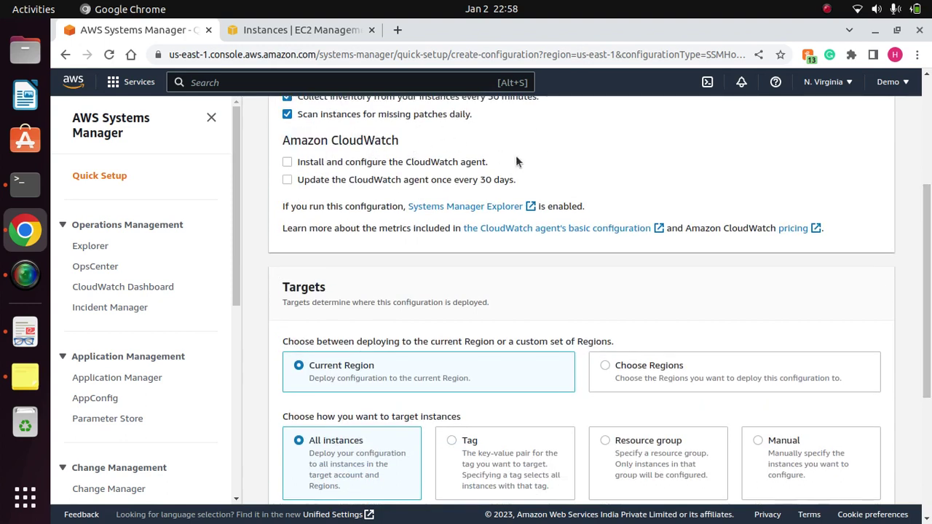
pyautogui.moveTo(482, 163); pyautogui.dragTo(297, 163)
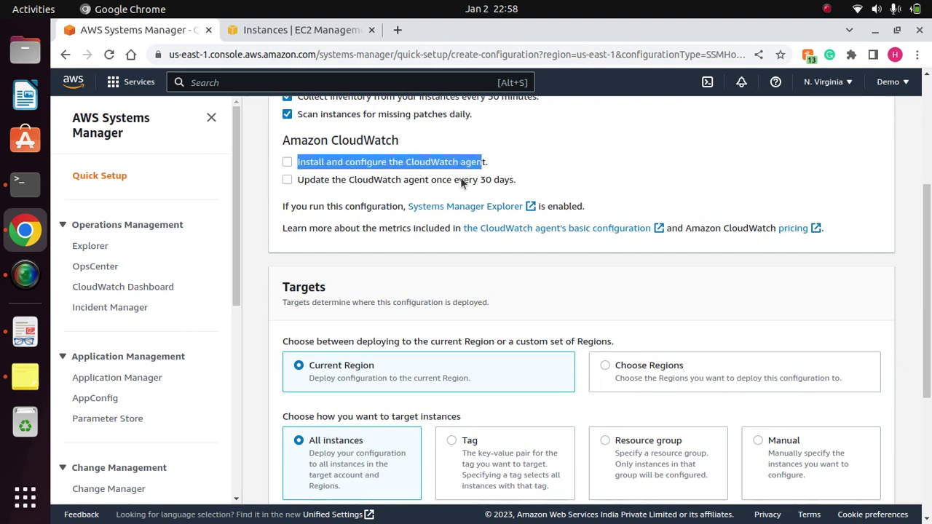
pyautogui.click(287, 162)
pyautogui.click(543, 145)
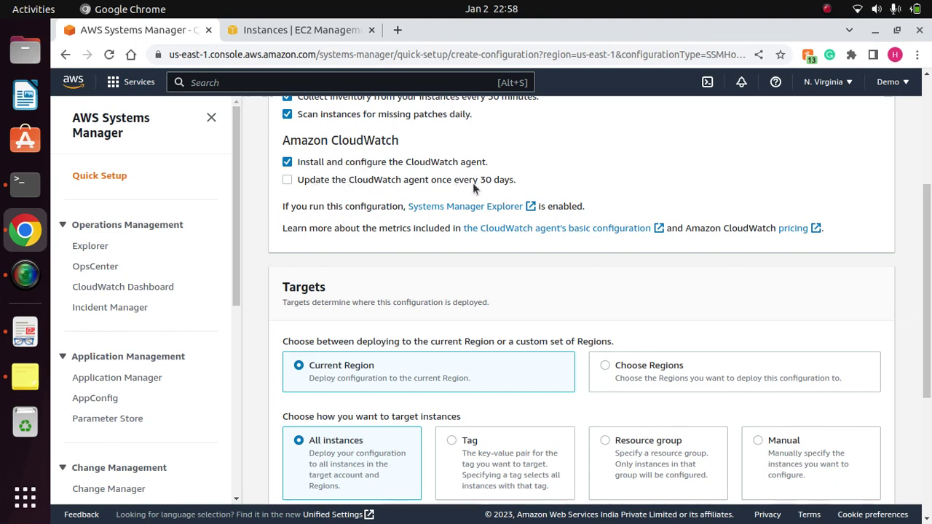
pyautogui.click(287, 182)
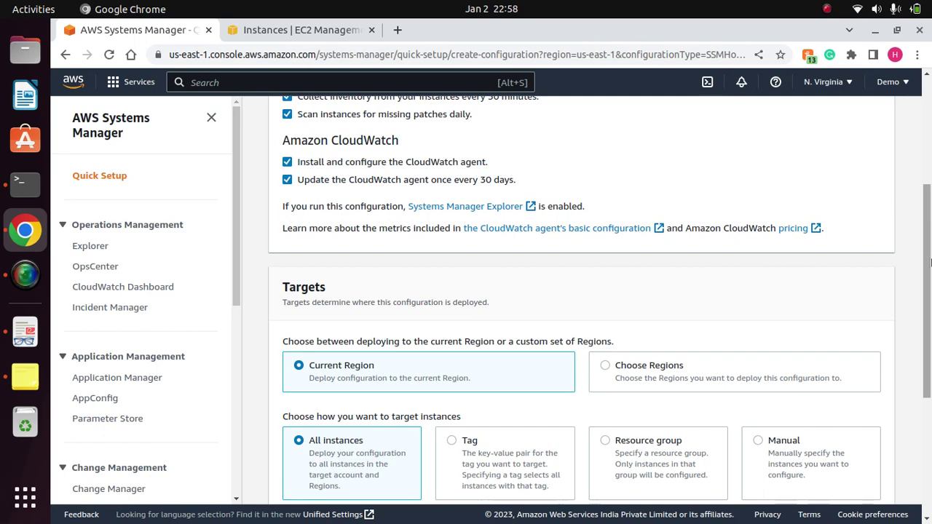
# Set the deployment target to Choose Regions and check the list of target Regions.
pyautogui.moveTo(930, 258); pyautogui.dragTo(931, 315)
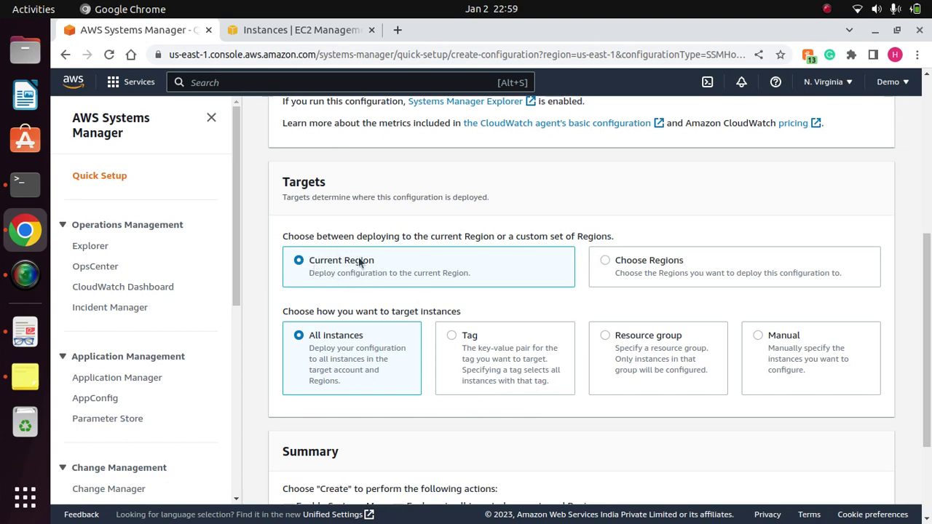
pyautogui.click(825, 82)
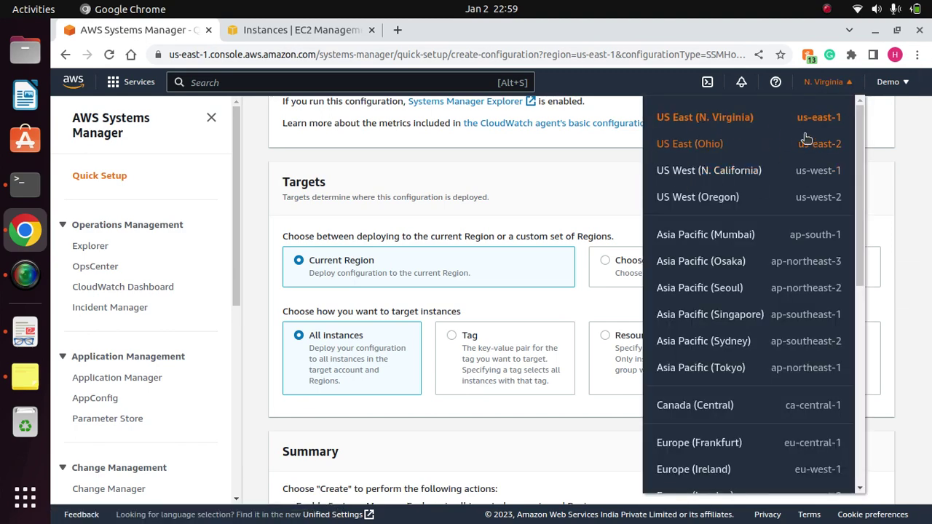
pyautogui.click(569, 192)
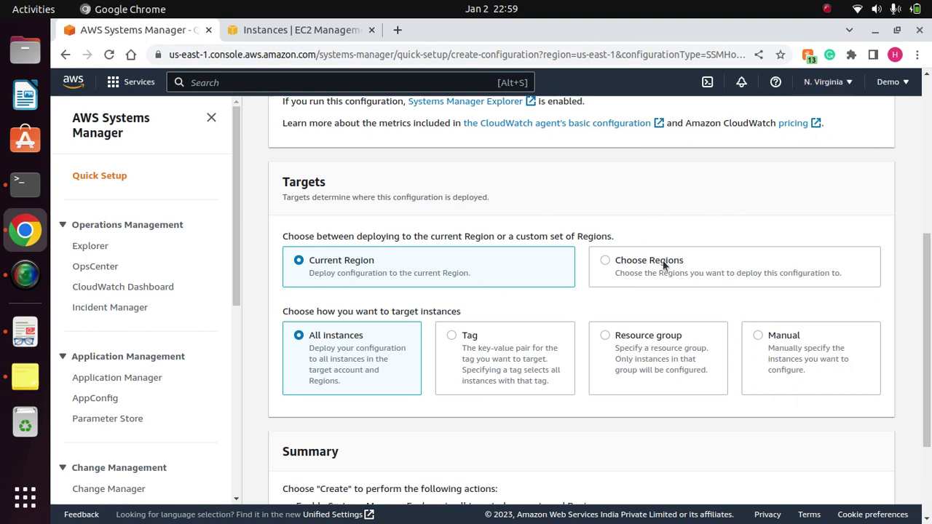
pyautogui.click(601, 264)
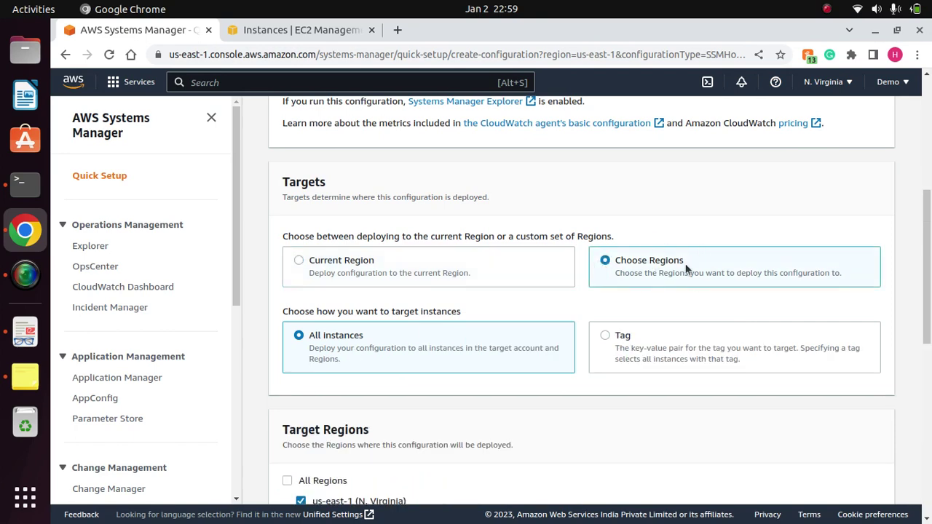
pyautogui.scroll(-2, 690, 223)
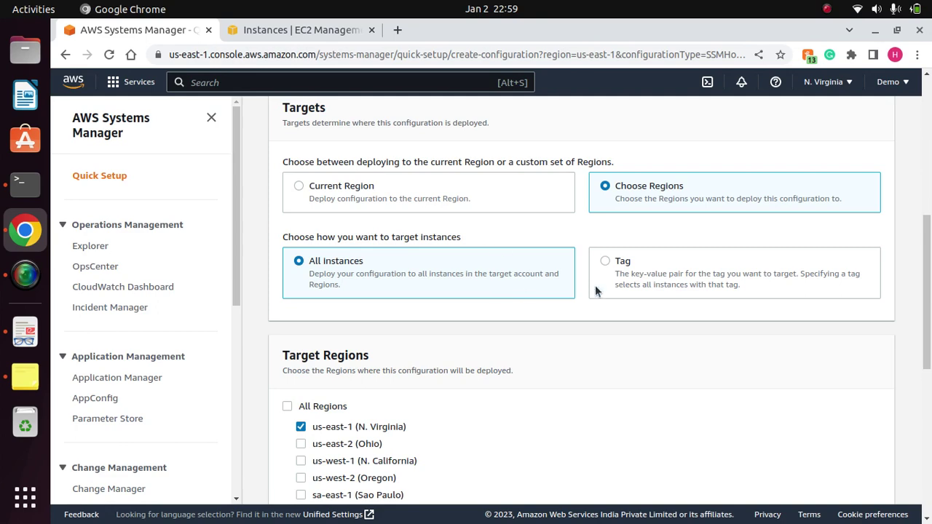
pyautogui.moveTo(929, 280); pyautogui.dragTo(926, 360)
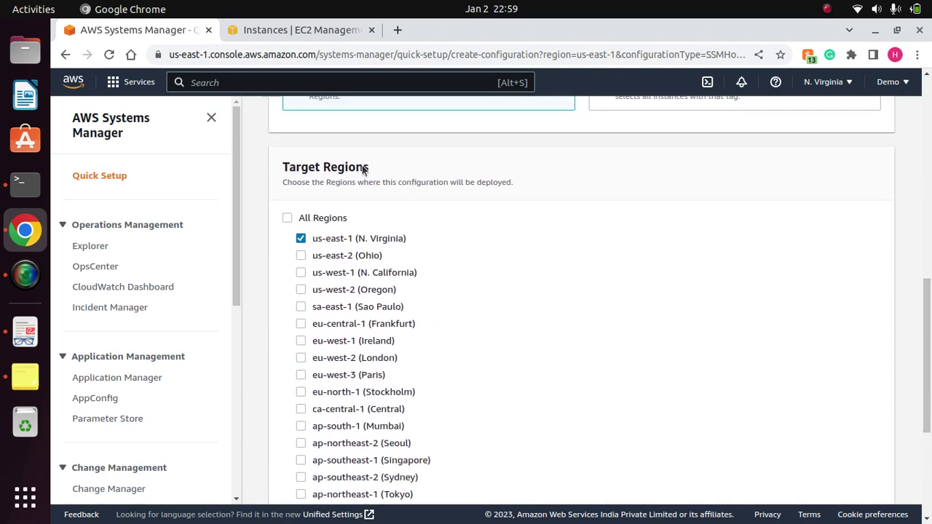
# Review the Target Regions list and the deployment Targets options of the Host Management configuration.
pyautogui.moveTo(364, 169); pyautogui.dragTo(268, 164)
pyautogui.click(403, 162)
pyautogui.scroll(-4, 929, 287)
pyautogui.scroll(7, 929, 277)
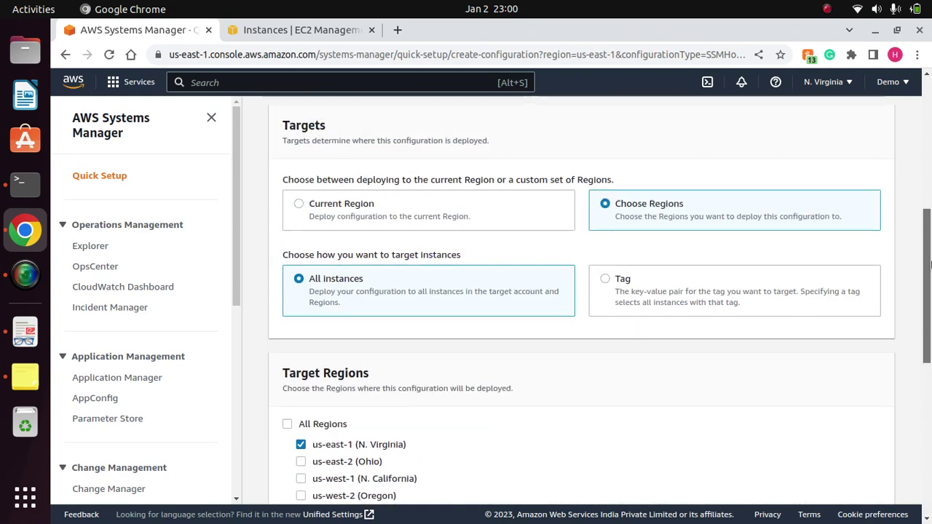
pyautogui.scroll(2, 929, 266)
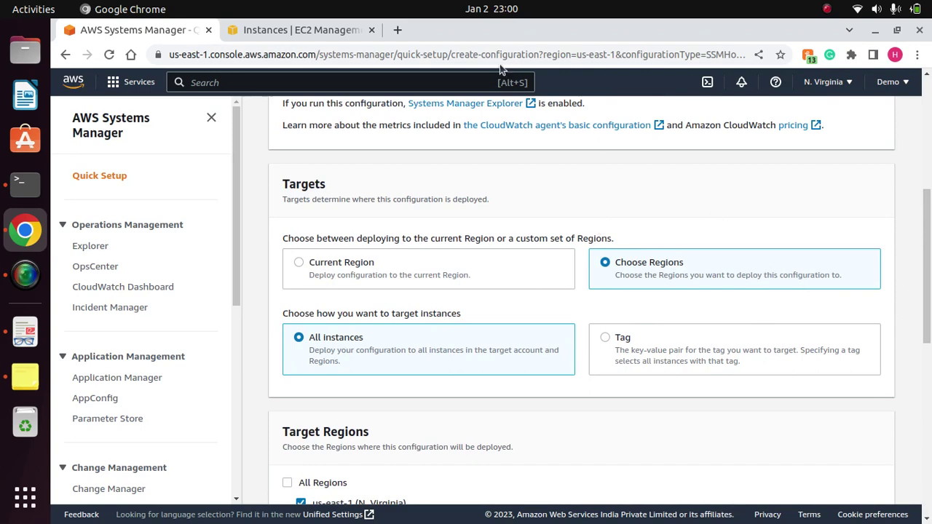
# Start a new EC2 instance launch, setting the number of instances to 2 and the name to ssm.
pyautogui.click(291, 30)
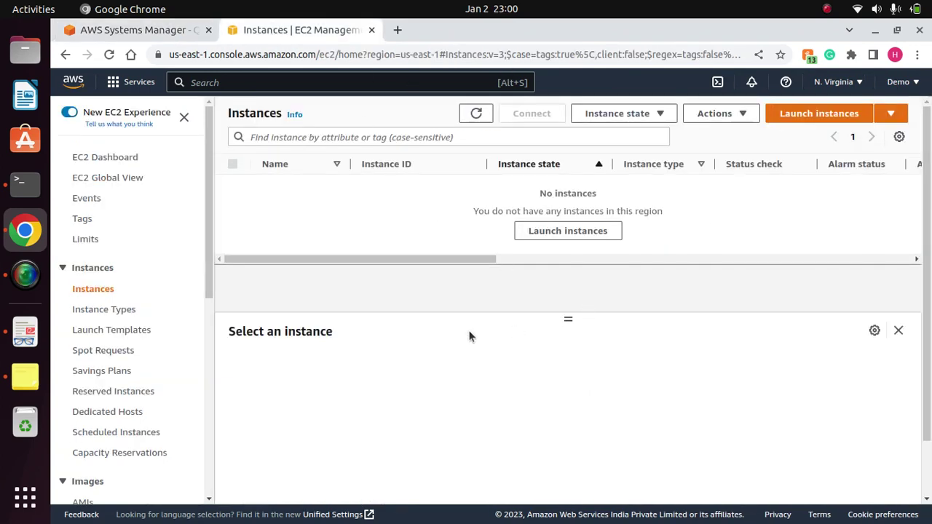
pyautogui.click(830, 117)
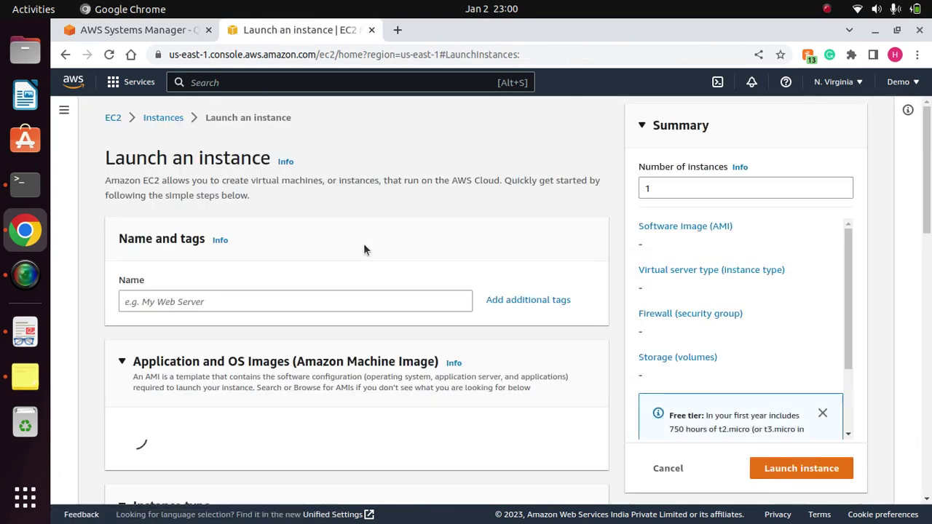
pyautogui.click(706, 191)
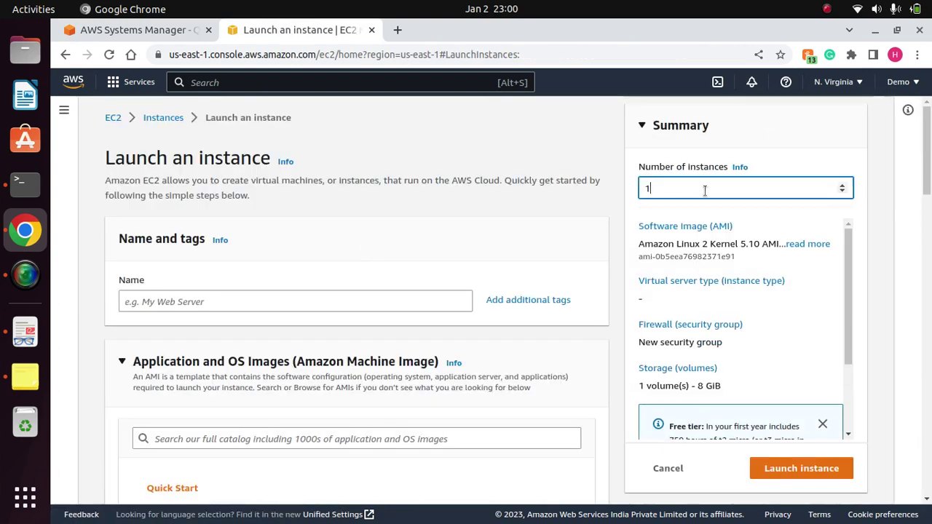
pyautogui.write('2')
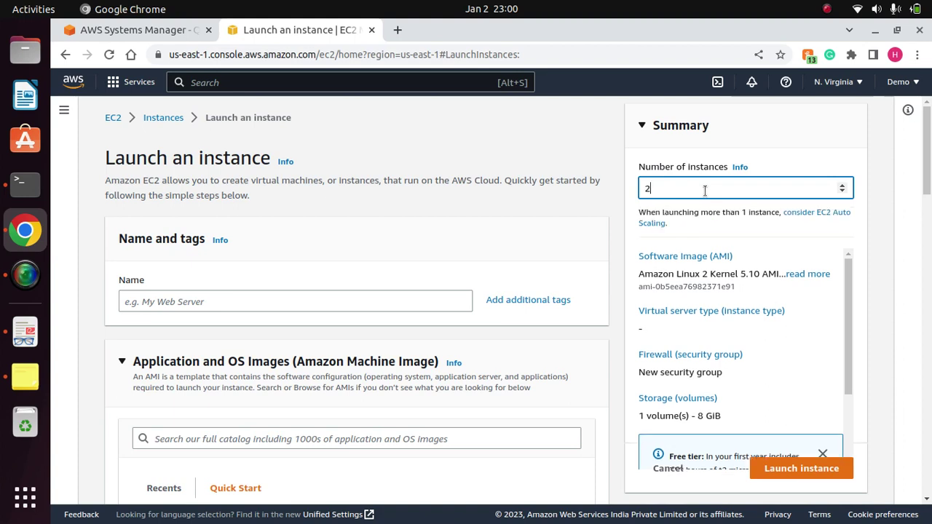
pyautogui.click(309, 292)
pyautogui.write('s')
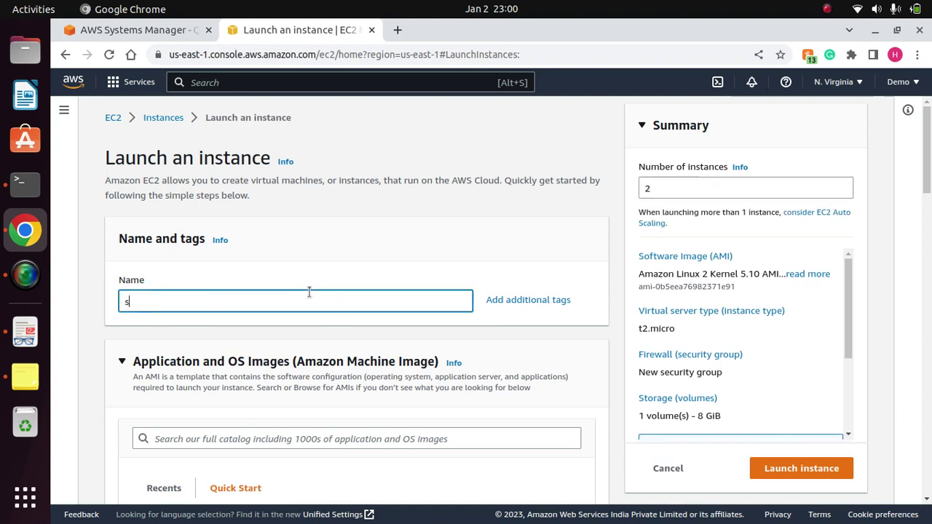
pyautogui.press('BackSpace')
pyautogui.press('BackSpace')
pyautogui.press('BackSpace')
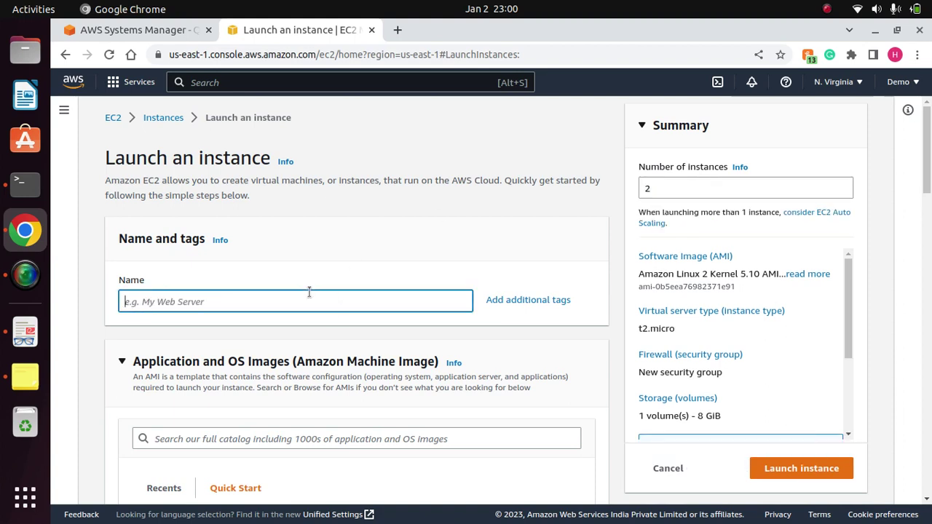
pyautogui.write('ssm')
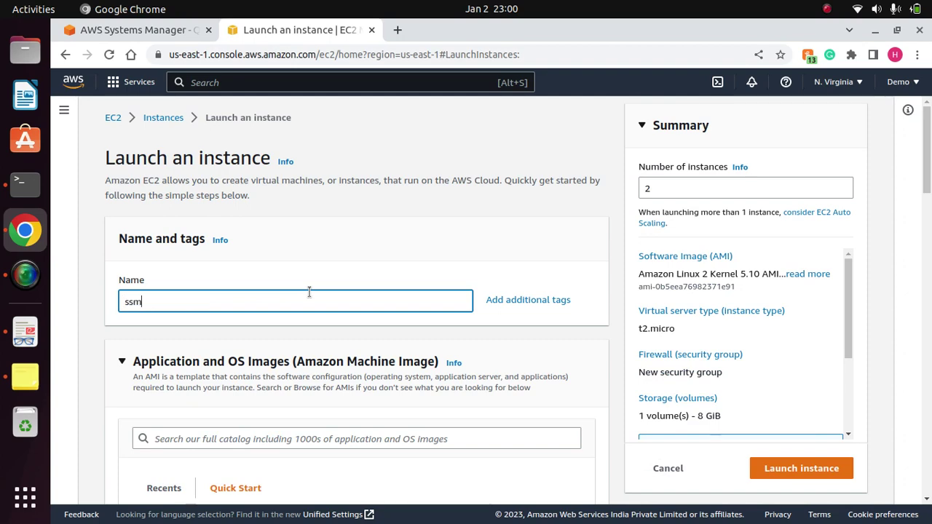
# Keep the Amazon Linux 2 image, choose to proceed without a key pair, and launch the instances.
pyautogui.moveTo(928, 182); pyautogui.dragTo(930, 254)
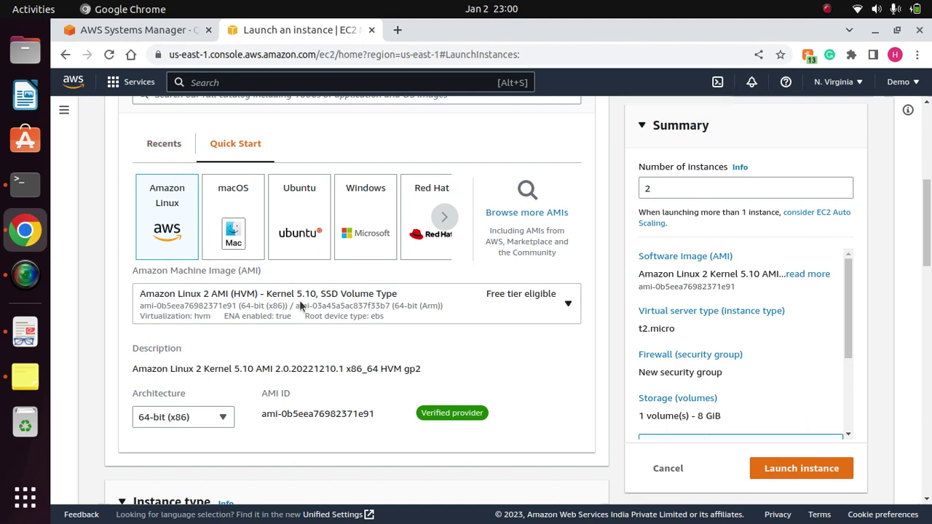
pyautogui.scroll(-2, 928, 245)
pyautogui.scroll(3, 928, 245)
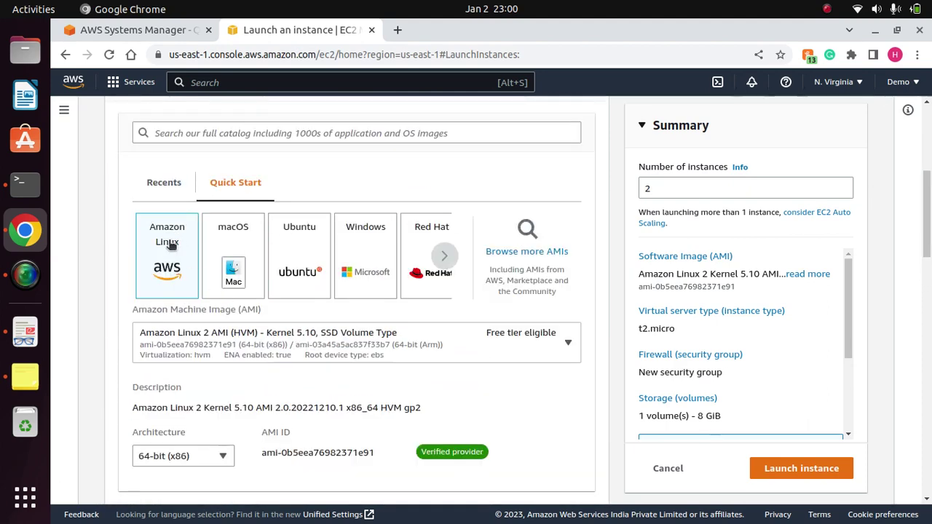
pyautogui.moveTo(930, 226); pyautogui.dragTo(930, 337)
pyautogui.click(415, 259)
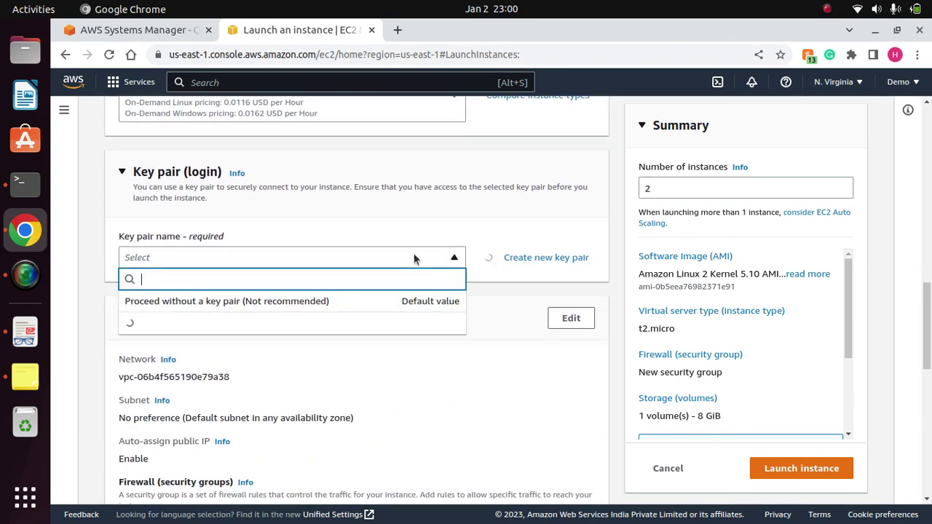
pyautogui.click(252, 302)
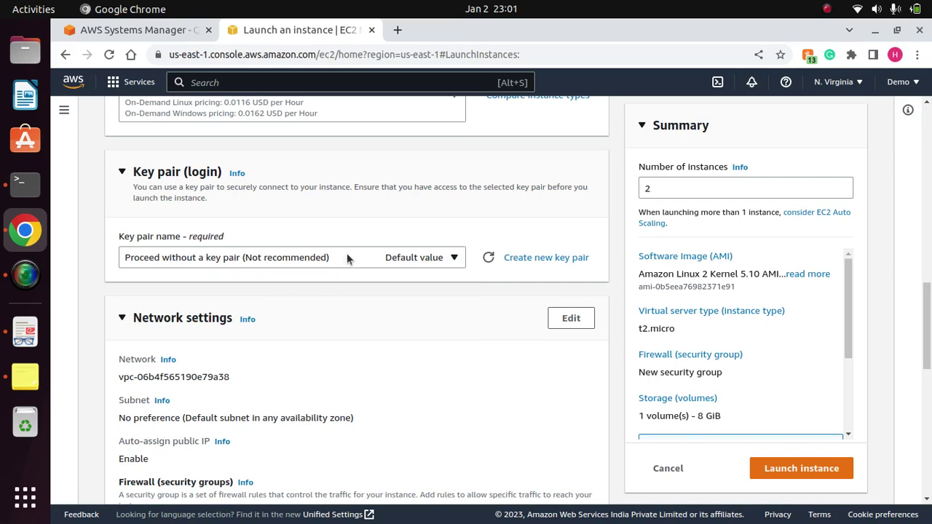
pyautogui.moveTo(929, 315); pyautogui.dragTo(930, 444)
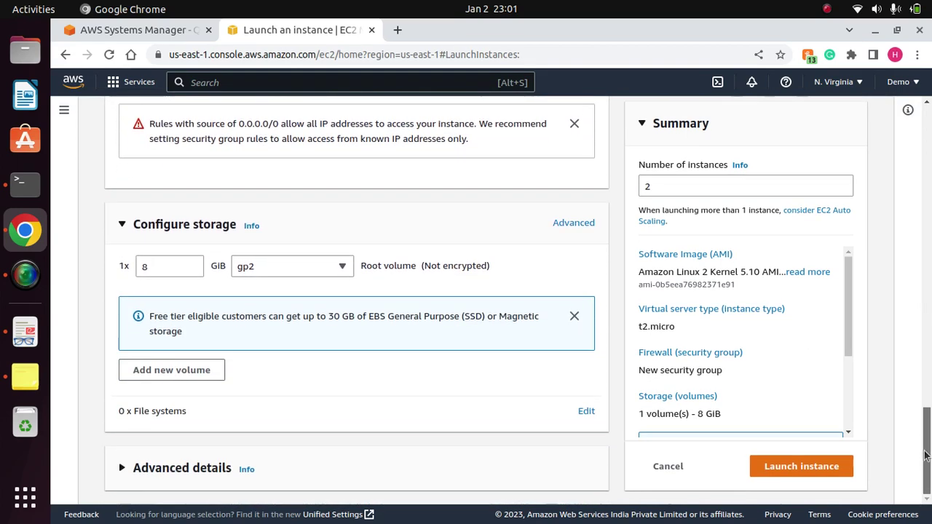
pyautogui.click(844, 467)
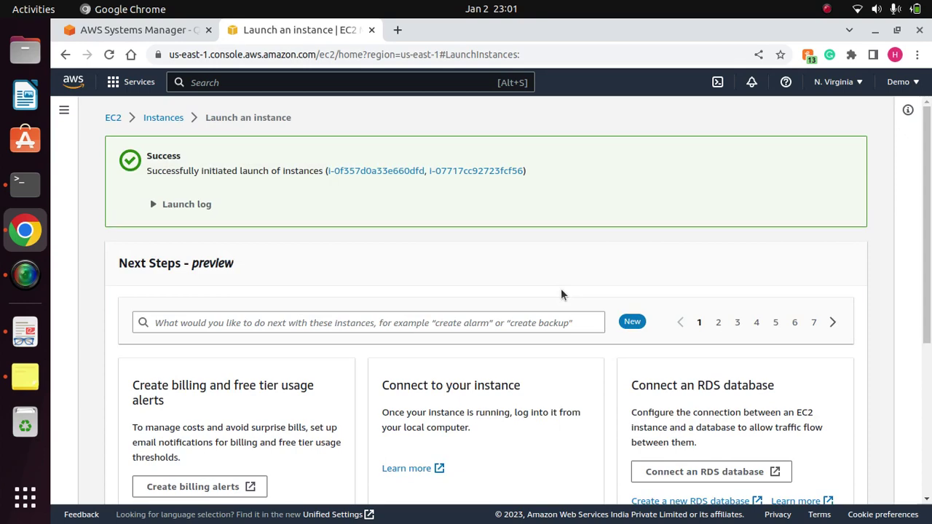
# Go to the EC2 instances list and refresh it to check the state of the launched instances.
pyautogui.click(163, 117)
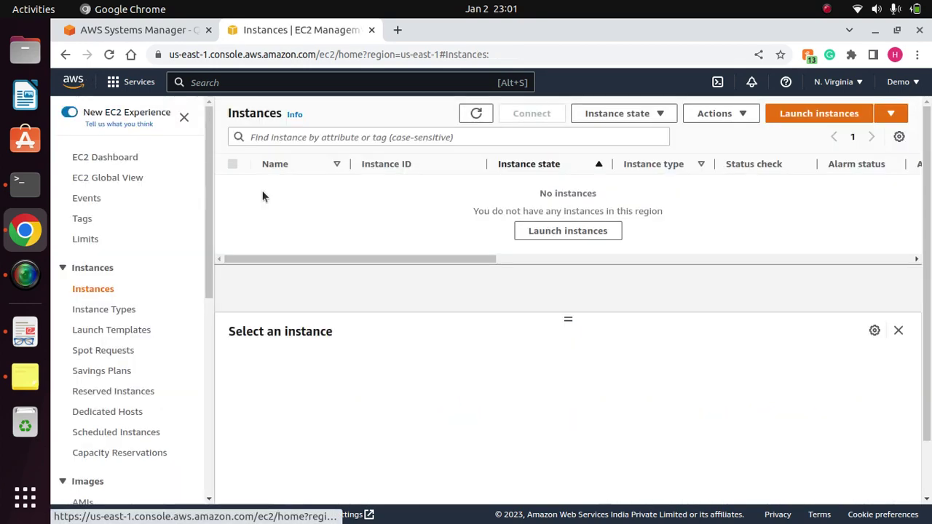
pyautogui.click(481, 115)
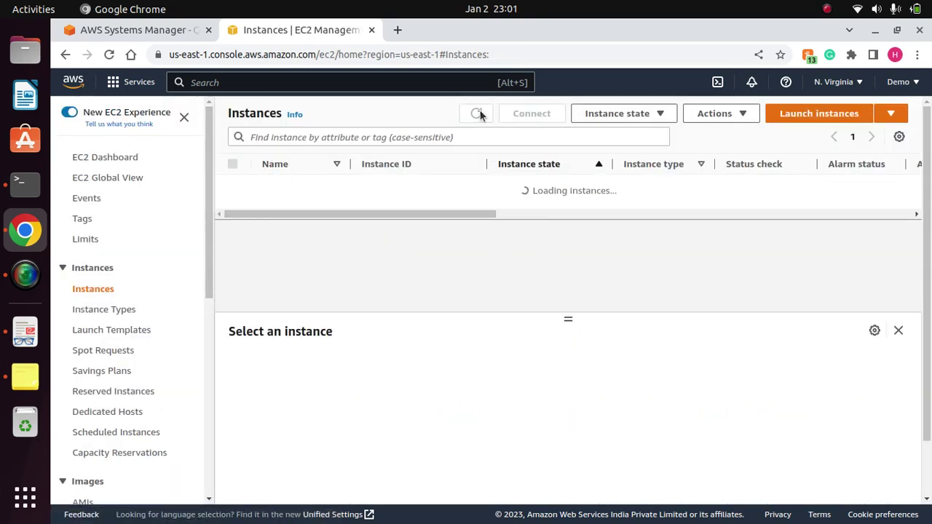
pyautogui.click(478, 114)
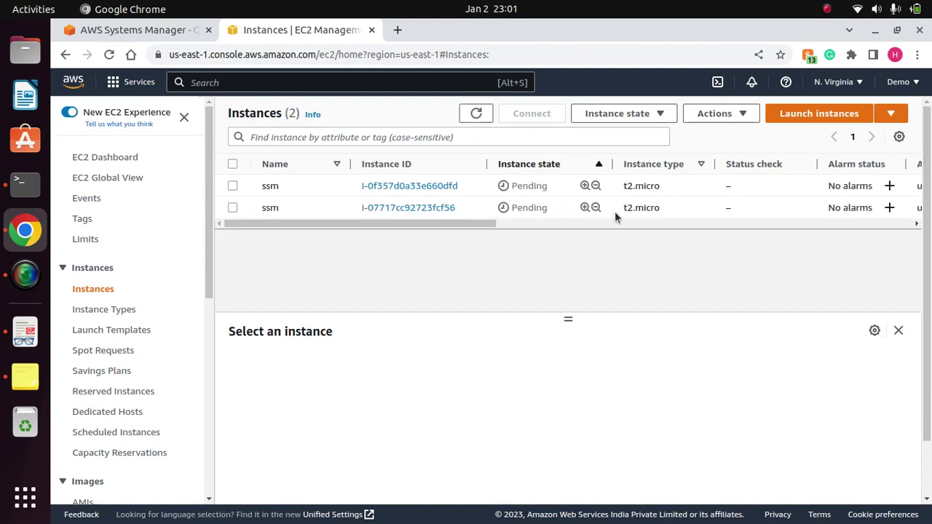
pyautogui.click(492, 114)
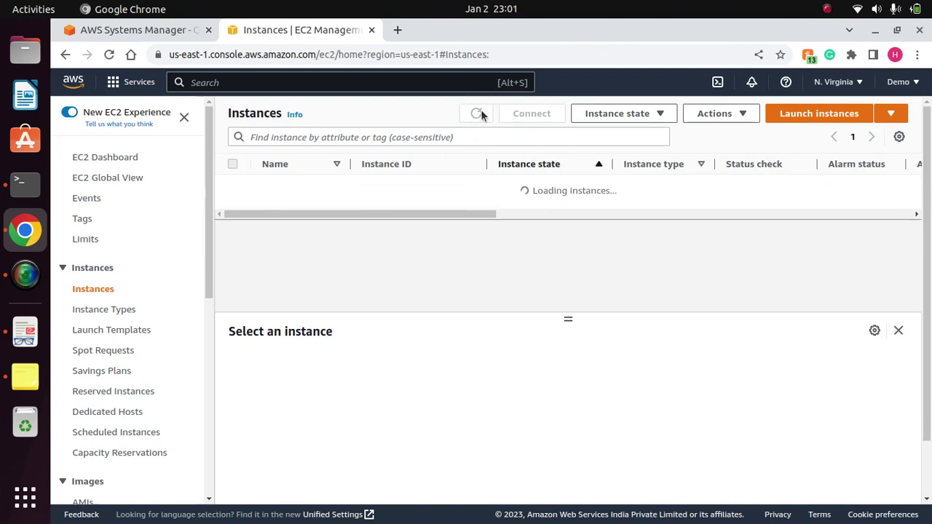
pyautogui.click(480, 114)
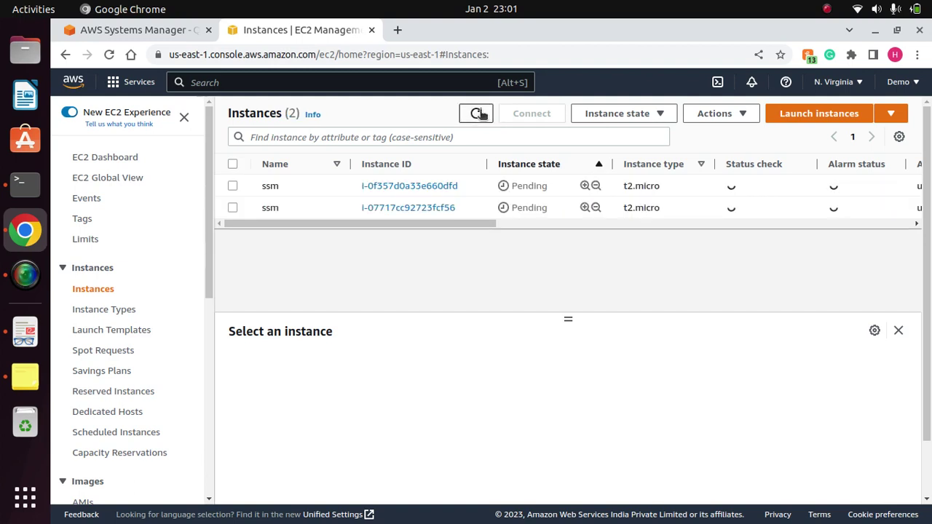
pyautogui.click(479, 114)
pyautogui.click(479, 114)
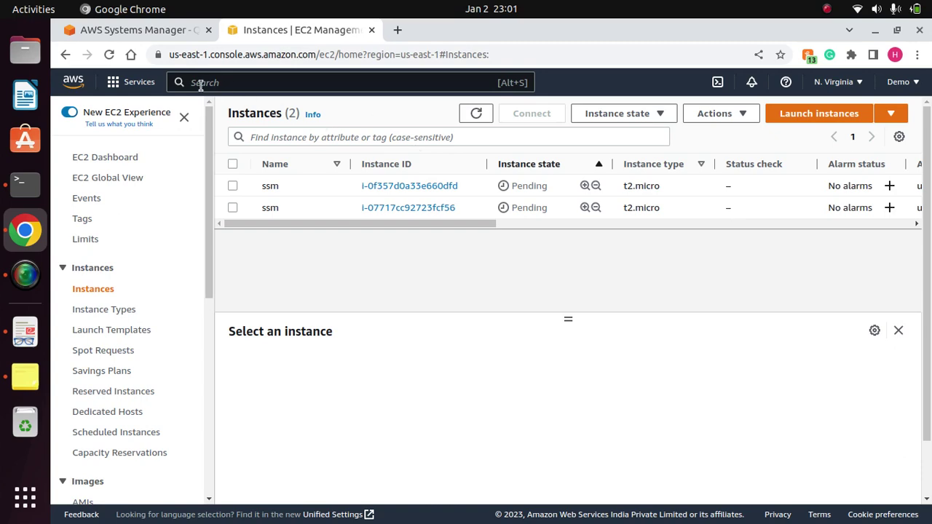
# In the Quick Setup configuration, target instances by tag with the key Name and the value ssm.
pyautogui.click(124, 30)
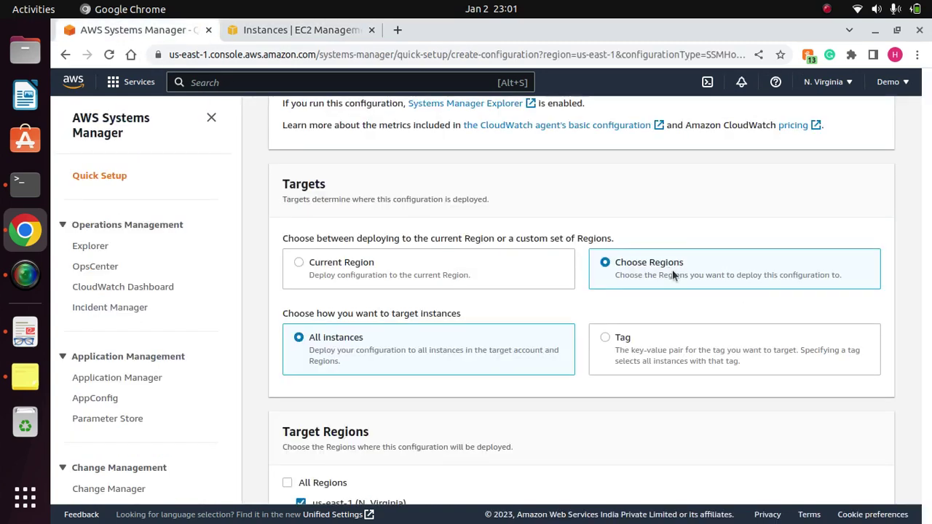
pyautogui.click(606, 338)
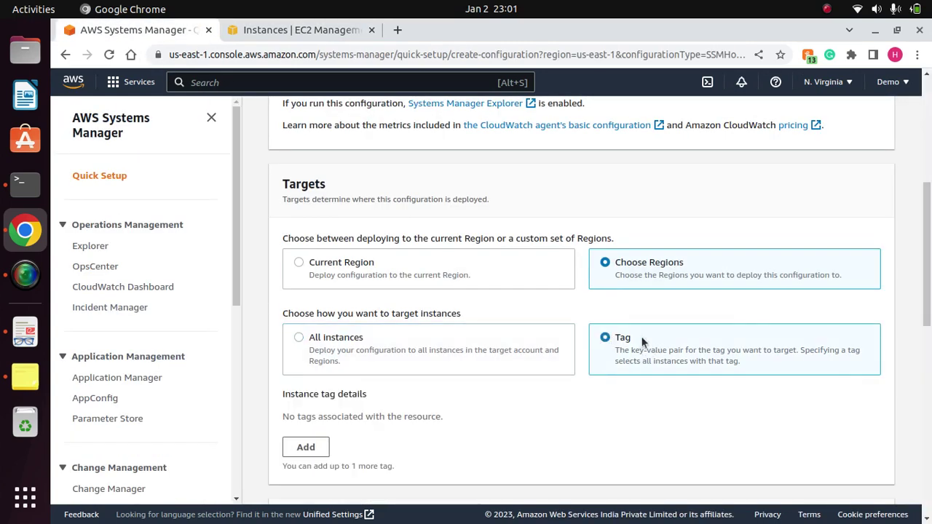
pyautogui.scroll(-5, 928, 275)
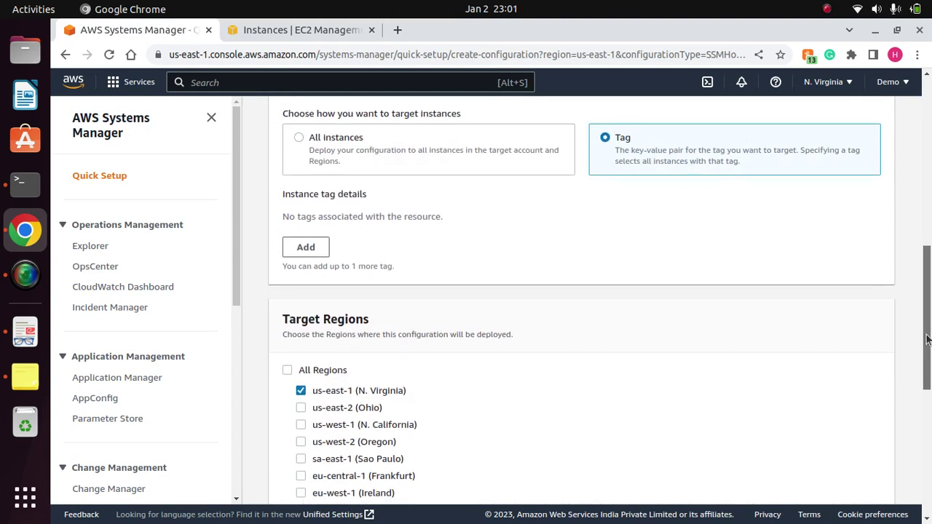
pyautogui.click(307, 251)
pyautogui.write('Name')
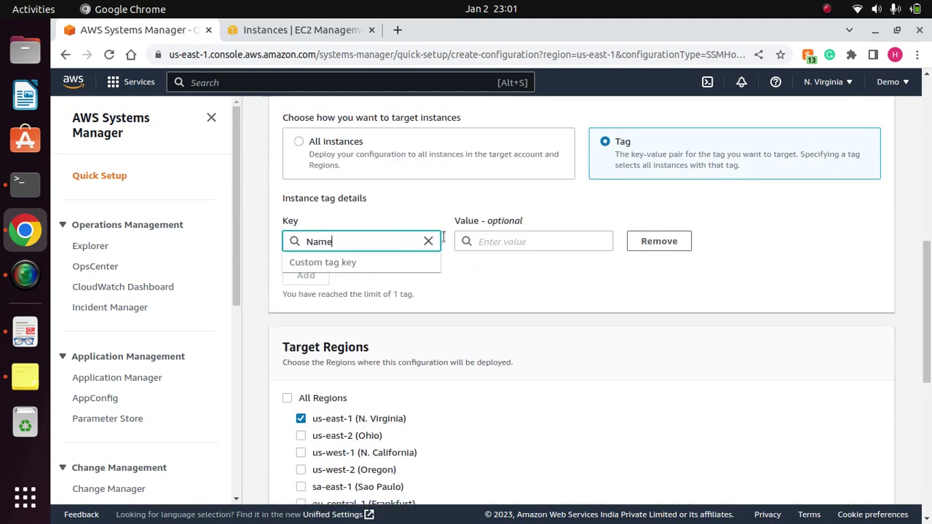
pyautogui.click(524, 242)
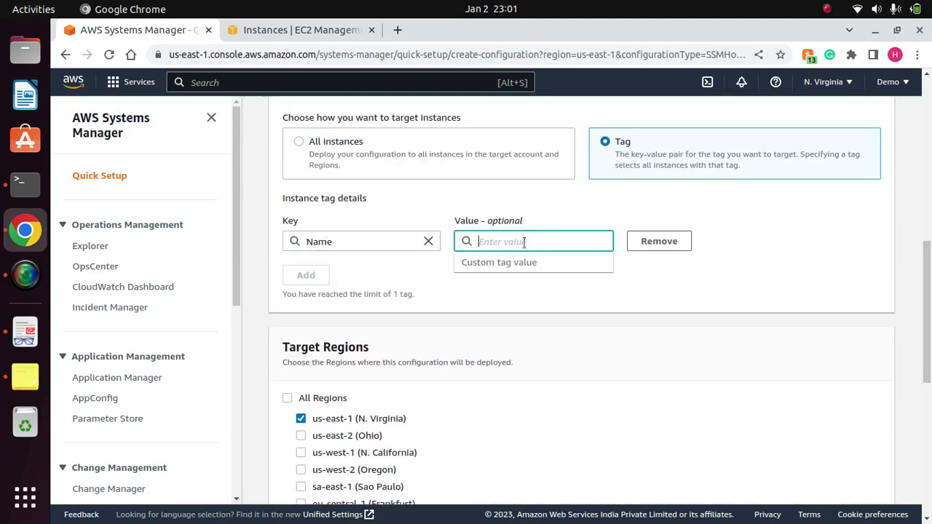
pyautogui.write('ssm')
# Check the tag key and value of the running ssm instance in EC2.
pyautogui.click(298, 30)
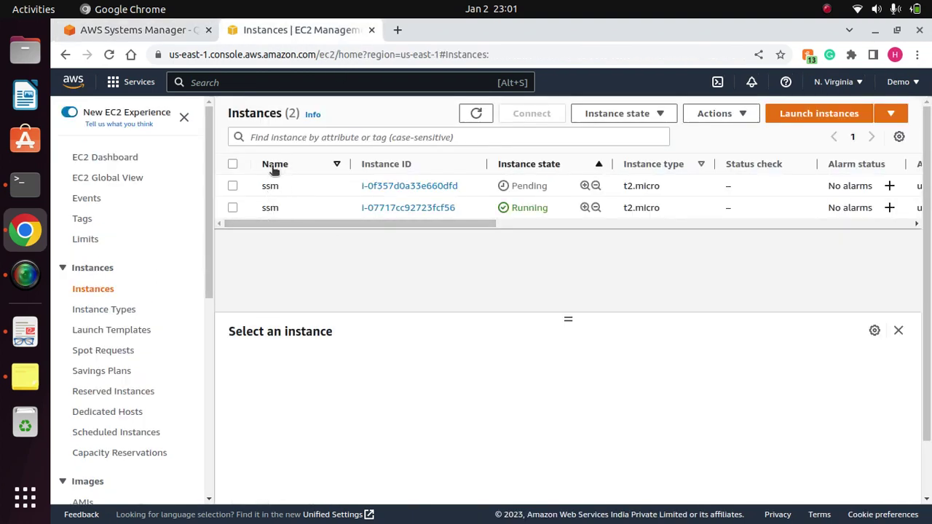
pyautogui.click(232, 208)
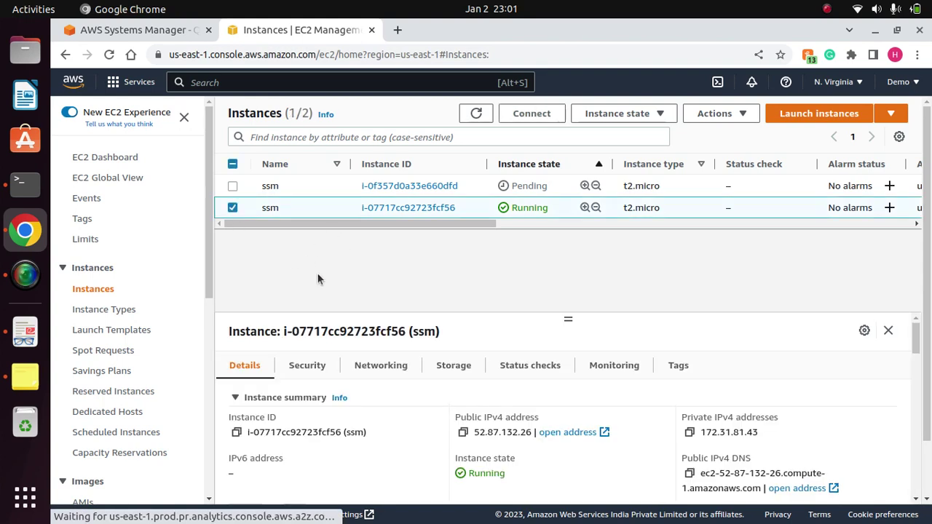
pyautogui.click(683, 366)
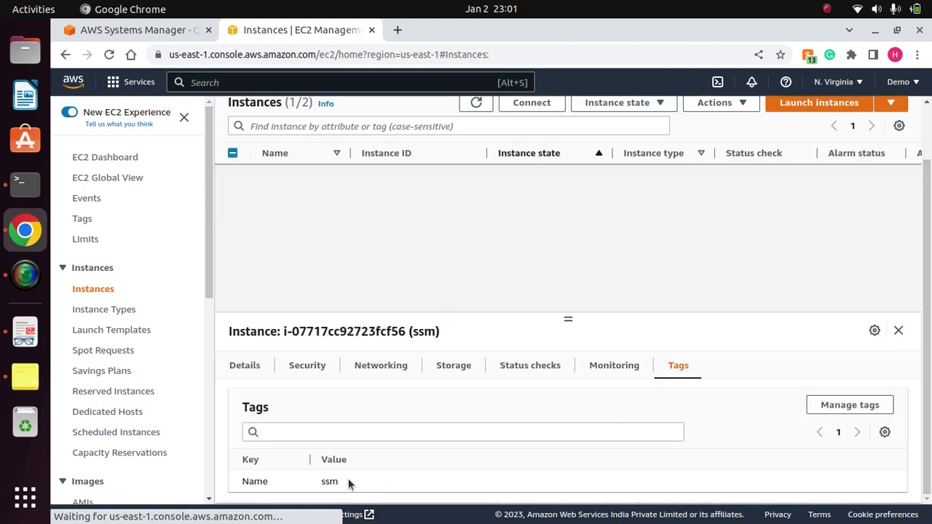
pyautogui.moveTo(348, 485); pyautogui.dragTo(244, 487)
pyautogui.click(394, 486)
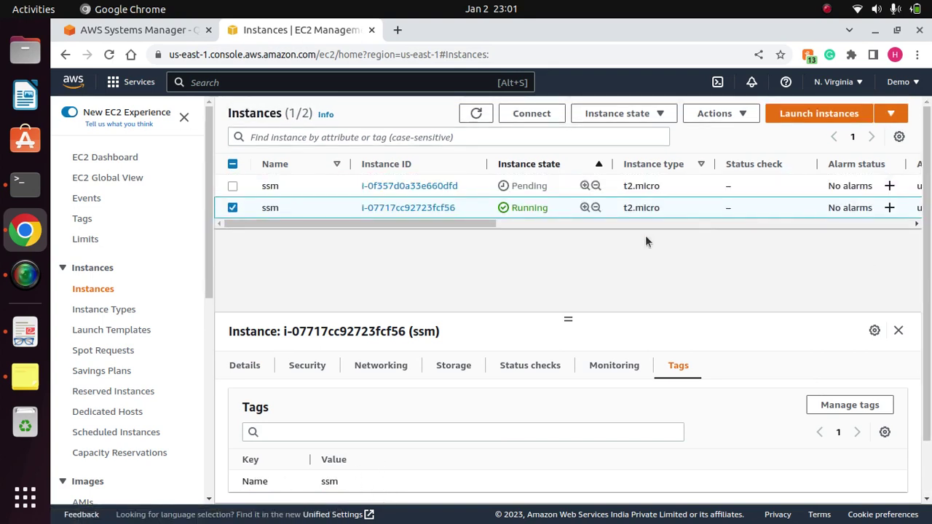
# Select both ssm instances and refresh the instances list to check their state and status checks.
pyautogui.click(232, 164)
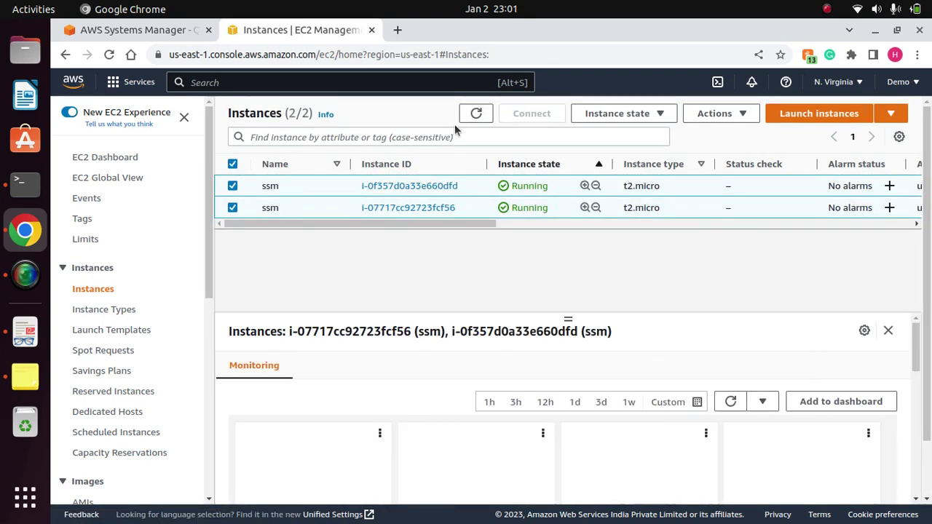
pyautogui.click(473, 116)
pyautogui.click(473, 117)
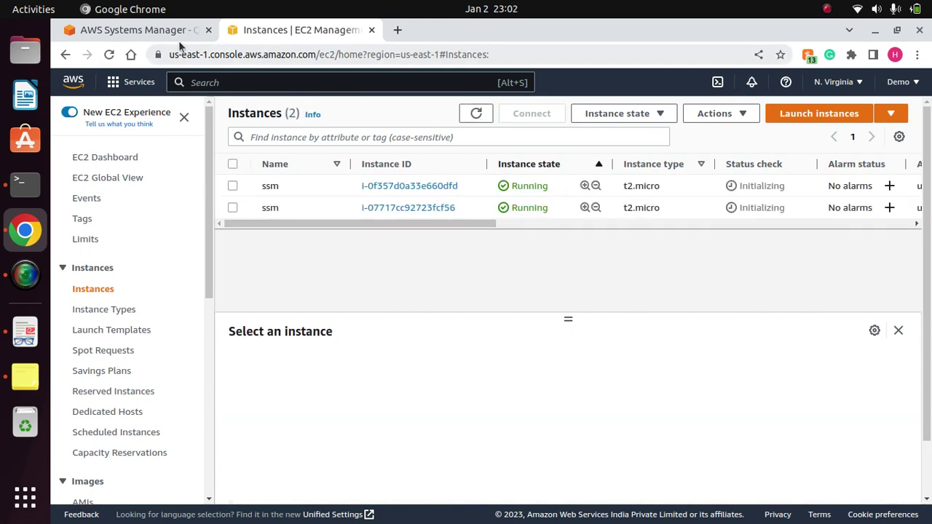
# Review the Host Management configuration options and targets in Quick Setup, and compare the target tag with the EC2 instance names.
pyautogui.click(153, 31)
pyautogui.click(770, 297)
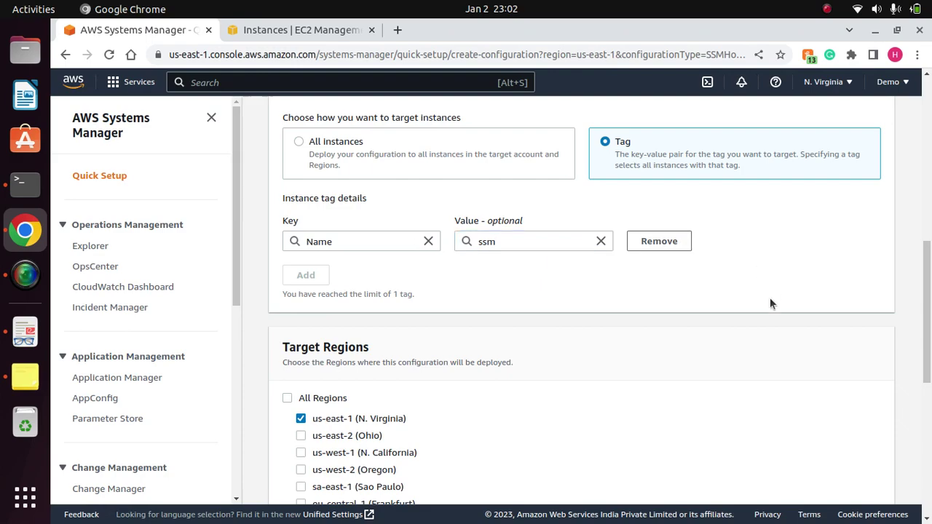
pyautogui.scroll(-3, 929, 384)
pyautogui.moveTo(929, 385); pyautogui.dragTo(929, 167)
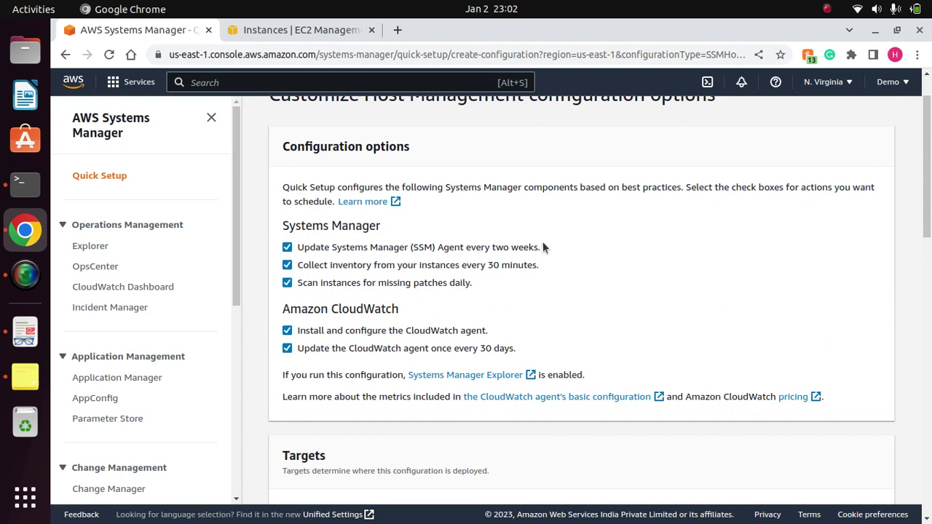
pyautogui.moveTo(542, 245); pyautogui.dragTo(309, 249)
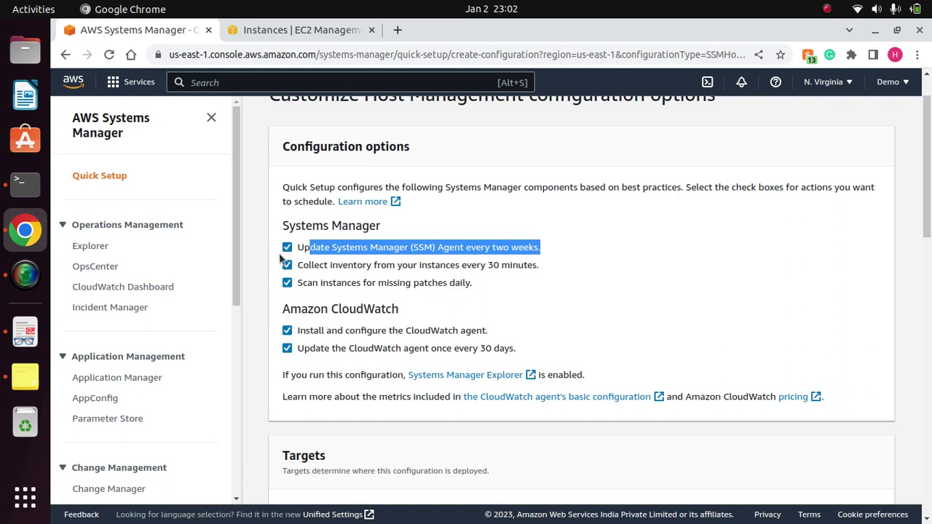
pyautogui.click(641, 293)
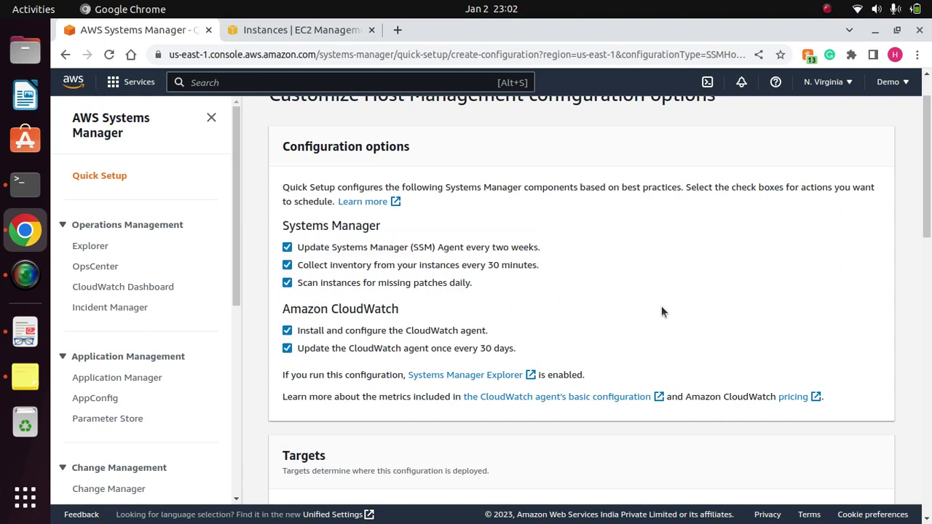
pyautogui.scroll(1, 931, 190)
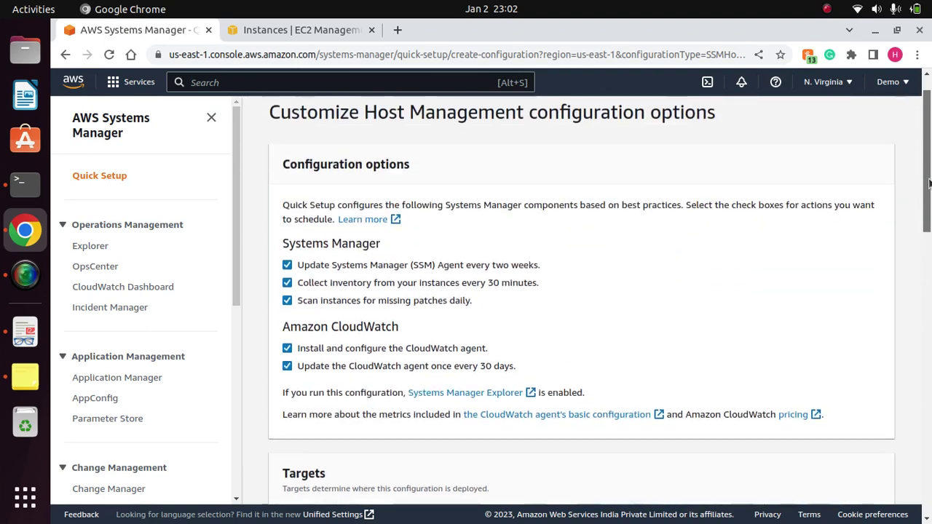
pyautogui.scroll(-1, 928, 211)
pyautogui.scroll(-5, 929, 211)
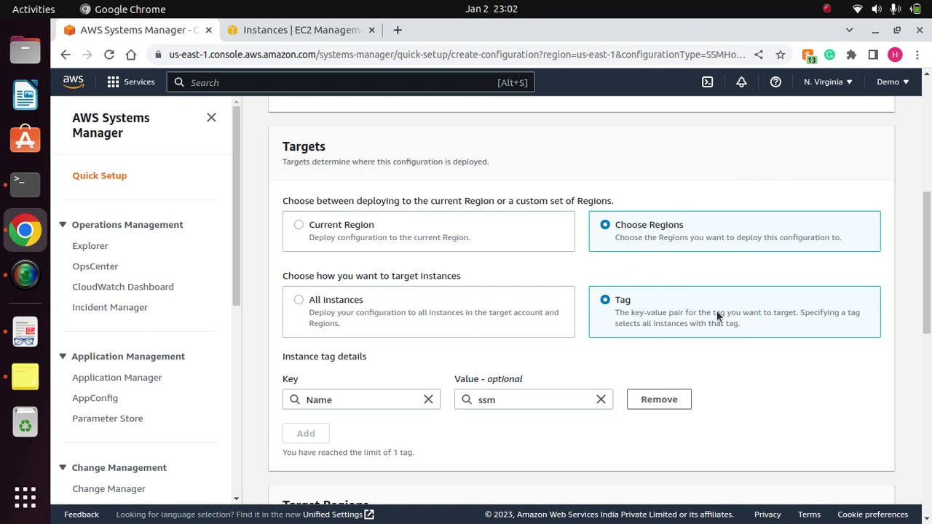
pyautogui.scroll(-2, 728, 277)
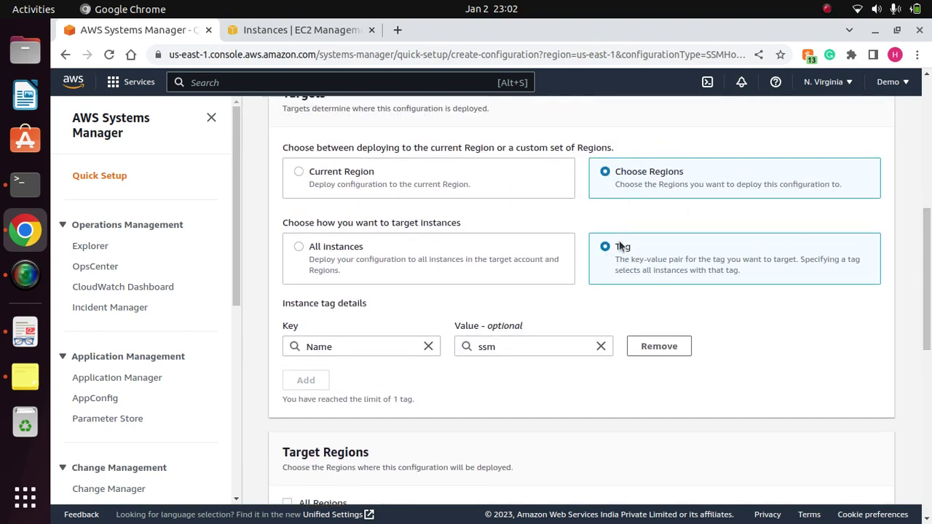
pyautogui.click(281, 30)
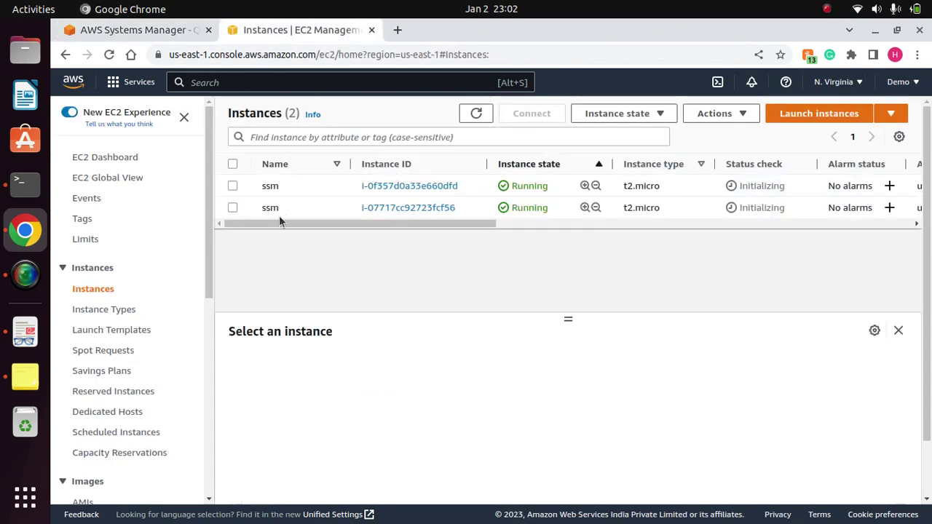
pyautogui.click(157, 32)
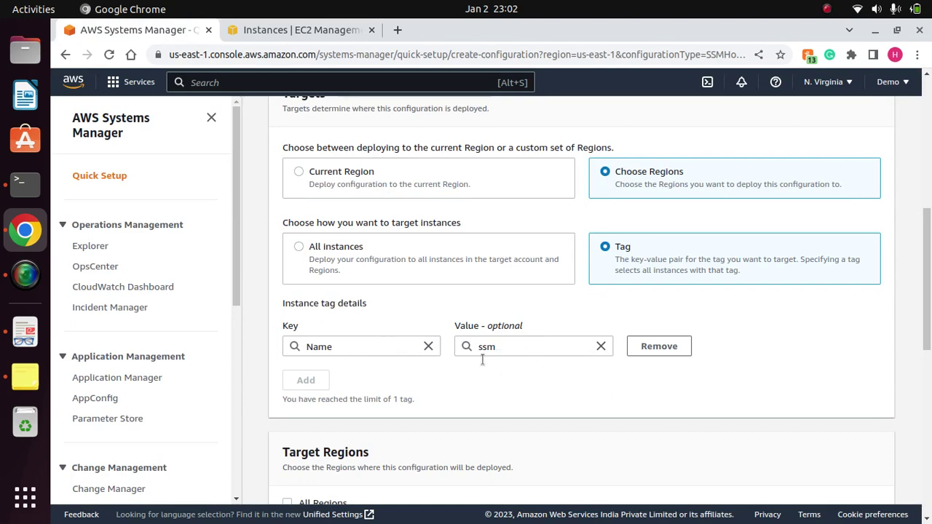
# Check the selected target Regions and create the Host Management configuration.
pyautogui.moveTo(927, 290); pyautogui.dragTo(923, 378)
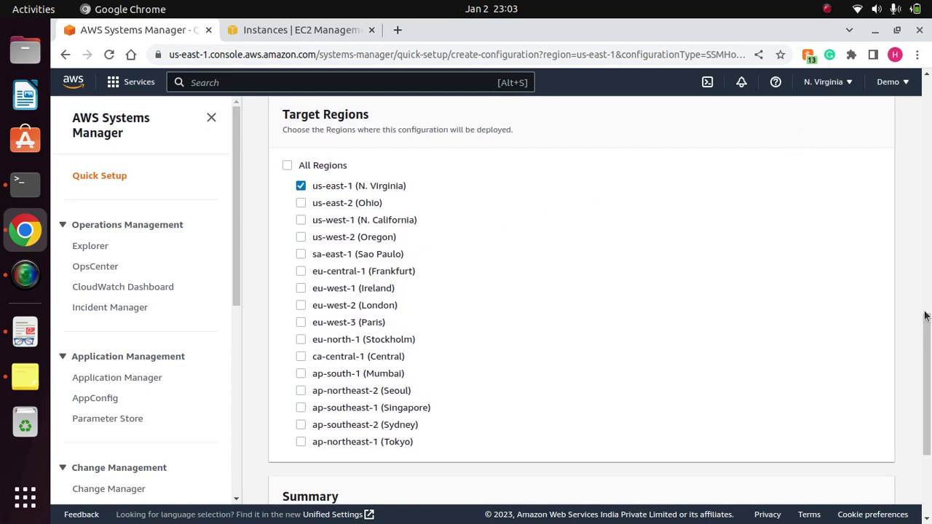
pyautogui.moveTo(926, 316); pyautogui.dragTo(927, 376)
pyautogui.click(869, 486)
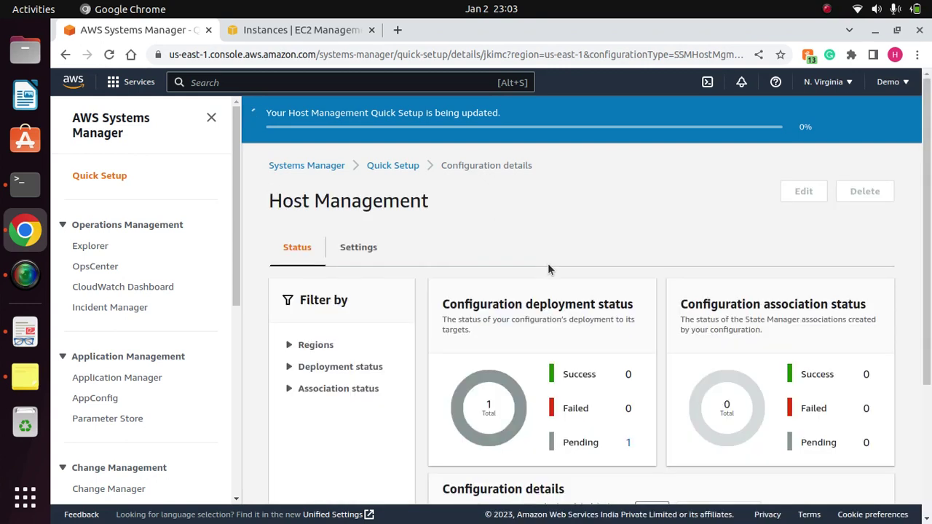
# Collapse the navigation sidebar and refresh the configuration details to check the deployment progress.
pyautogui.moveTo(928, 246)
pyautogui.mouseDown()
pyautogui.moveTo(929, 370)
pyautogui.moveTo(929, 245)
pyautogui.mouseUp()
pyautogui.click(211, 118)
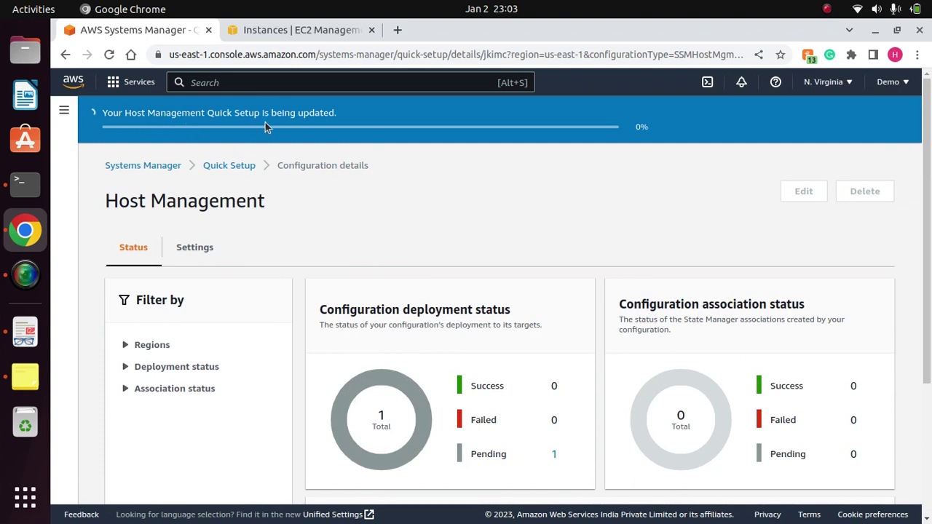
pyautogui.moveTo(930, 246); pyautogui.dragTo(930, 377)
pyautogui.click(773, 322)
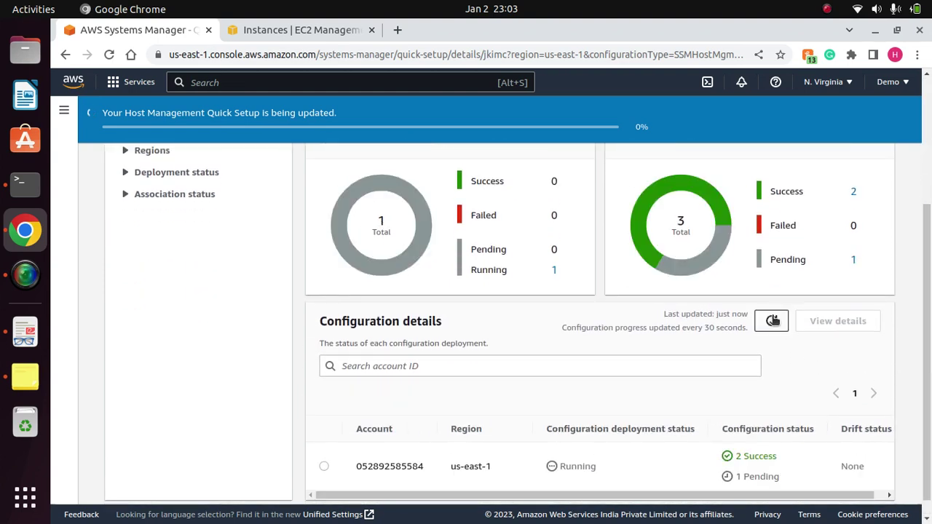
pyautogui.moveTo(931, 340); pyautogui.dragTo(931, 206)
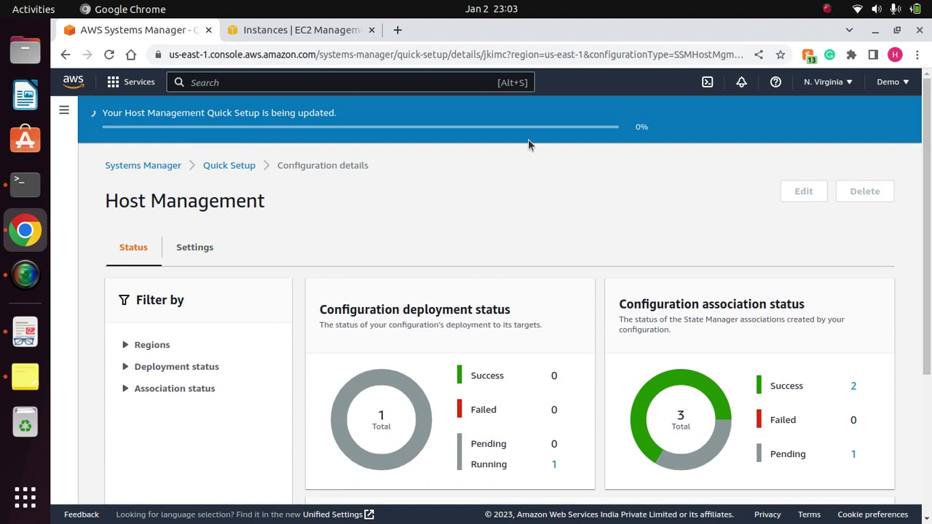
# Go to the EC2 instances list and refresh it to check the status checks of both ssm instances.
pyautogui.click(304, 30)
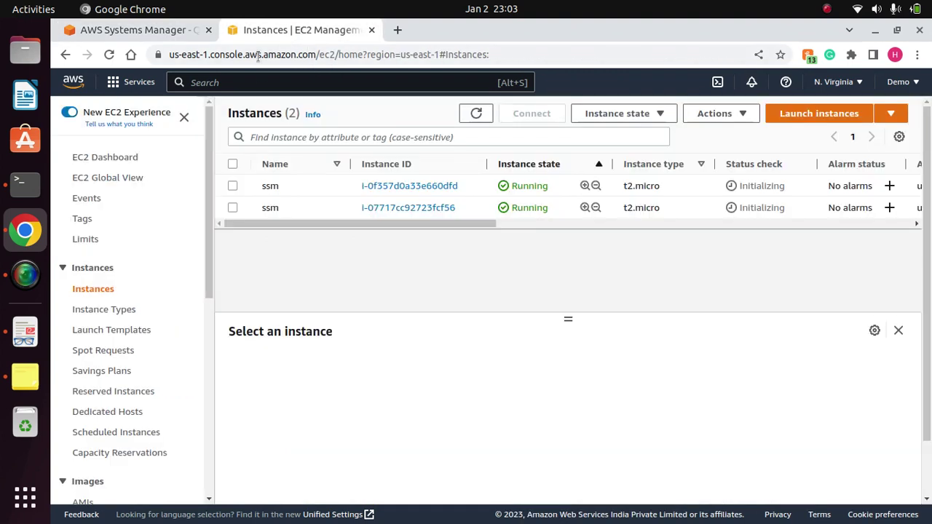
pyautogui.click(479, 112)
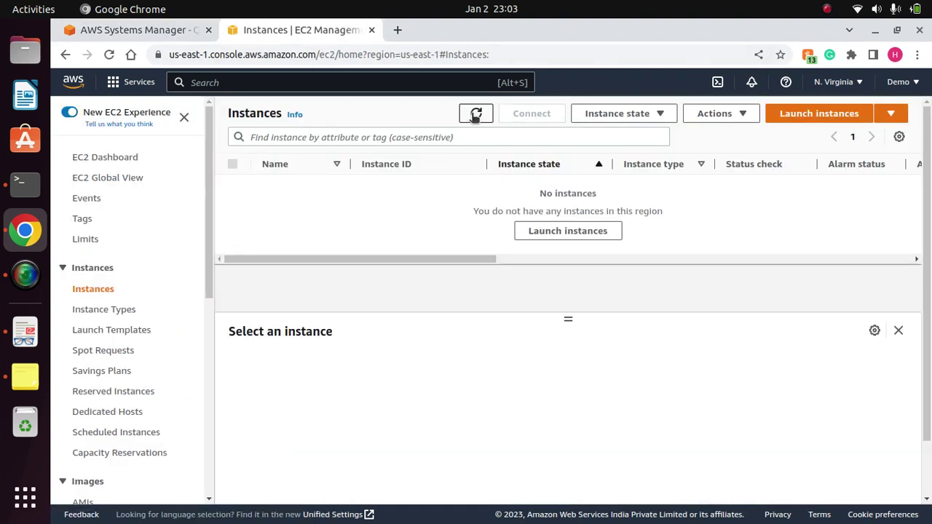
pyautogui.click(475, 114)
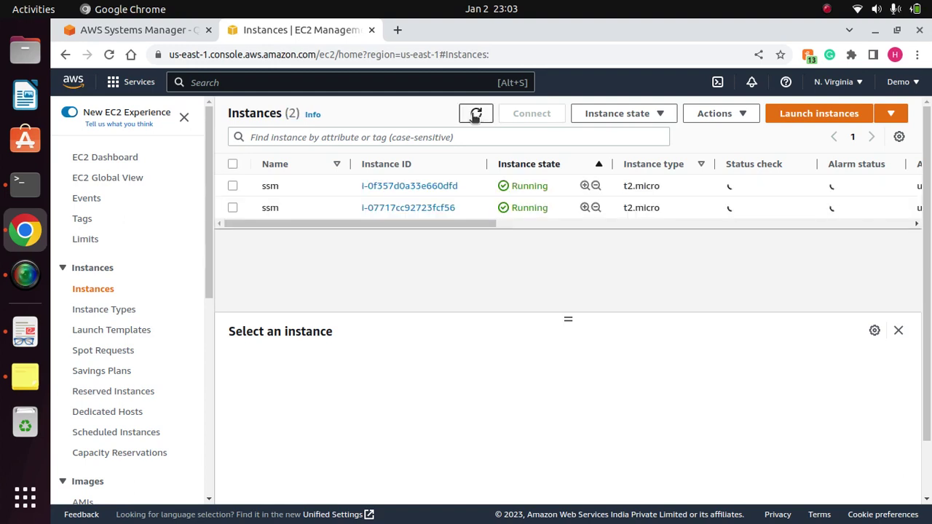
pyautogui.click(473, 116)
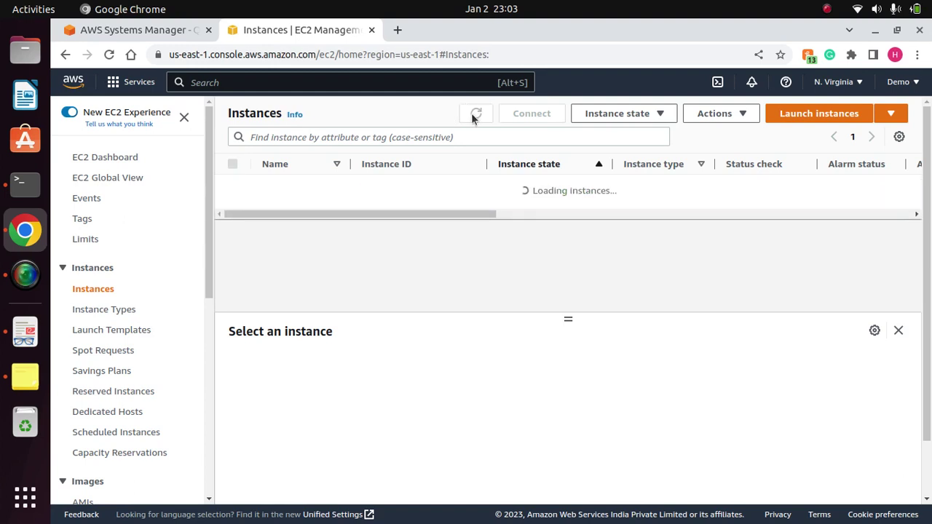
# Return to the Host Management details in Systems Manager and examine the configuration deployment and association status.
pyautogui.click(131, 33)
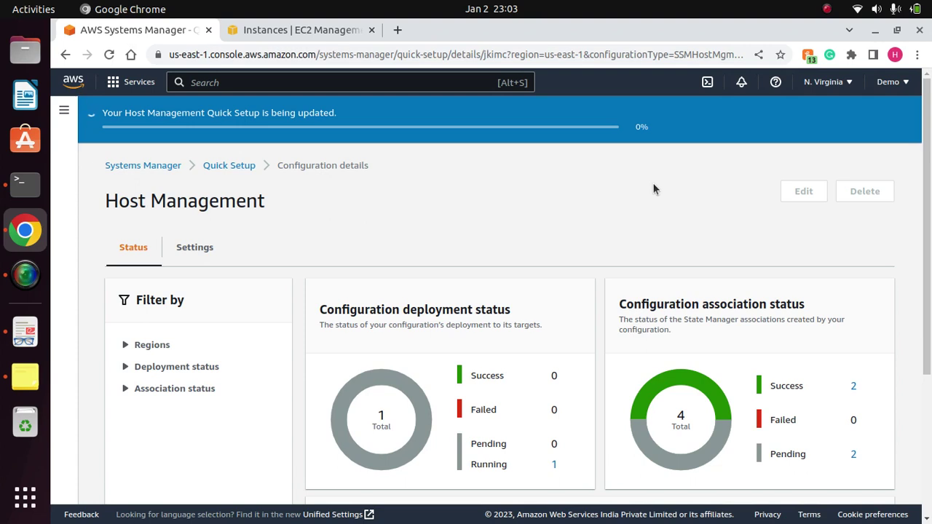
pyautogui.moveTo(928, 237); pyautogui.dragTo(930, 302)
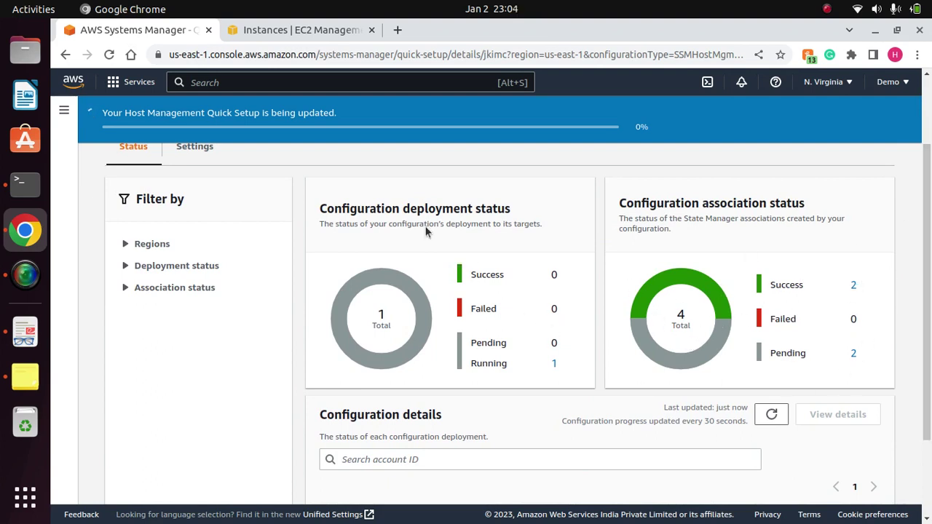
pyautogui.moveTo(510, 210); pyautogui.dragTo(313, 216)
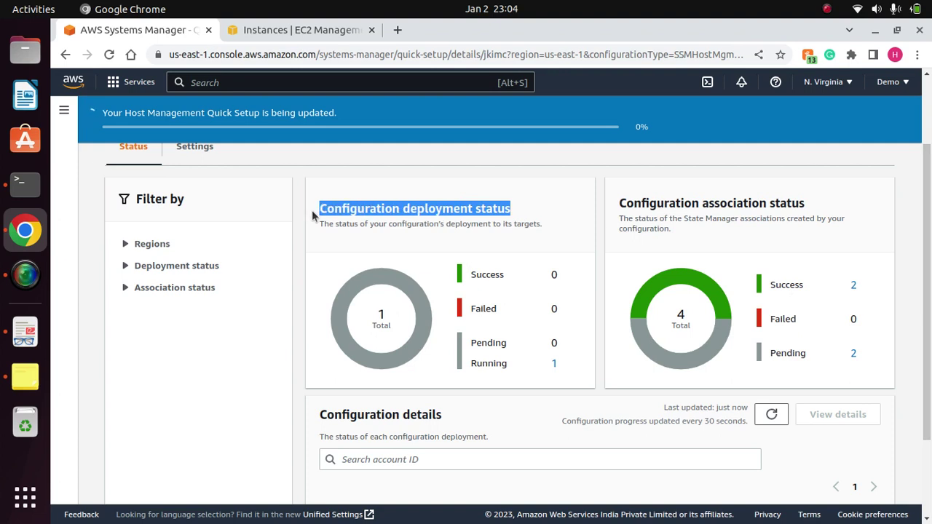
pyautogui.click(543, 216)
pyautogui.moveTo(817, 210); pyautogui.dragTo(616, 213)
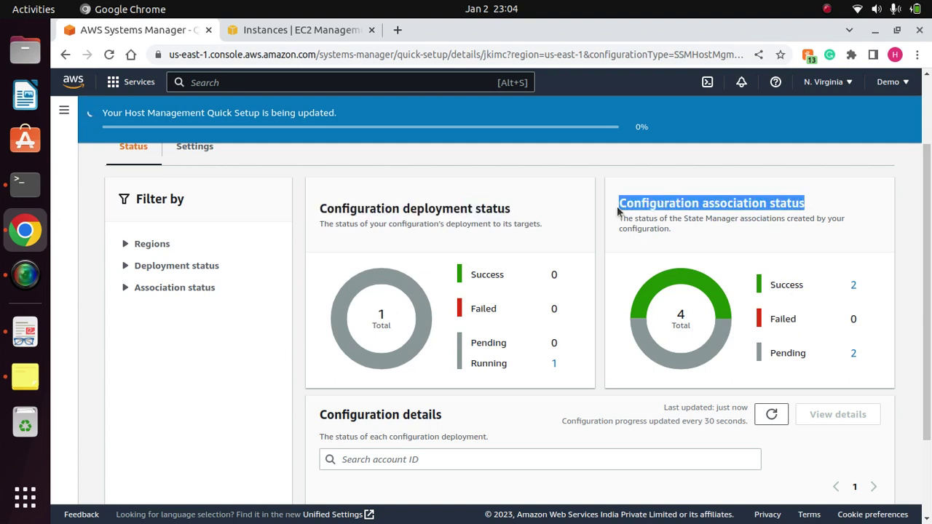
pyautogui.click(817, 194)
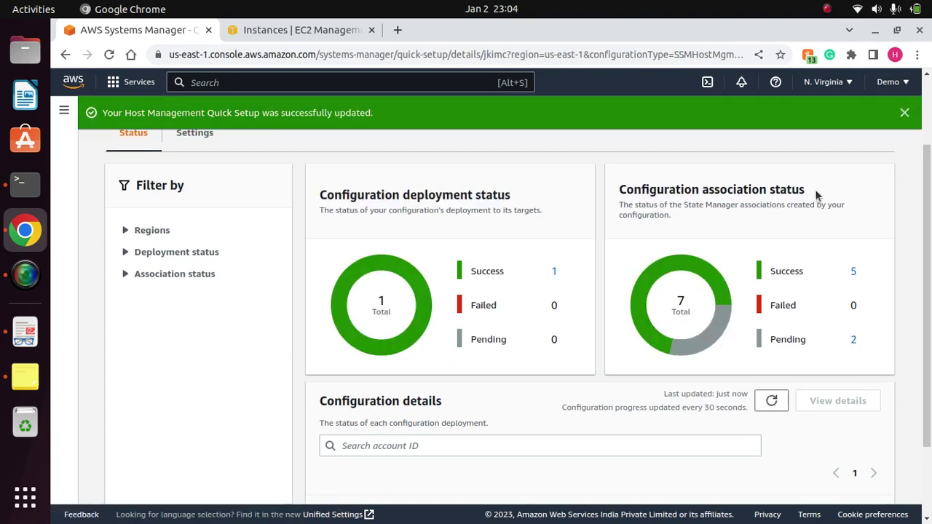
# Dismiss the update notification and check the deployment and association status charts again.
pyautogui.click(904, 113)
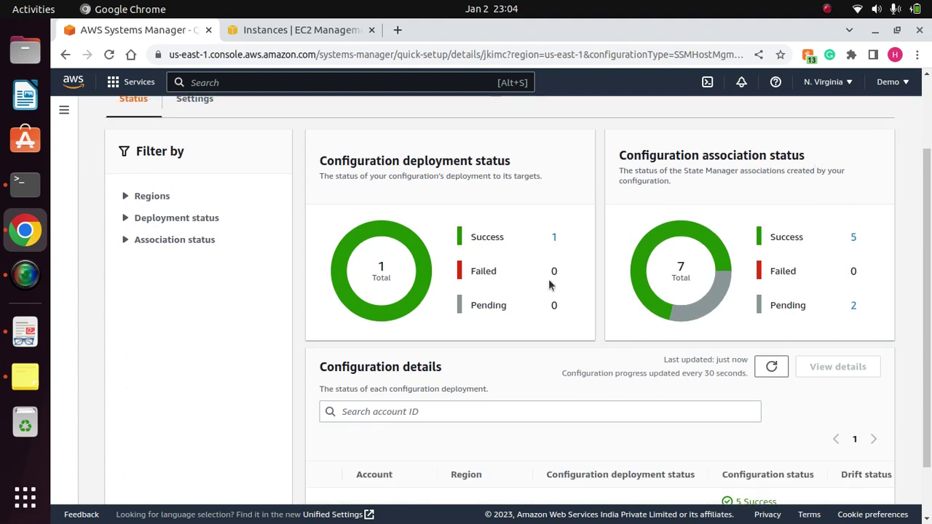
pyautogui.moveTo(511, 164); pyautogui.dragTo(325, 165)
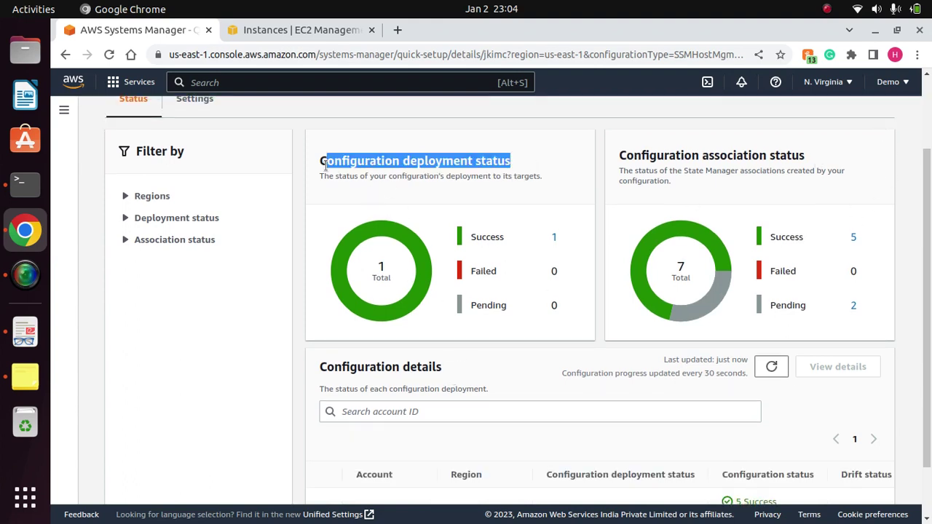
pyautogui.click(300, 208)
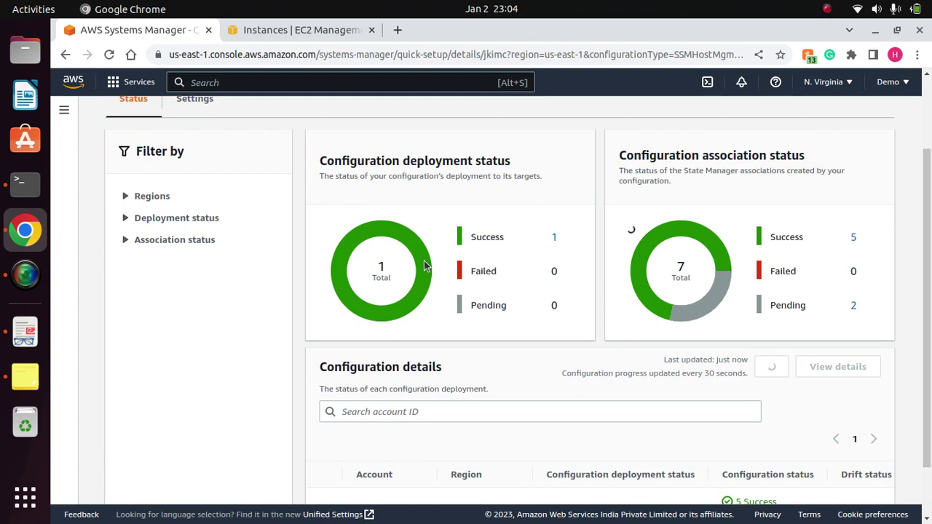
pyautogui.moveTo(828, 156)
pyautogui.mouseDown()
pyautogui.moveTo(581, 175)
pyautogui.moveTo(820, 164)
pyautogui.mouseUp()
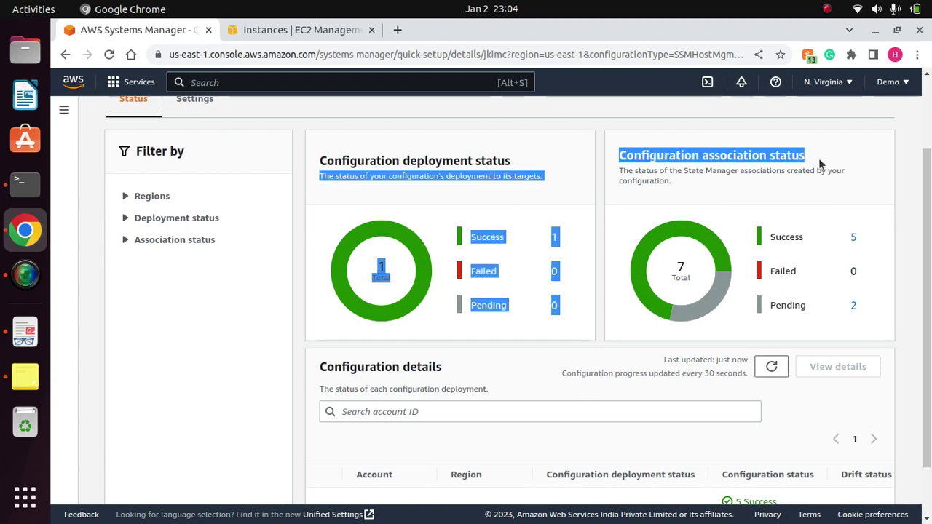
pyautogui.click(818, 163)
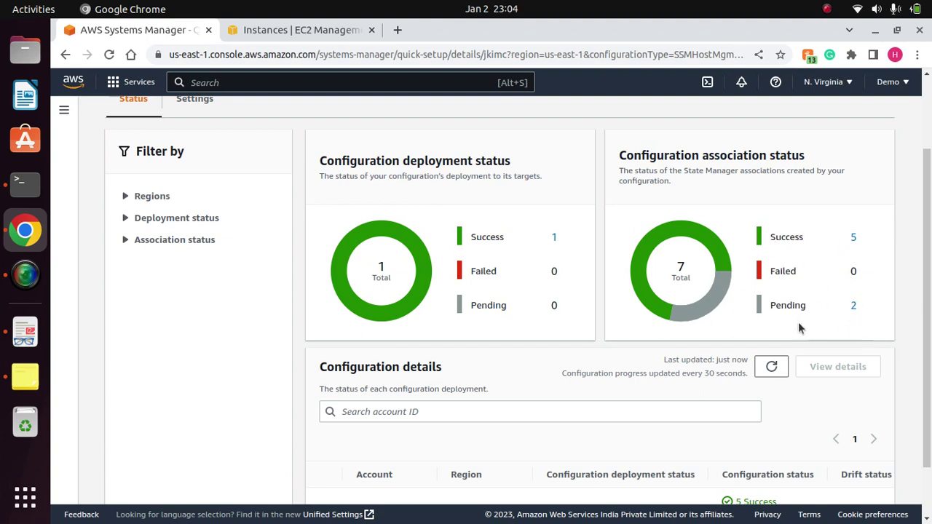
# Open the details of the us-east-1 configuration deployment to list its associations.
pyautogui.moveTo(927, 357); pyautogui.dragTo(927, 427)
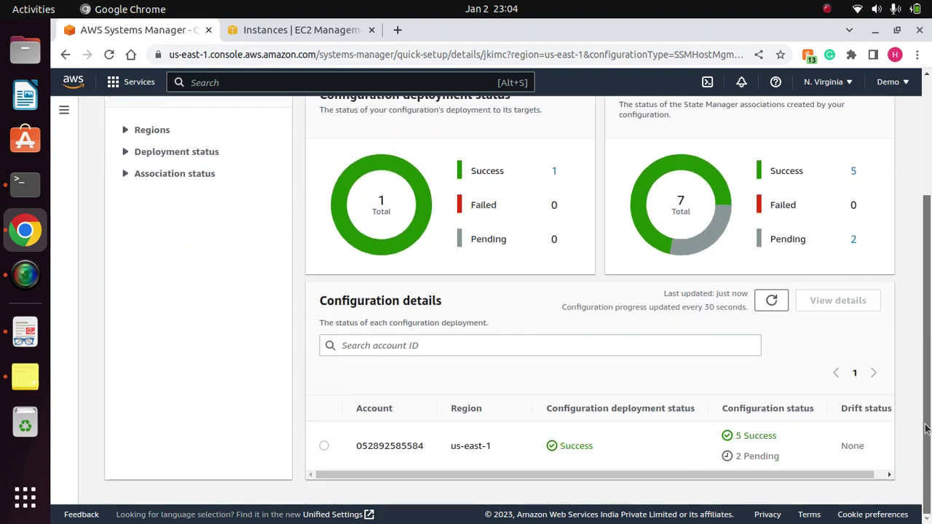
pyautogui.click(324, 446)
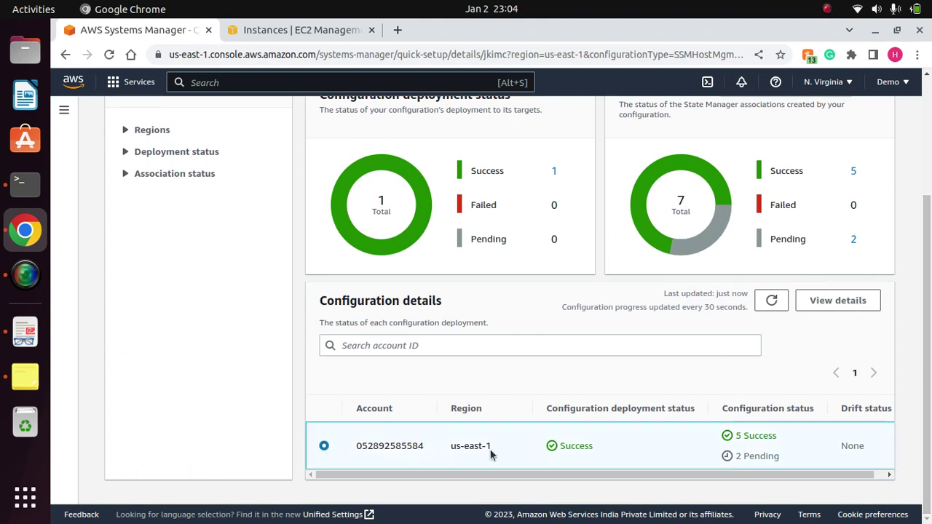
pyautogui.click(837, 300)
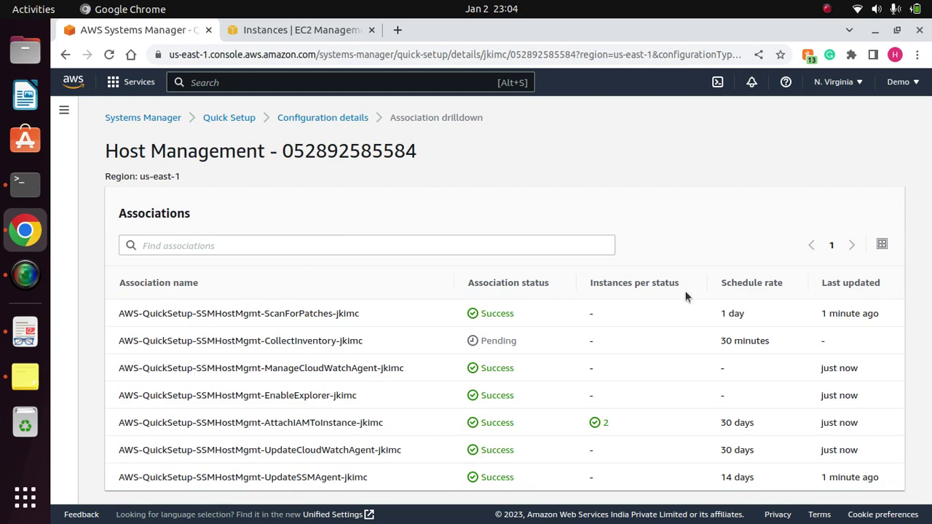
# Examine the instances per status of the AttachIAMToInstance association.
pyautogui.moveTo(685, 297); pyautogui.dragTo(594, 283)
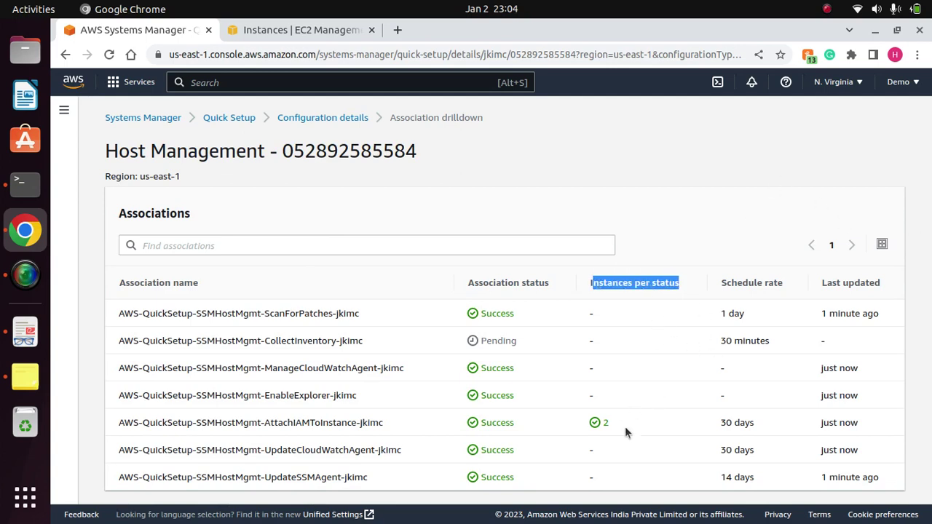
pyautogui.moveTo(617, 424); pyautogui.dragTo(312, 423)
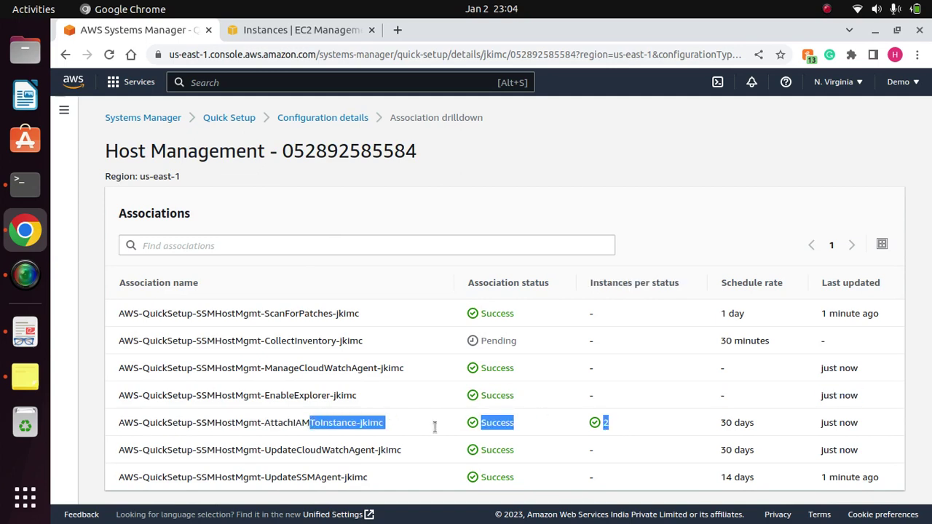
pyautogui.click(626, 420)
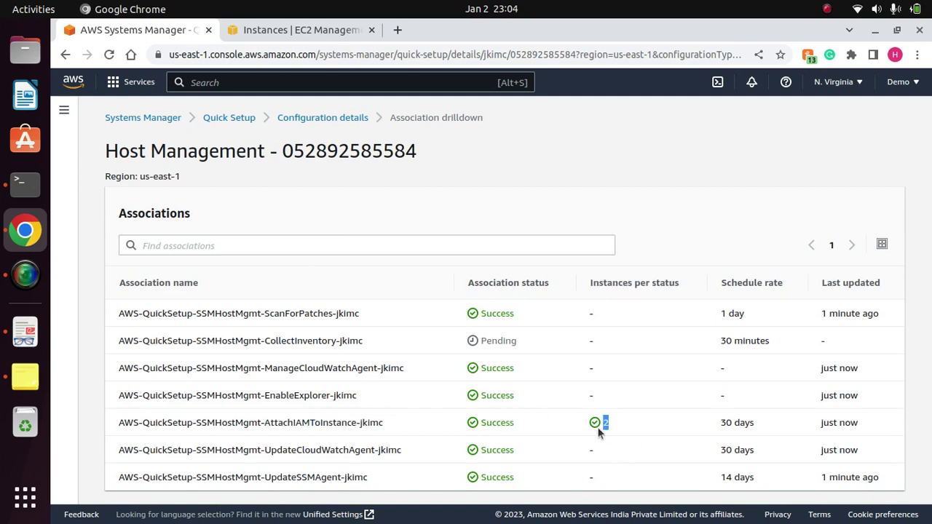
pyautogui.click(609, 433)
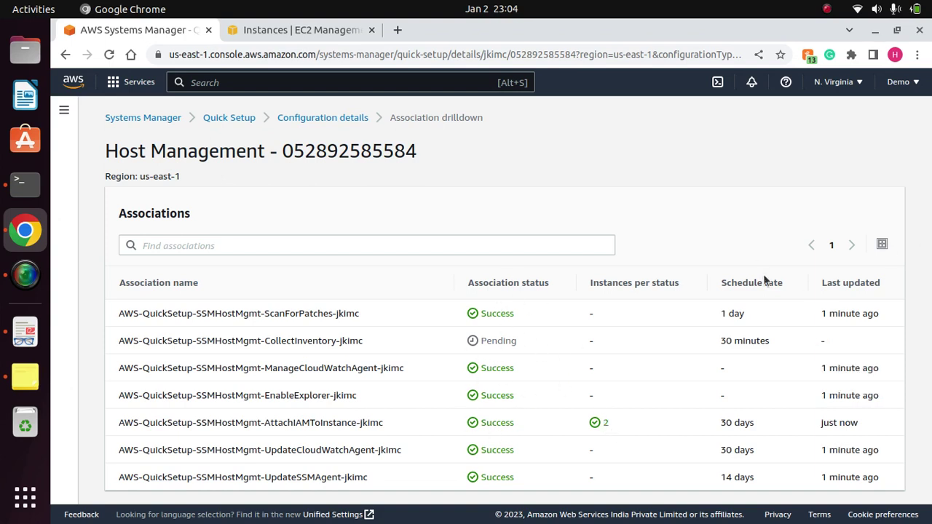
# Examine the CollectInventory association's name and status in the Host Management associations list.
pyautogui.moveTo(390, 352); pyautogui.dragTo(190, 340)
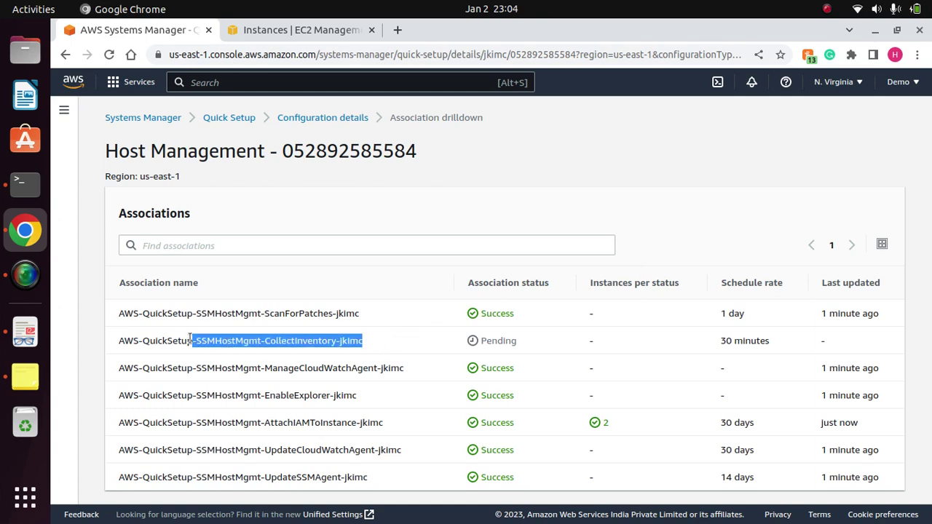
pyautogui.click(299, 339)
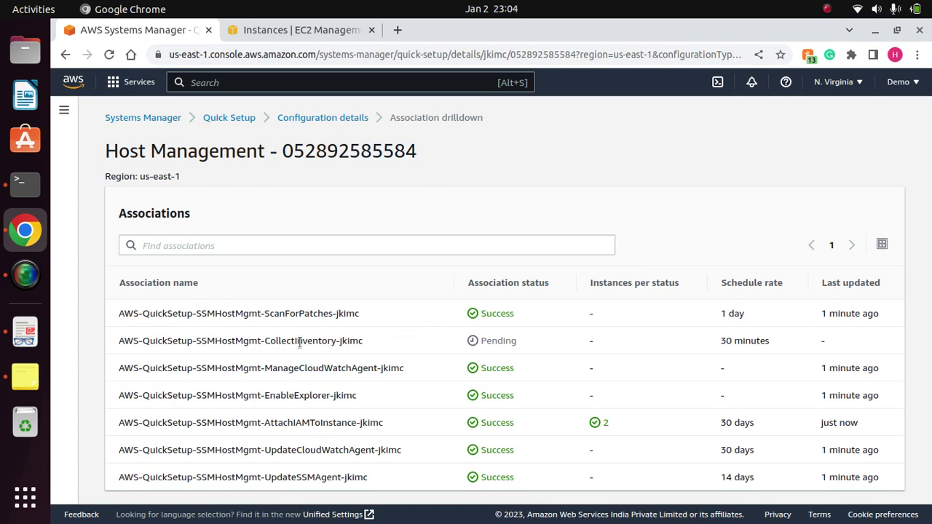
pyautogui.moveTo(370, 344); pyautogui.dragTo(264, 342)
pyautogui.click(375, 344)
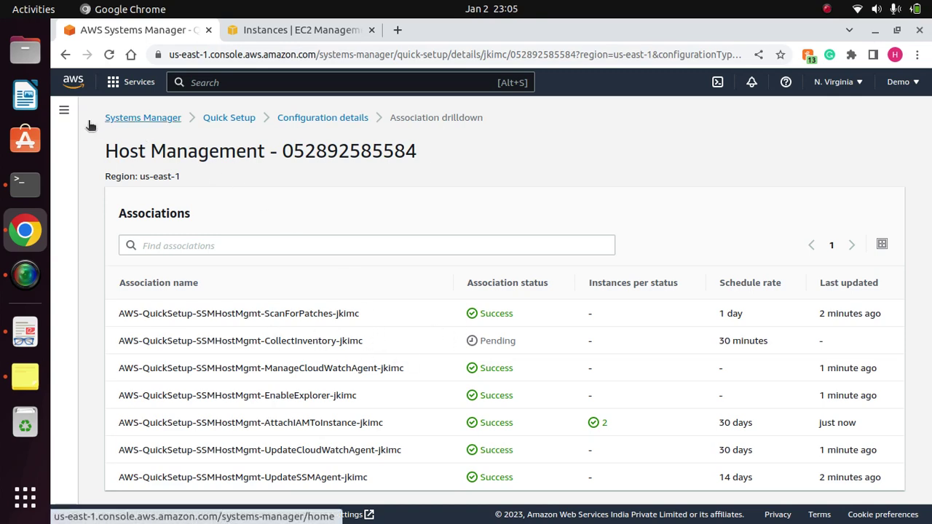
# Open Inventory under Node Management and examine its dashboard and the corresponding managed instances.
pyautogui.click(63, 109)
pyautogui.moveTo(231, 171); pyautogui.dragTo(207, 335)
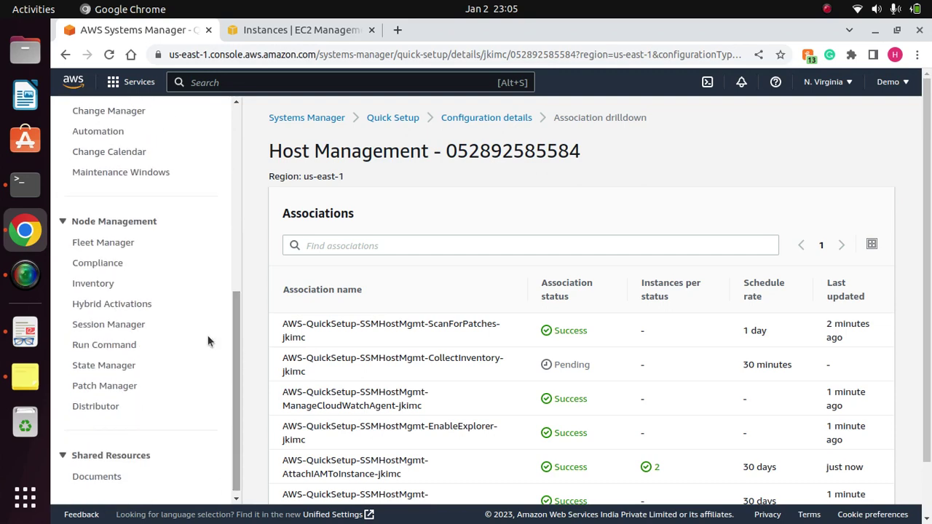
pyautogui.click(88, 286)
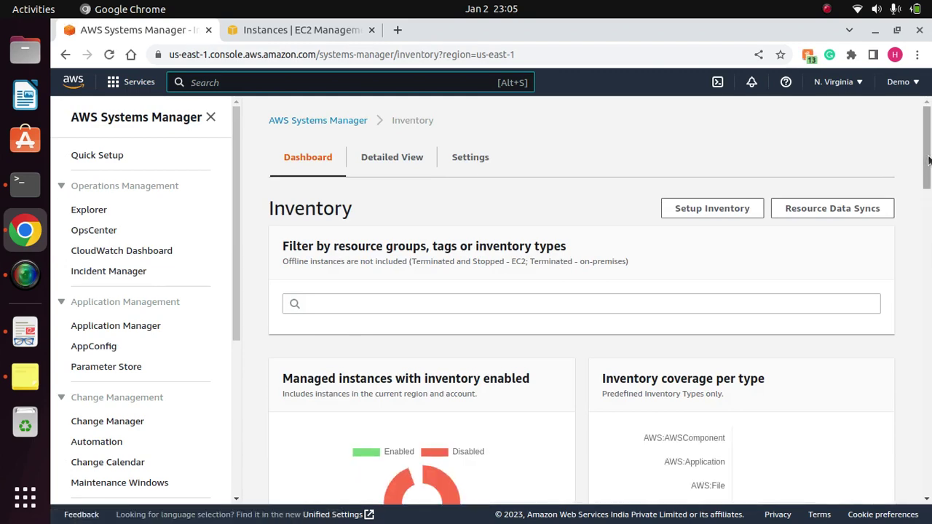
pyautogui.moveTo(927, 160); pyautogui.dragTo(919, 488)
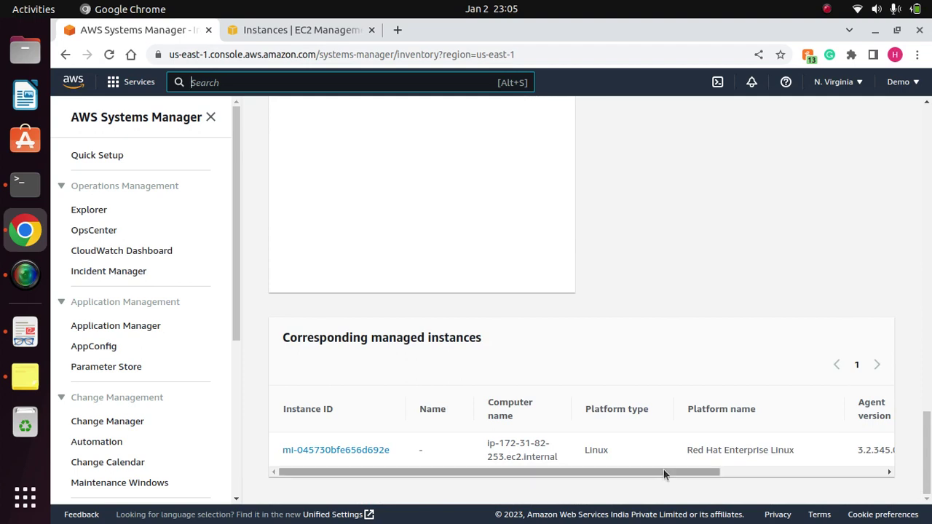
pyautogui.moveTo(659, 475); pyautogui.dragTo(605, 473)
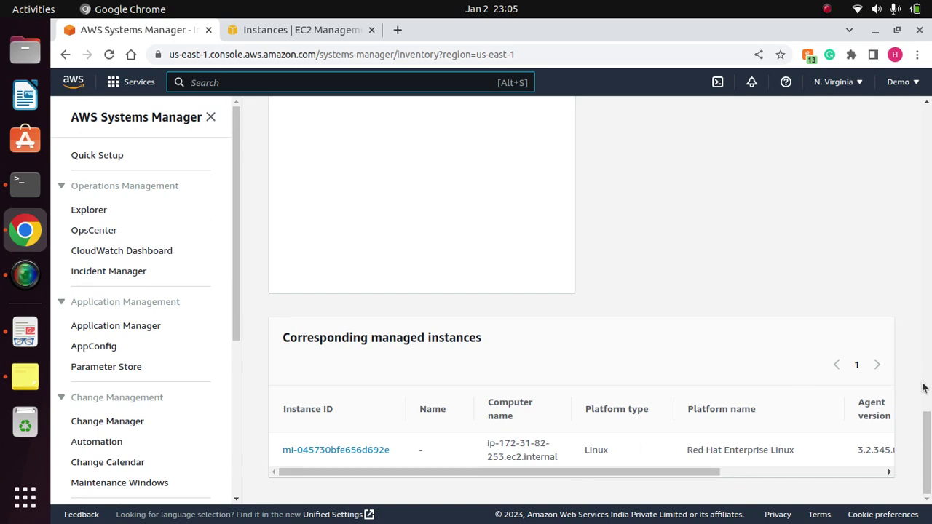
pyautogui.moveTo(926, 430); pyautogui.dragTo(930, 143)
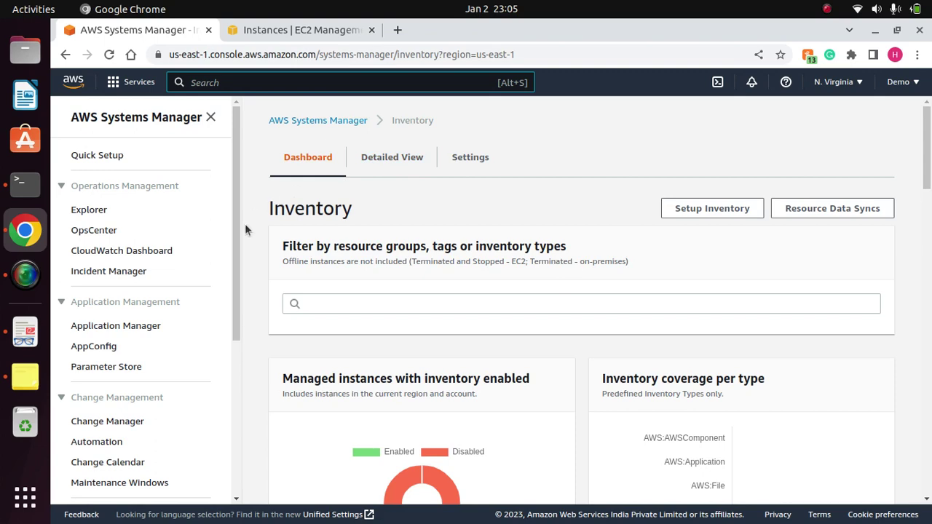
# Open the node overview of the Red Hat Enterprise Linux managed instance listed in Inventory.
pyautogui.moveTo(236, 249); pyautogui.dragTo(236, 479)
pyautogui.scroll(4, 236, 340)
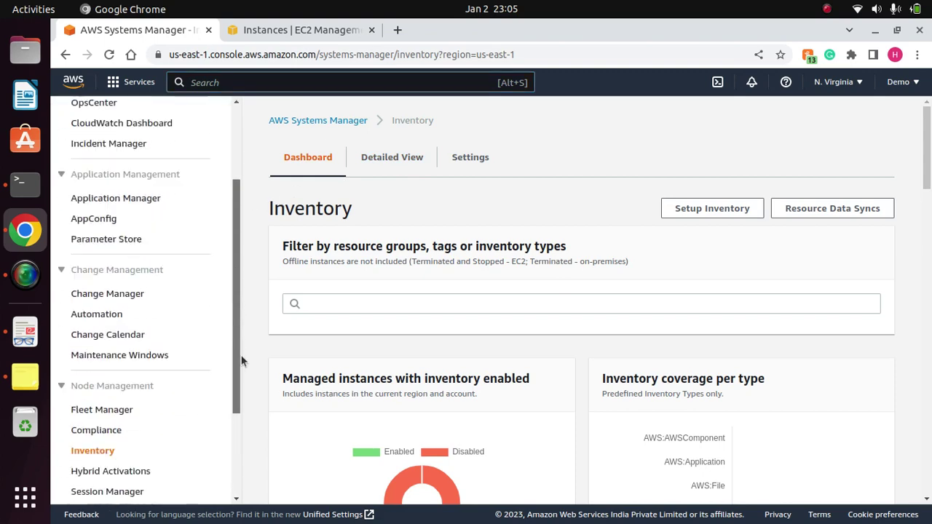
pyautogui.scroll(-5, 241, 360)
pyautogui.moveTo(928, 159); pyautogui.dragTo(928, 451)
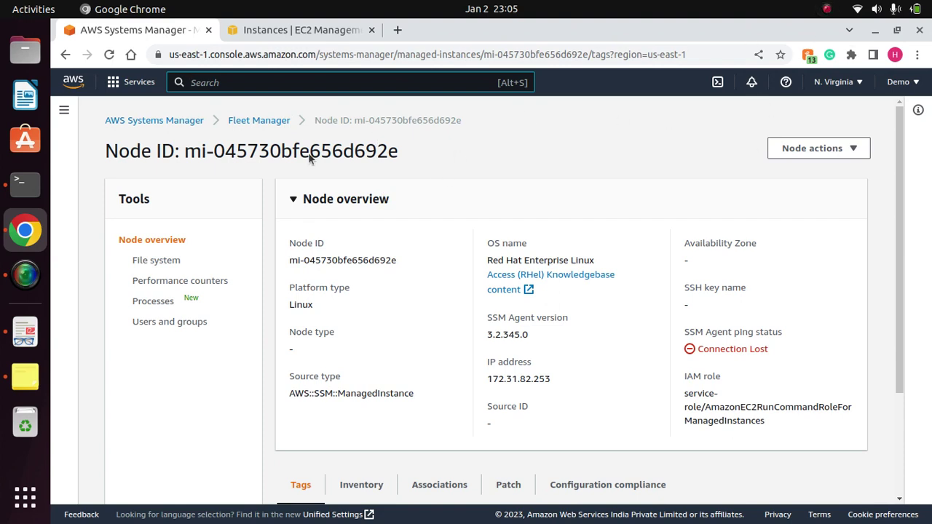
# Return to the Quick Setup configurations, collapse the filter pane and check the Host Management association status.
pyautogui.click(64, 110)
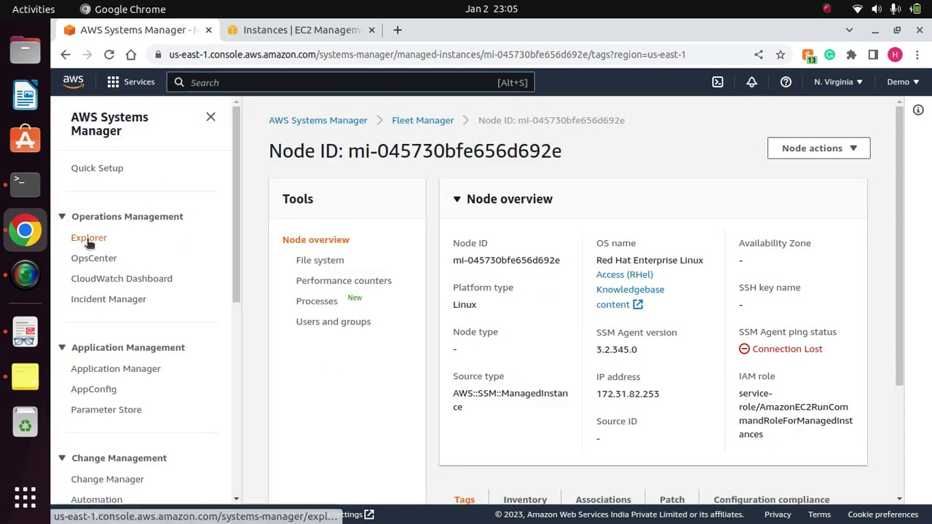
pyautogui.click(108, 168)
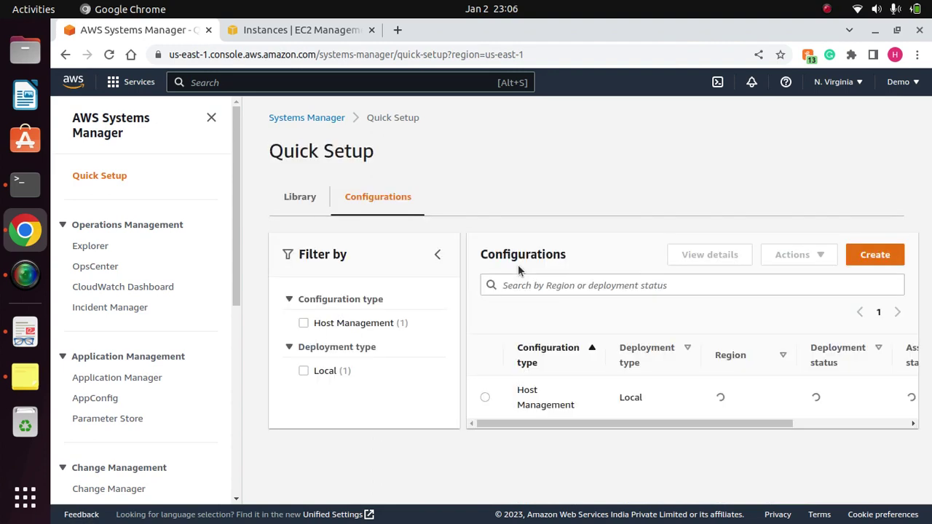
pyautogui.click(437, 255)
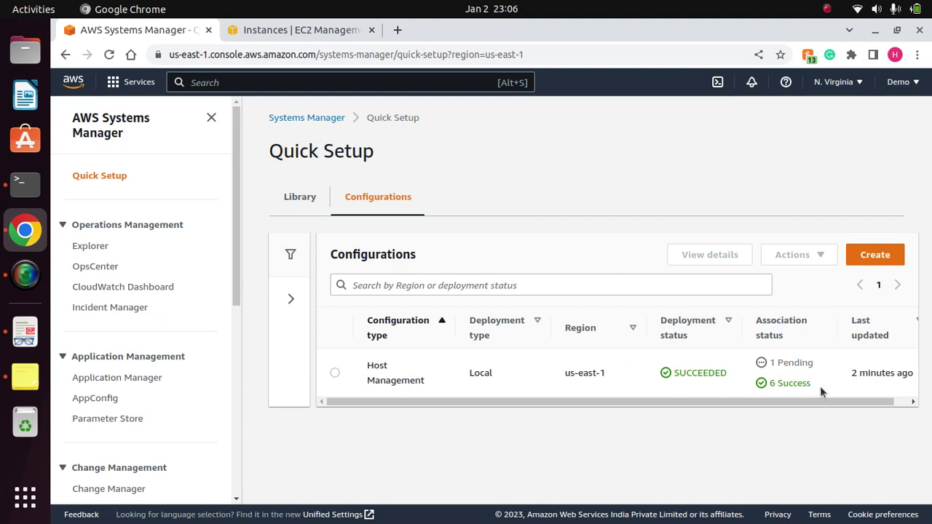
pyautogui.moveTo(828, 369); pyautogui.dragTo(761, 364)
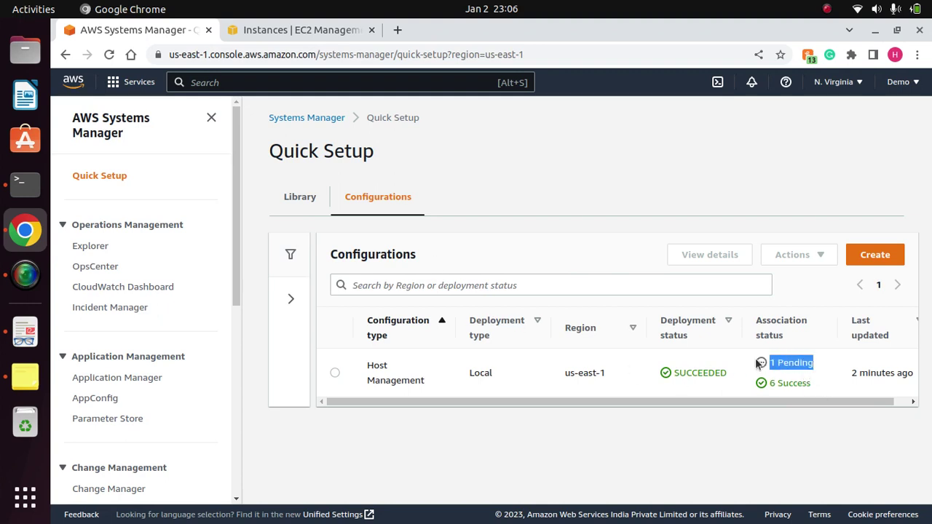
pyautogui.click(827, 10)
pyautogui.click(809, 40)
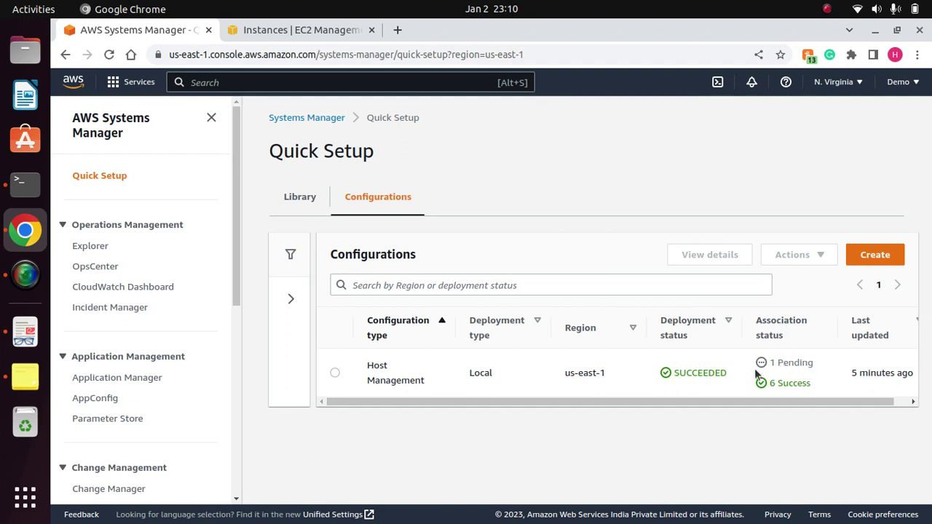
# Reopen Inventory and review the details of the corresponding managed instances named ssm.
pyautogui.moveTo(233, 211); pyautogui.dragTo(231, 364)
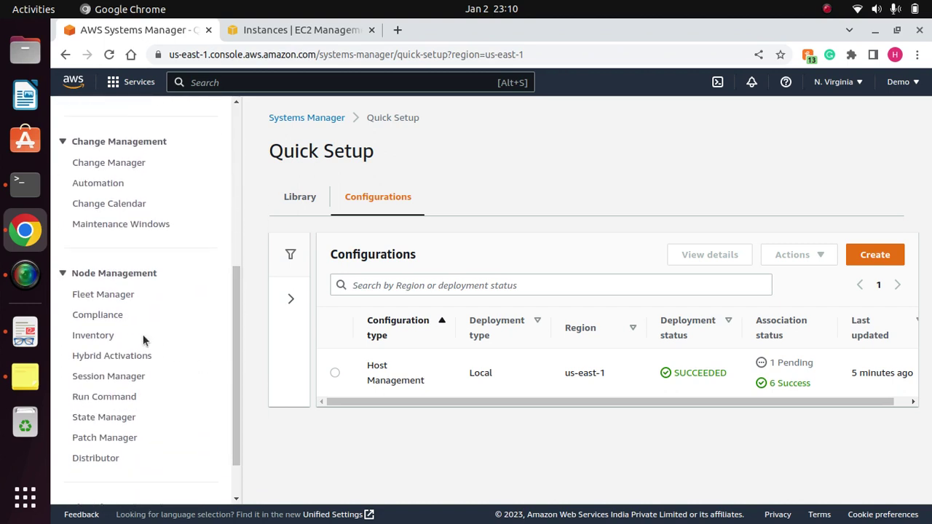
pyautogui.click(98, 343)
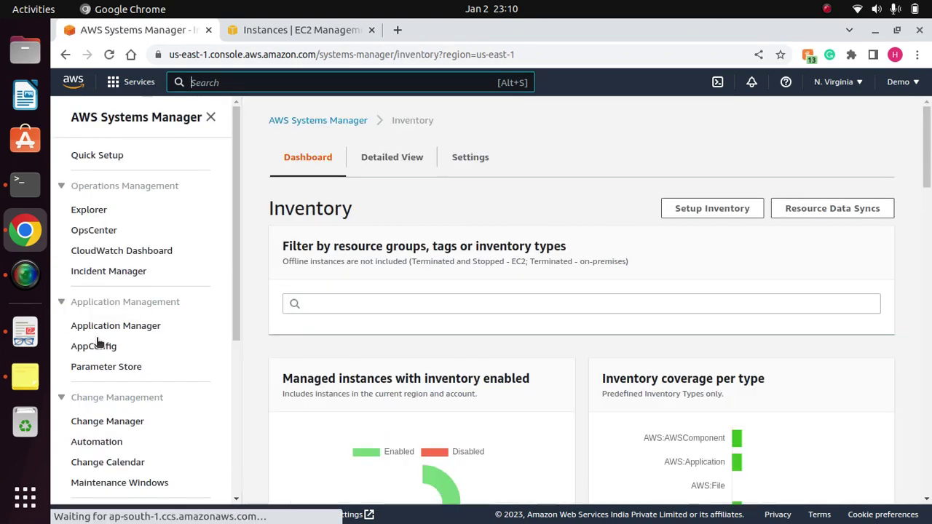
pyautogui.moveTo(929, 169); pyautogui.dragTo(915, 500)
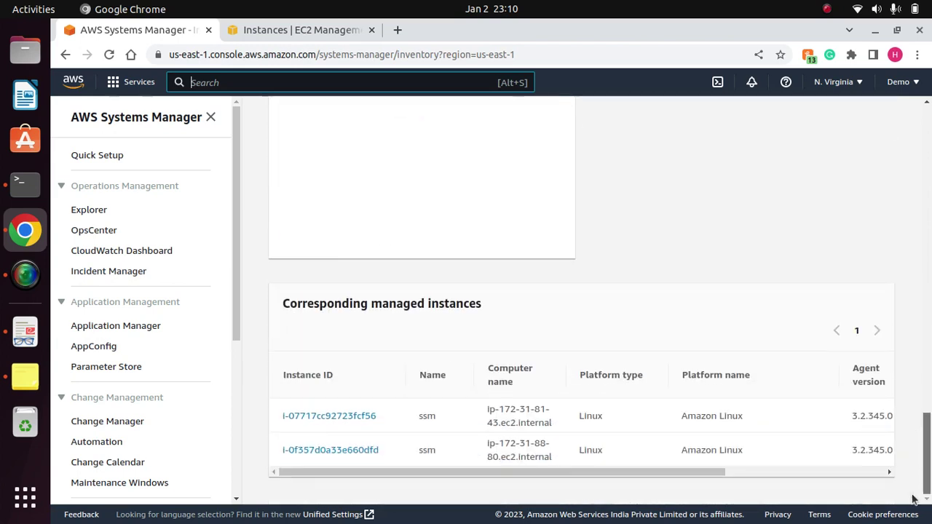
pyautogui.moveTo(684, 472); pyautogui.dragTo(459, 449)
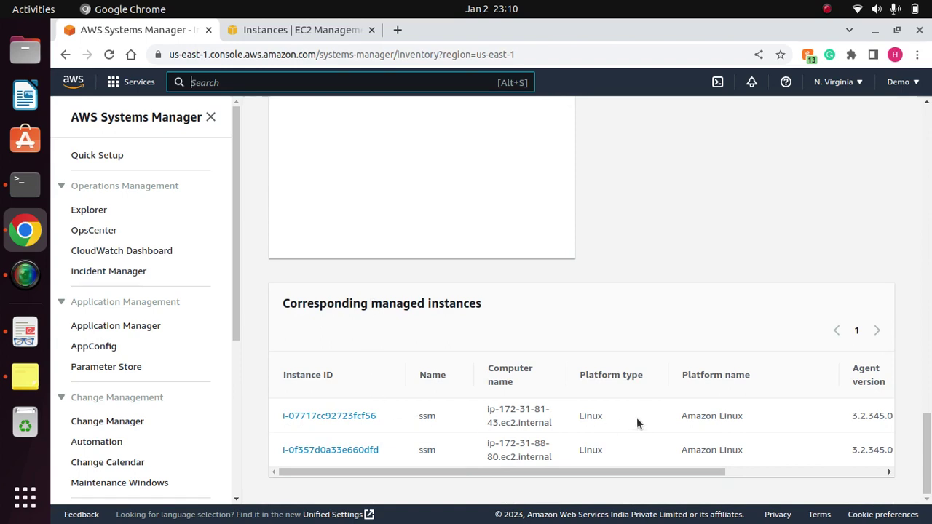
pyautogui.moveTo(692, 472); pyautogui.dragTo(491, 444)
# Refresh the EC2 instances list to compare its instance IDs with Inventory, and return to Systems Manager.
pyautogui.click(303, 30)
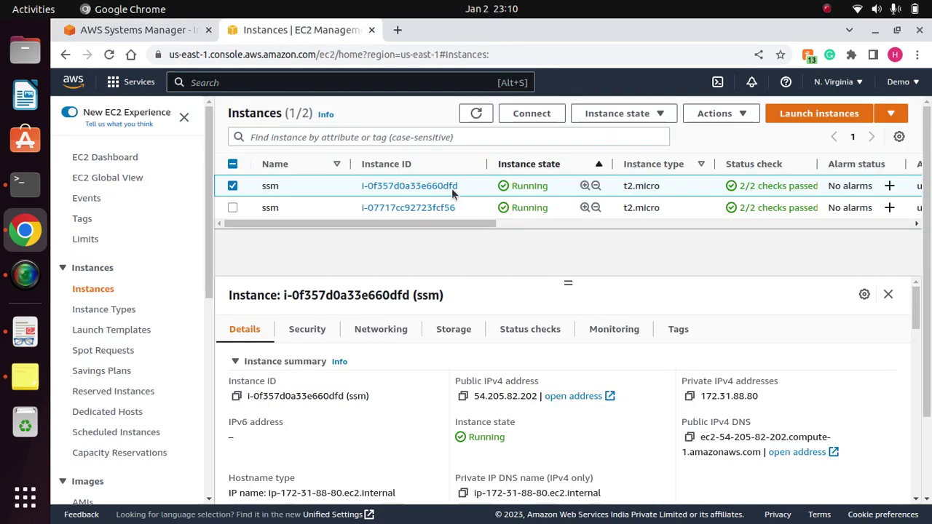
pyautogui.click(477, 115)
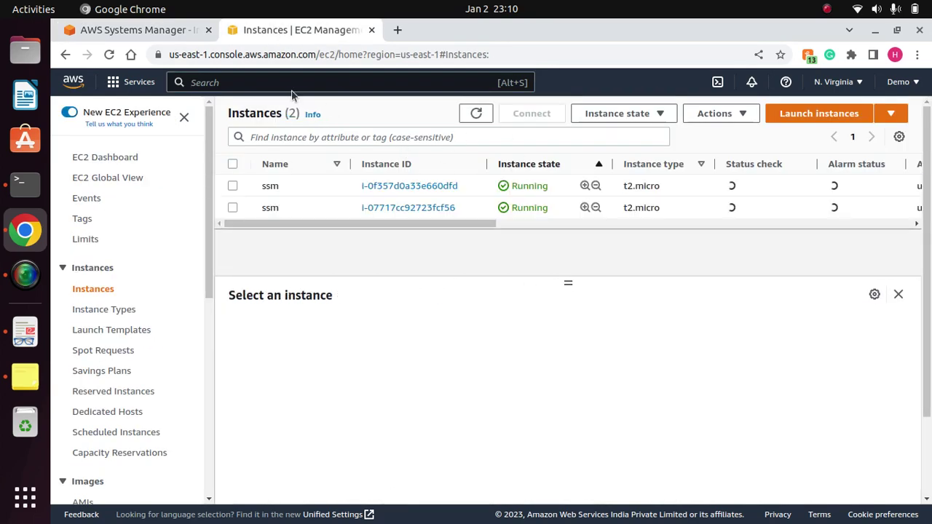
pyautogui.click(139, 30)
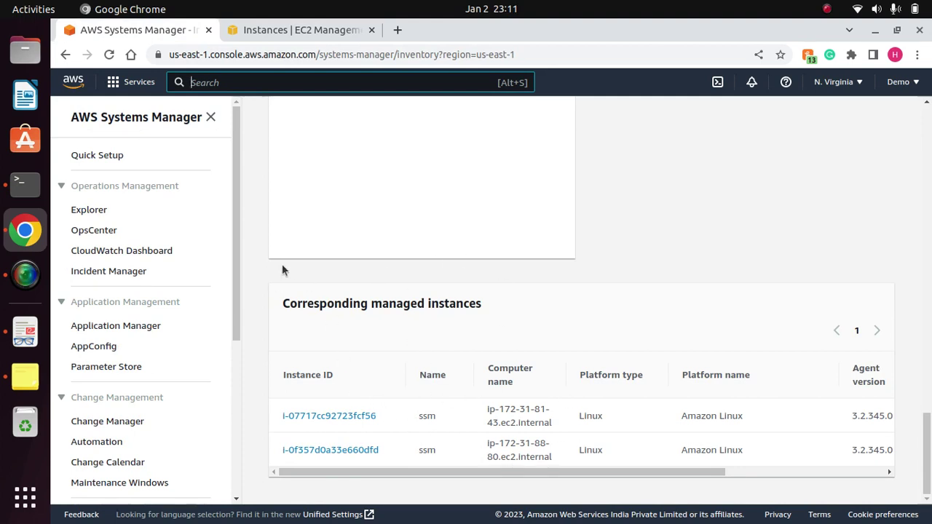
# Open State Manager and look through the Quick Setup associations down to the UpdateSSMAgent entry.
pyautogui.moveTo(239, 237); pyautogui.dragTo(237, 405)
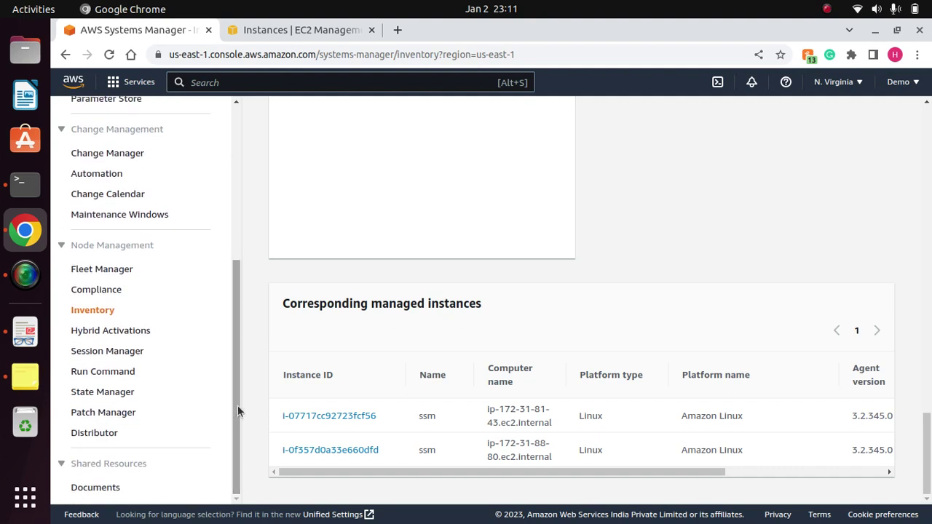
pyautogui.click(108, 394)
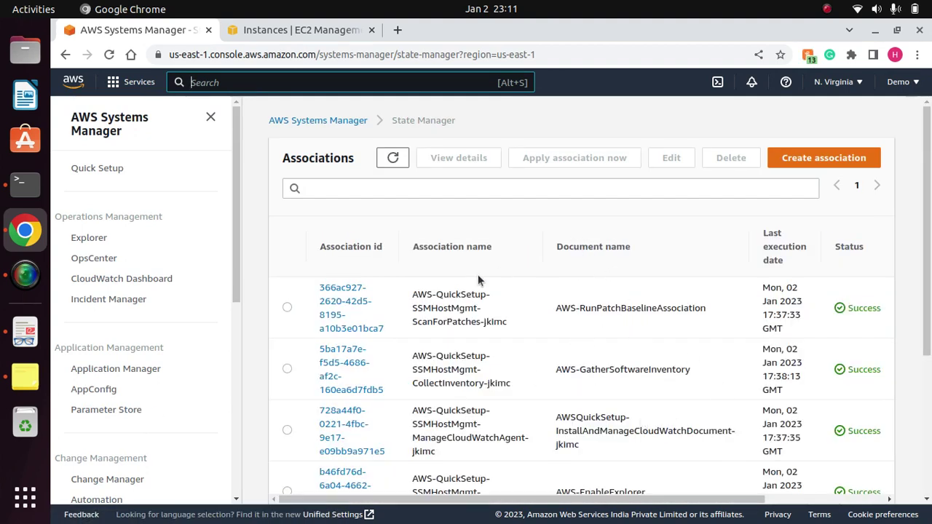
pyautogui.hotkey('alt', 's')
pyautogui.moveTo(927, 281); pyautogui.dragTo(927, 425)
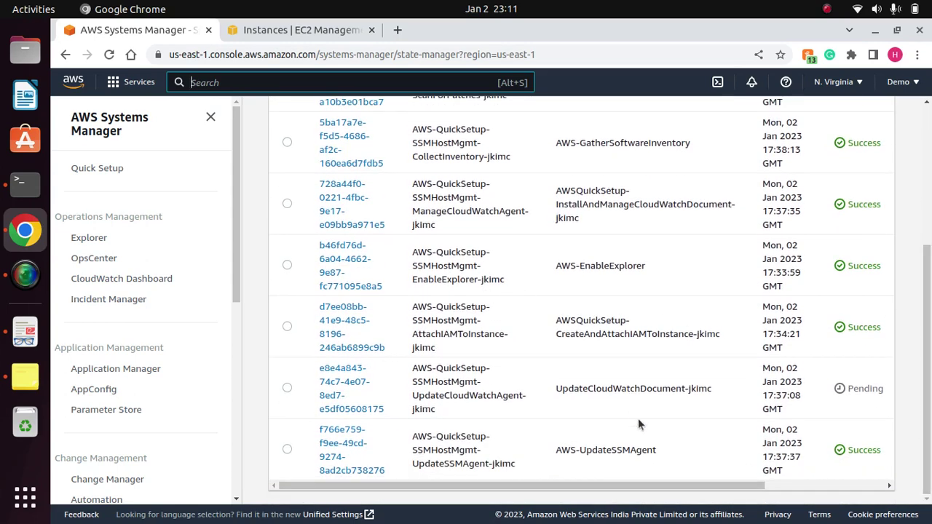
# Examine the status, document name and association name of the UpdateCloudWatchAgent association in State Manager.
pyautogui.moveTo(882, 388); pyautogui.dragTo(841, 386)
pyautogui.click(857, 392)
pyautogui.doubleClick(856, 388)
pyautogui.click(856, 389)
pyautogui.doubleClick(856, 389)
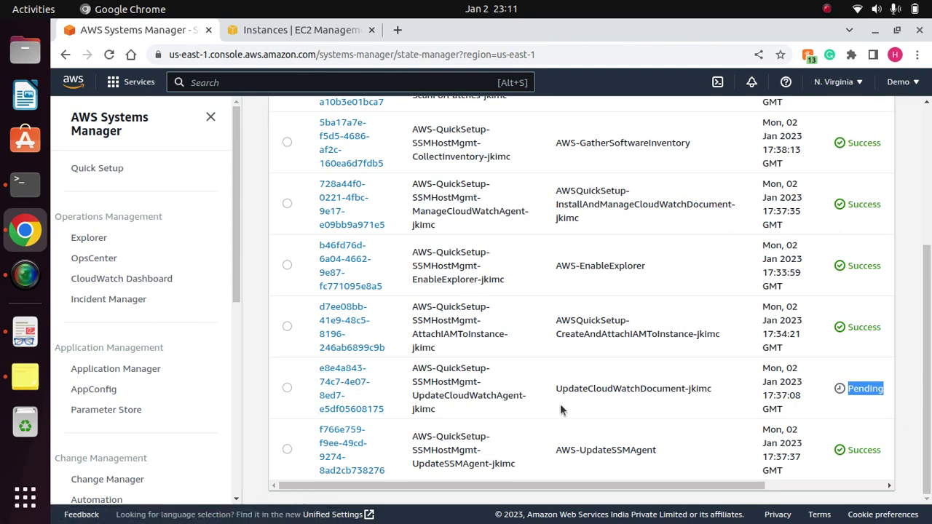
pyautogui.click(684, 397)
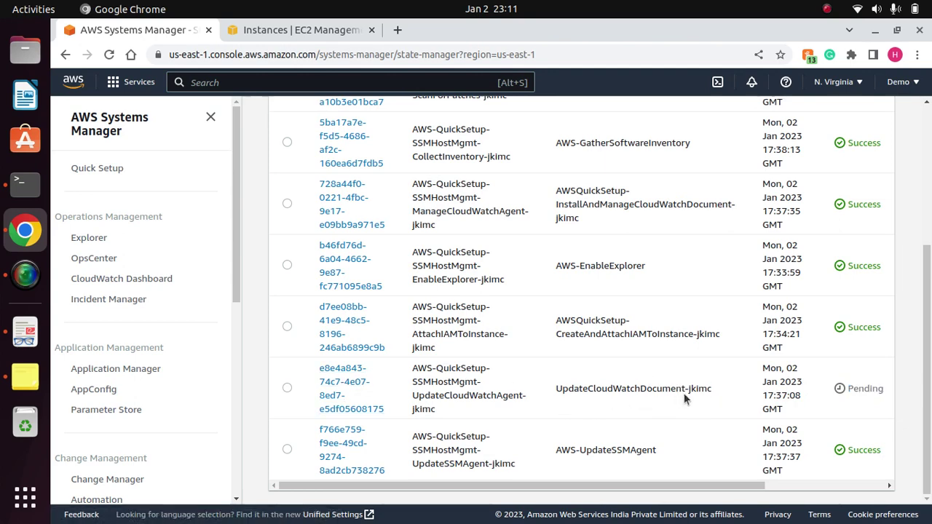
pyautogui.moveTo(684, 394); pyautogui.dragTo(531, 394)
pyautogui.click(495, 397)
pyautogui.moveTo(447, 395); pyautogui.dragTo(527, 402)
pyautogui.click(528, 404)
# Review the document names of the UpdateSSMAgent, AttachIAMToInstance, EnableExplorer, CollectInventory and ManageCloudWatchAgent associations.
pyautogui.moveTo(678, 444); pyautogui.dragTo(555, 438)
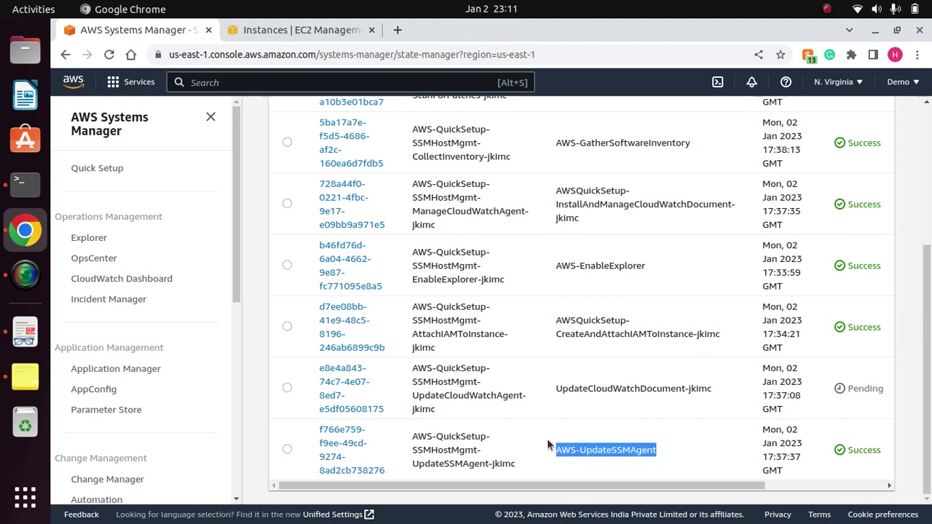
pyautogui.click(662, 451)
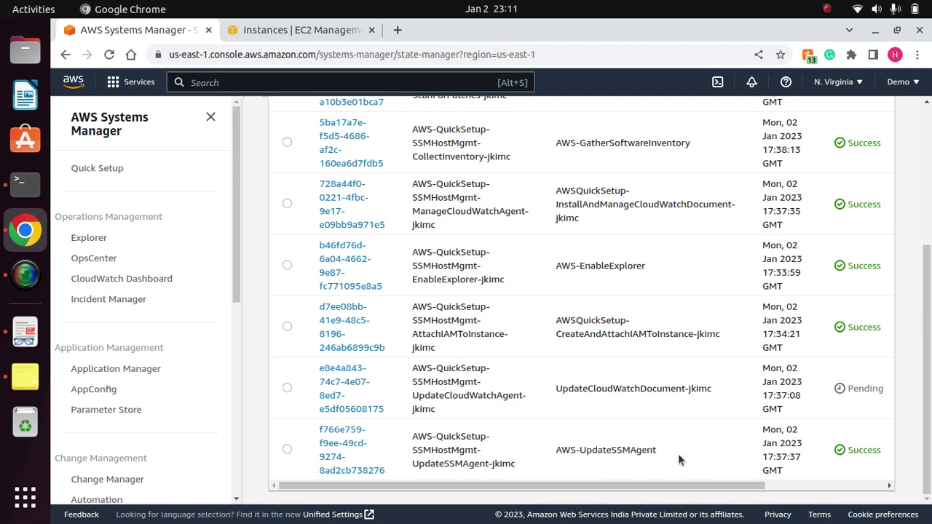
pyautogui.moveTo(733, 332); pyautogui.dragTo(539, 332)
pyautogui.click(597, 340)
pyautogui.moveTo(647, 268); pyautogui.dragTo(546, 269)
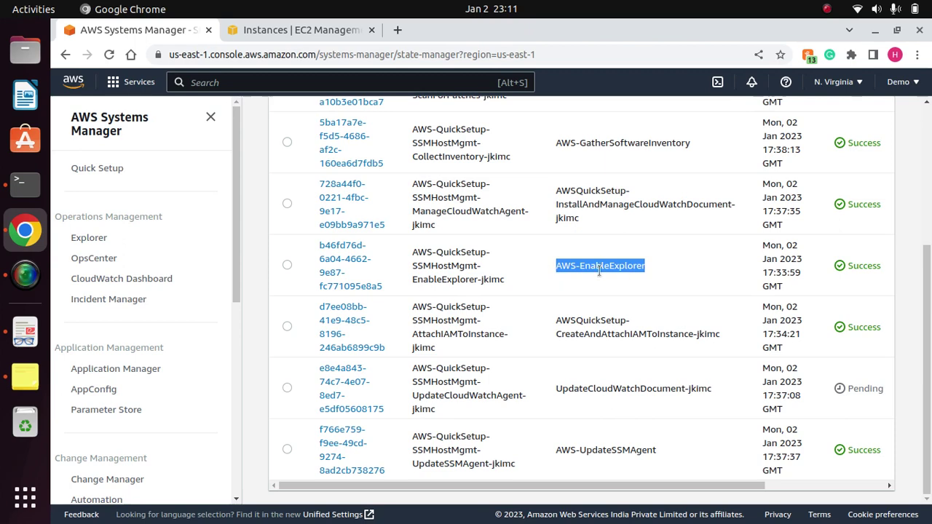
pyautogui.scroll(2, 728, 237)
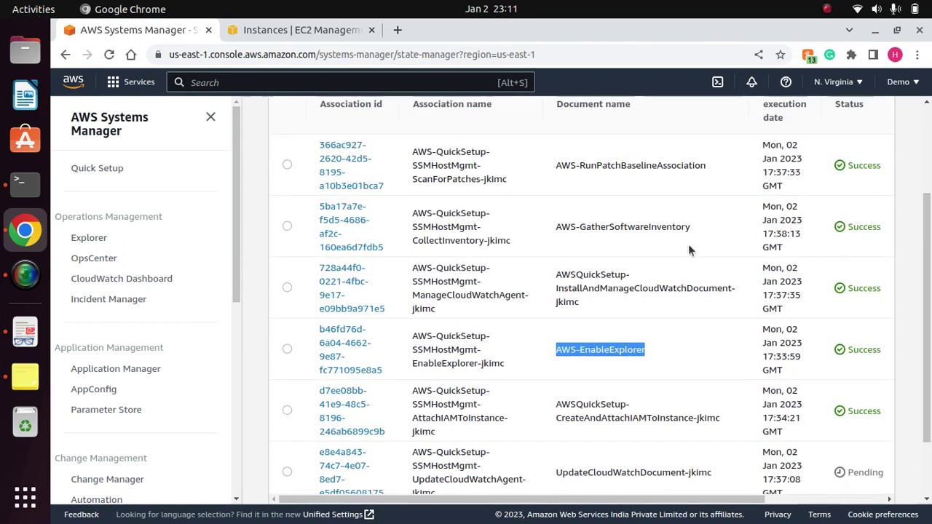
pyautogui.moveTo(692, 227); pyautogui.dragTo(587, 227)
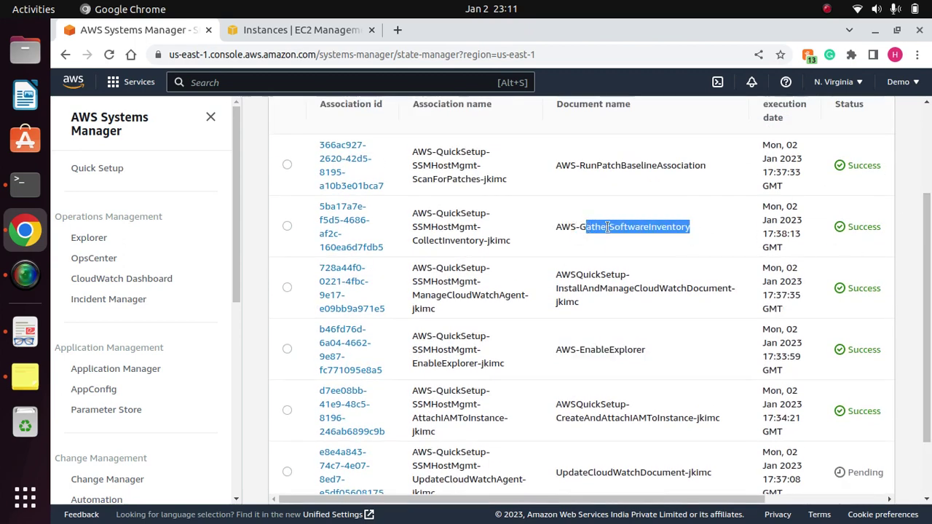
pyautogui.click(651, 255)
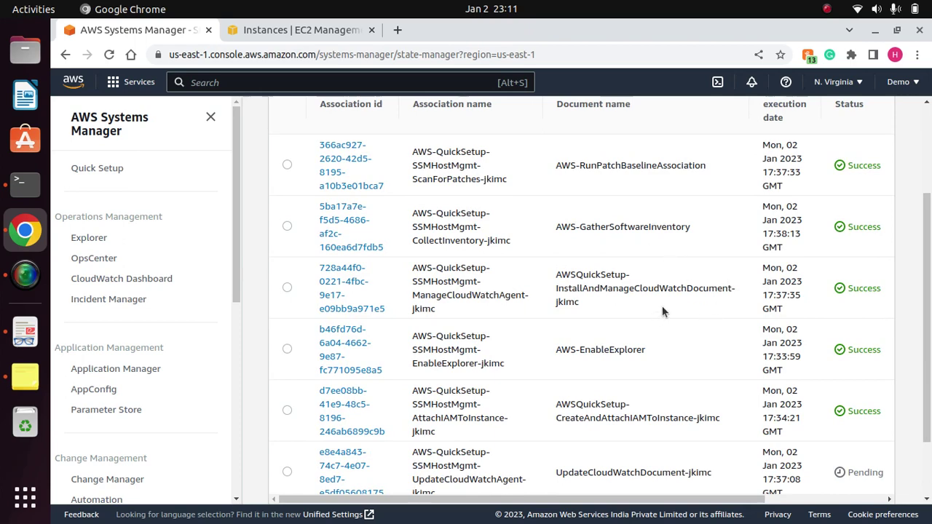
pyautogui.moveTo(612, 307); pyautogui.dragTo(549, 274)
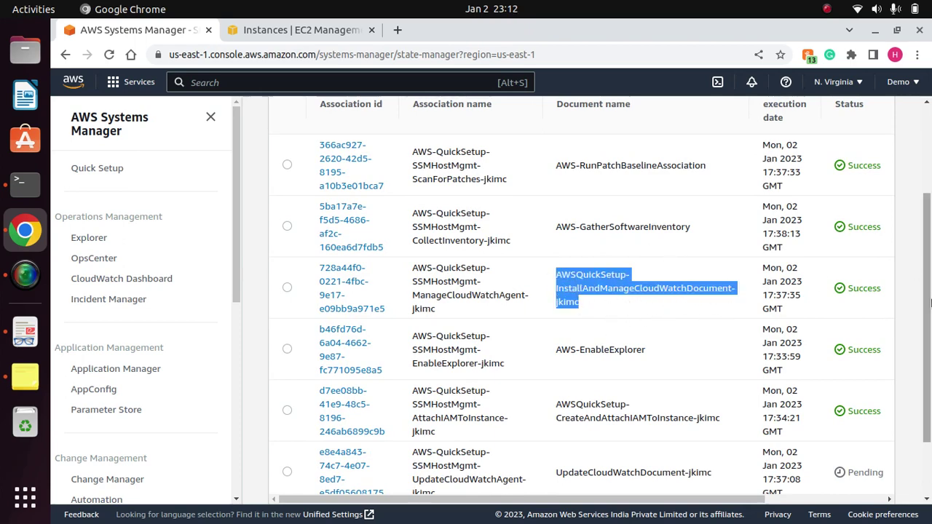
pyautogui.moveTo(929, 307); pyautogui.dragTo(930, 256)
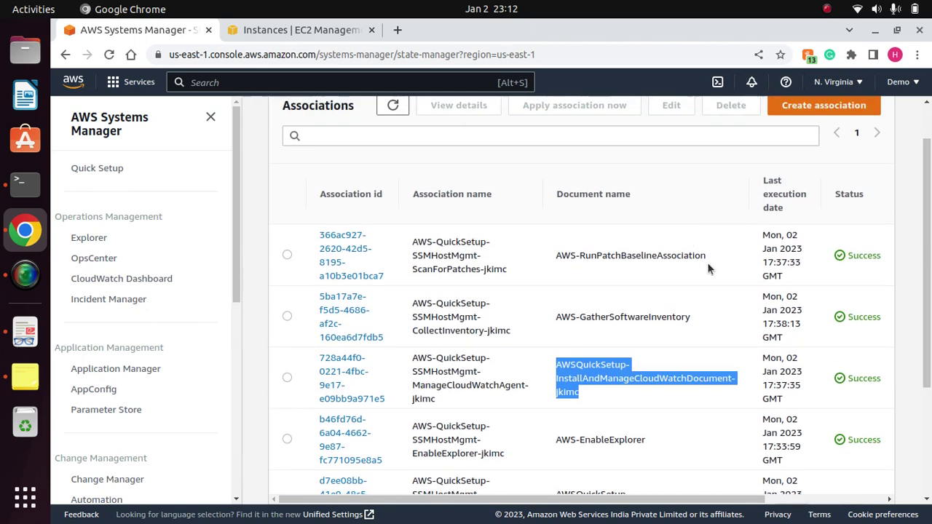
# Review the document name of the ScanForPatches association and recheck the UpdateCloudWatchAgent entry's status.
pyautogui.moveTo(700, 262); pyautogui.dragTo(546, 250)
pyautogui.click(645, 260)
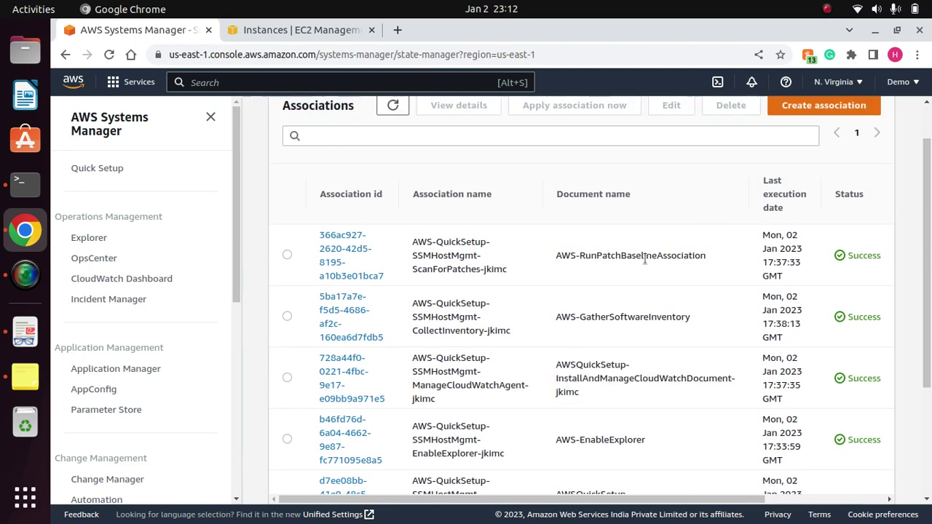
pyautogui.moveTo(714, 260); pyautogui.dragTo(583, 235)
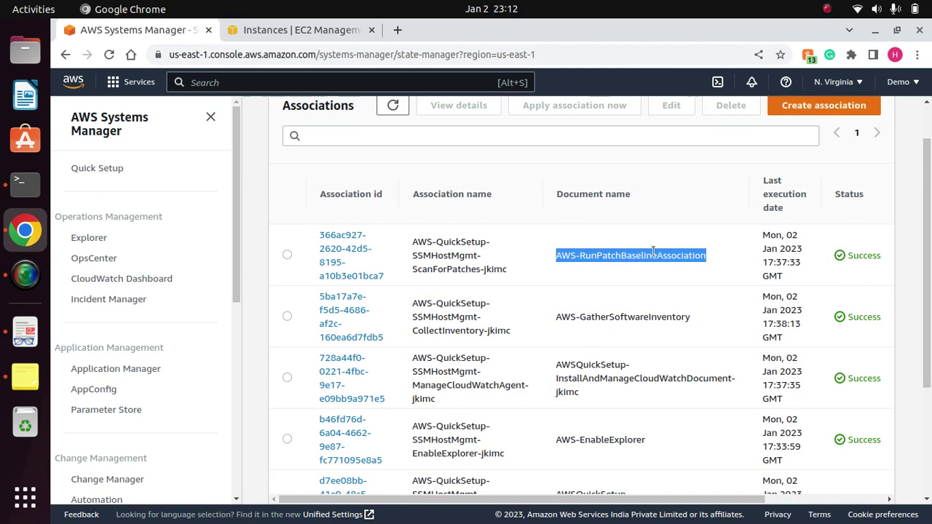
pyautogui.moveTo(927, 315); pyautogui.dragTo(605, 407)
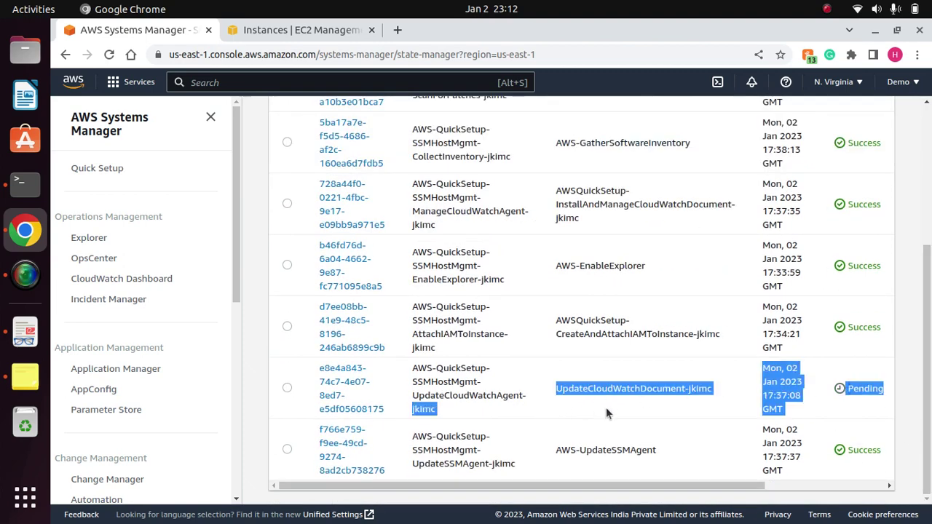
pyautogui.click(595, 419)
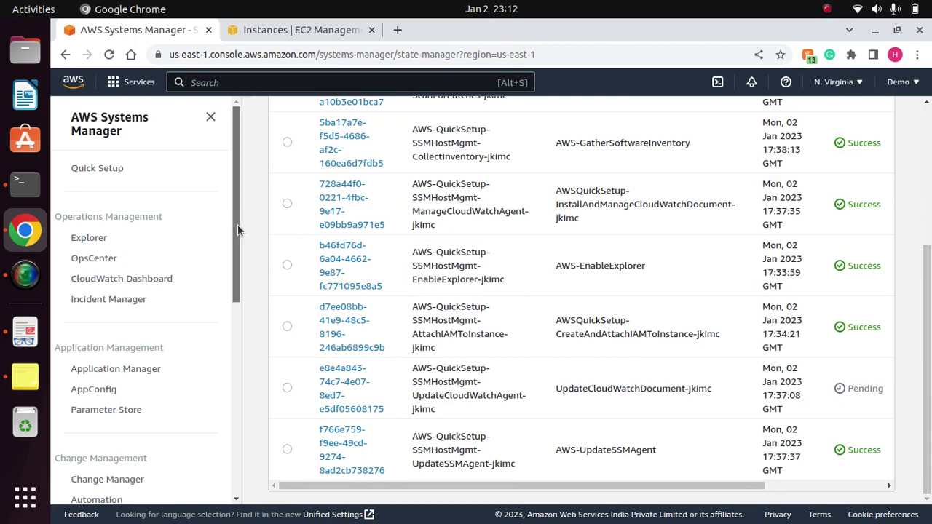
# Open Inventory and view the node details of managed instance i-07717cc92723fcf56.
pyautogui.moveTo(237, 224); pyautogui.dragTo(228, 293)
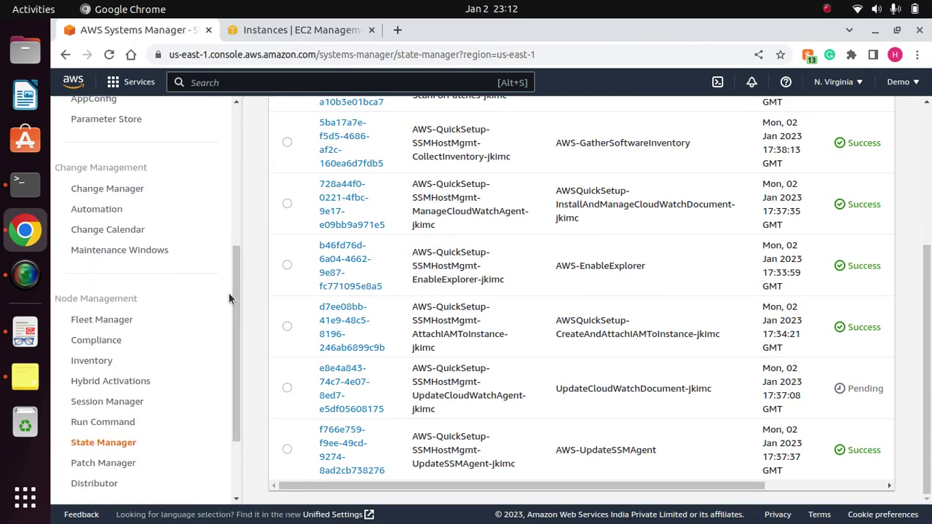
pyautogui.click(94, 363)
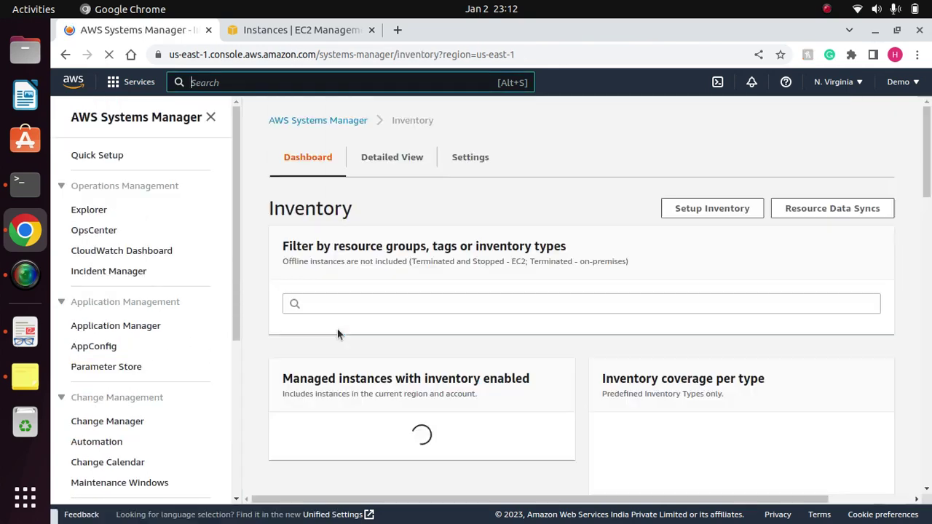
pyautogui.moveTo(927, 175); pyautogui.dragTo(929, 485)
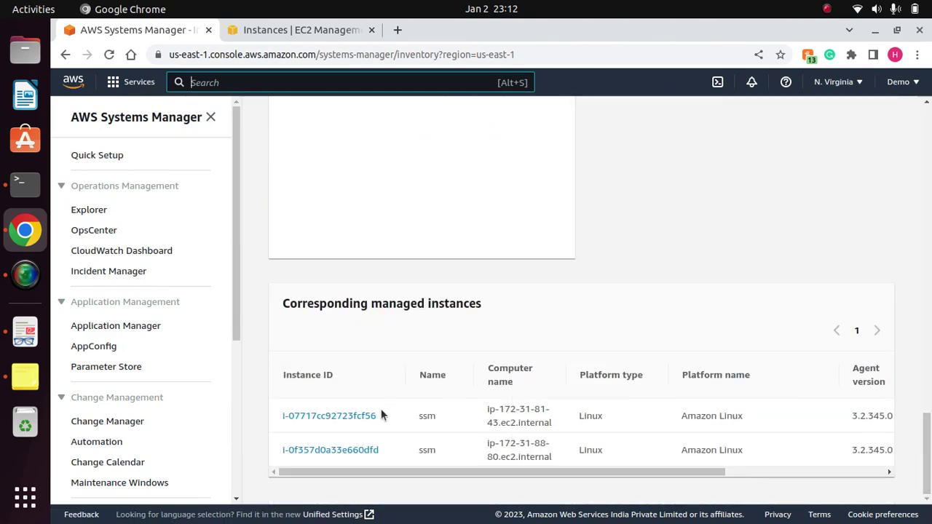
pyautogui.click(339, 417)
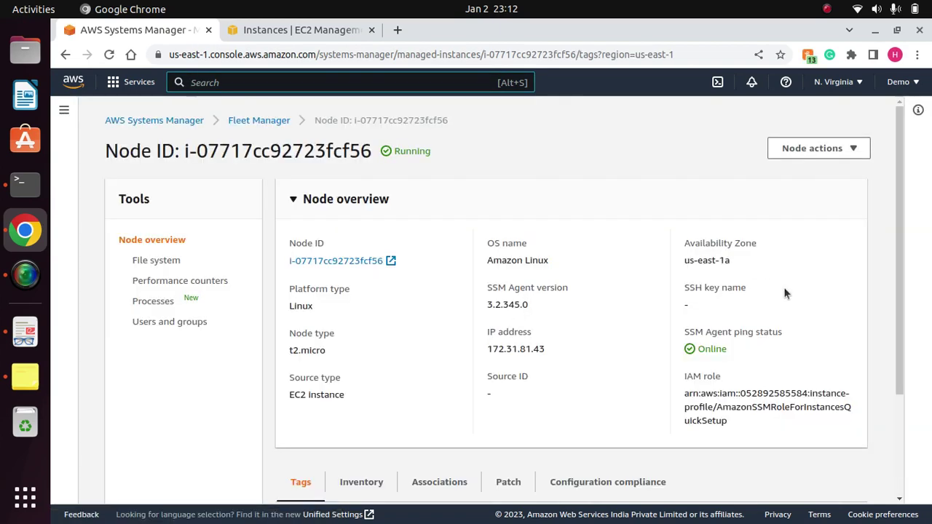
# Examine the node's SSM Agent ping status and its tags.
pyautogui.scroll(-4, 783, 287)
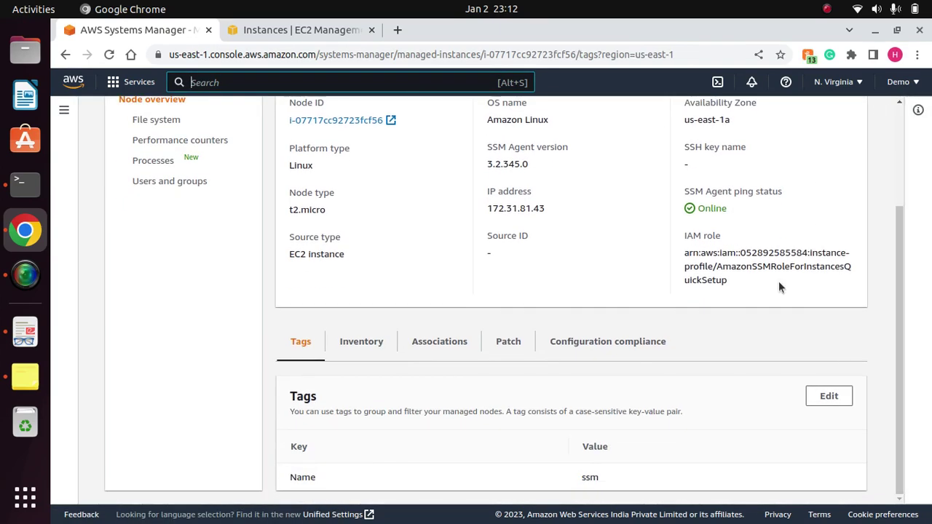
pyautogui.moveTo(785, 191); pyautogui.dragTo(699, 190)
pyautogui.click(778, 207)
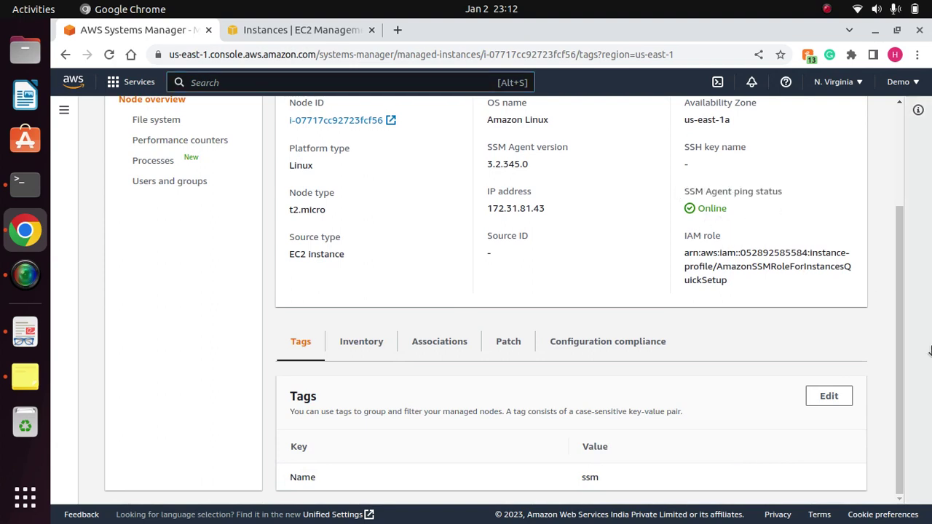
pyautogui.moveTo(624, 482); pyautogui.dragTo(291, 477)
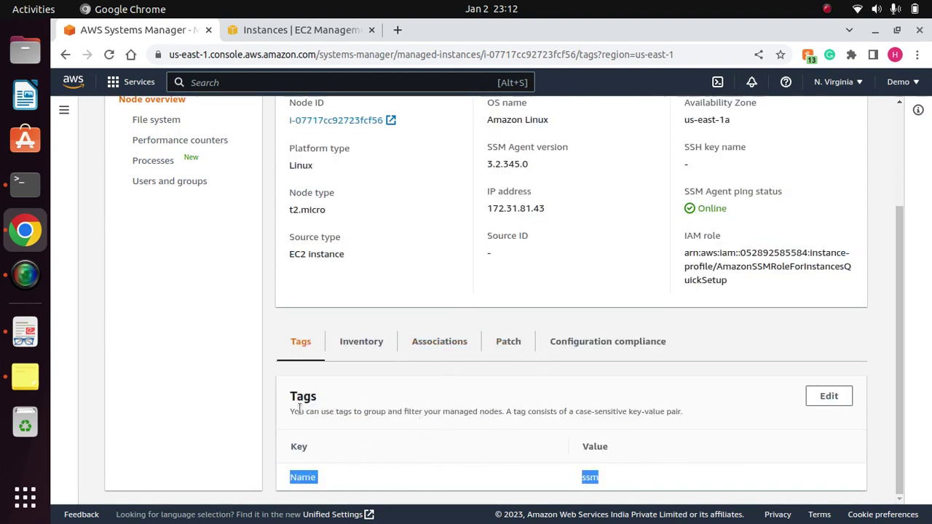
pyautogui.moveTo(332, 399); pyautogui.dragTo(285, 409)
pyautogui.click(534, 410)
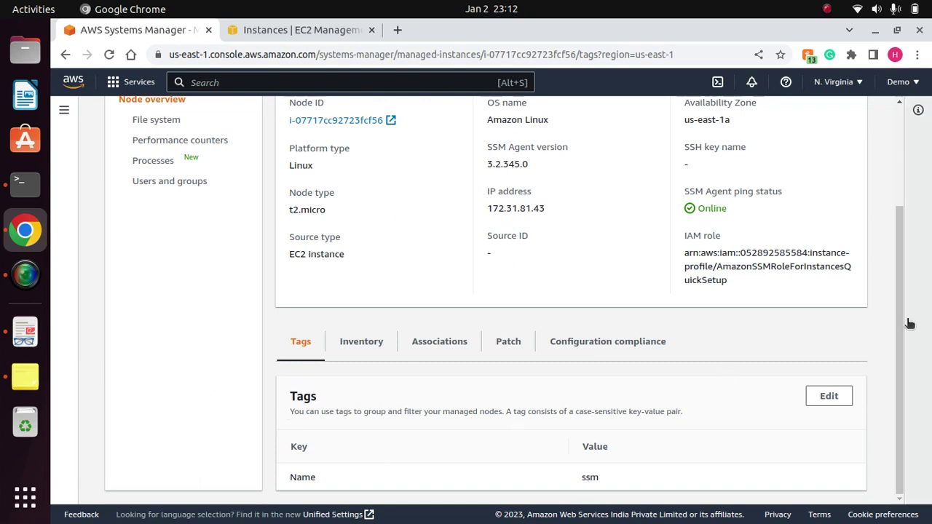
pyautogui.moveTo(905, 343); pyautogui.dragTo(890, 211)
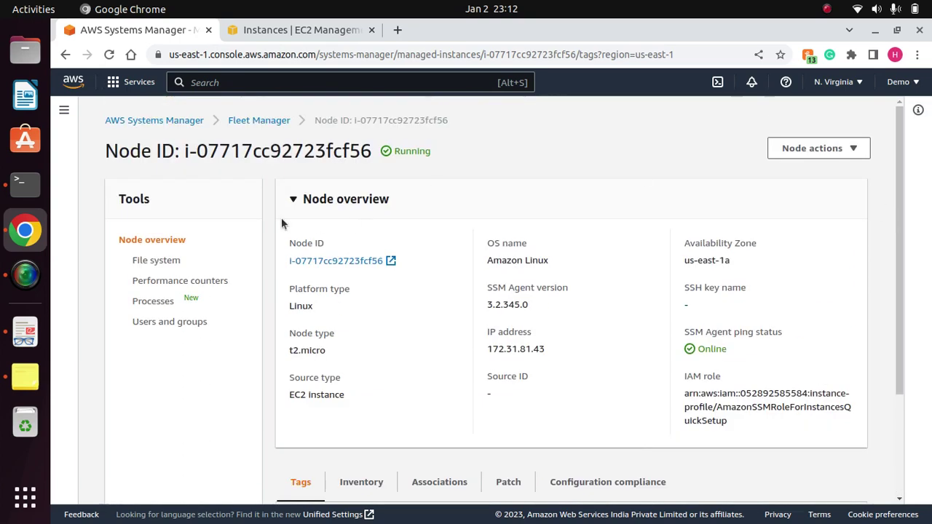
# Open Fleet Manager and look over the managed nodes list.
pyautogui.click(237, 121)
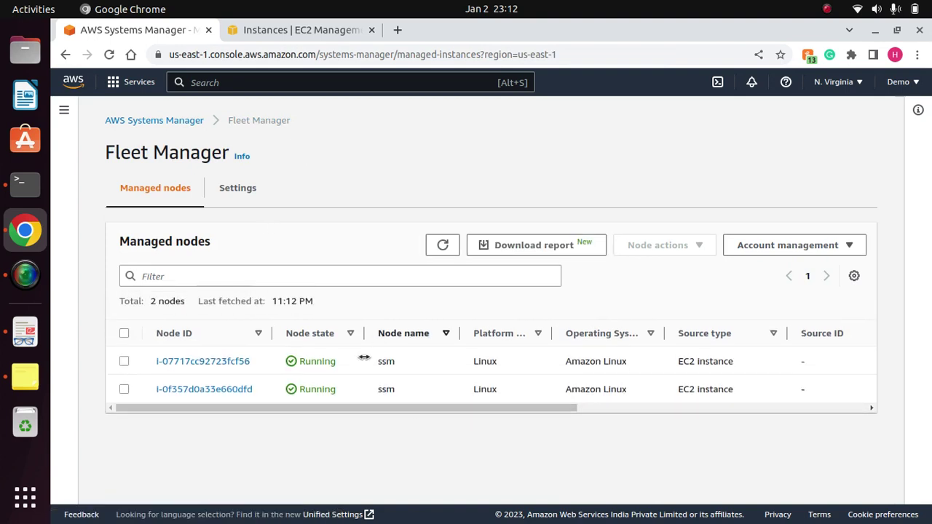
pyautogui.click(64, 110)
pyautogui.scroll(-5, 238, 294)
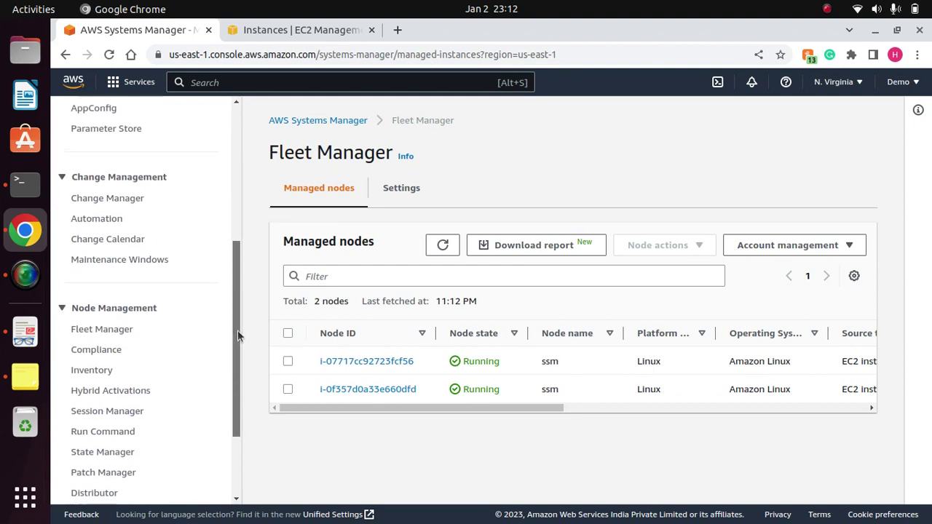
pyautogui.click(114, 316)
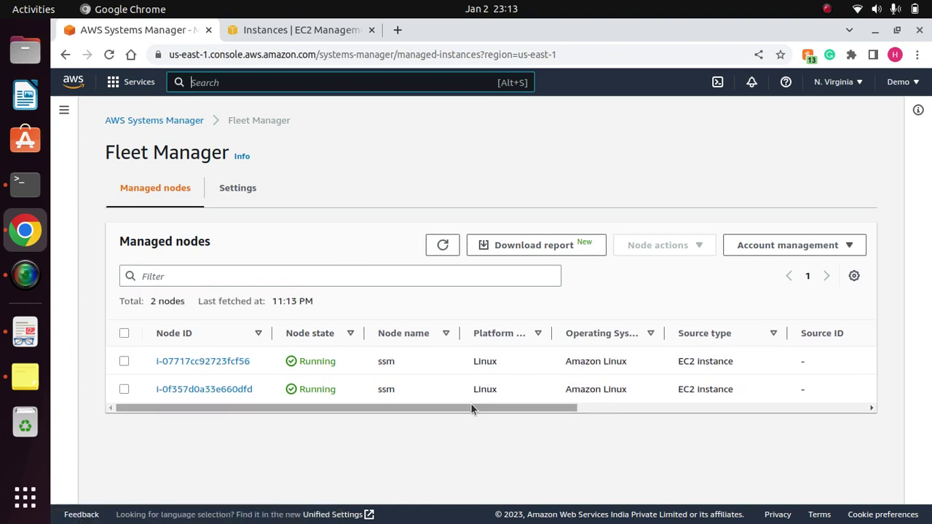
pyautogui.moveTo(472, 407); pyautogui.dragTo(399, 420)
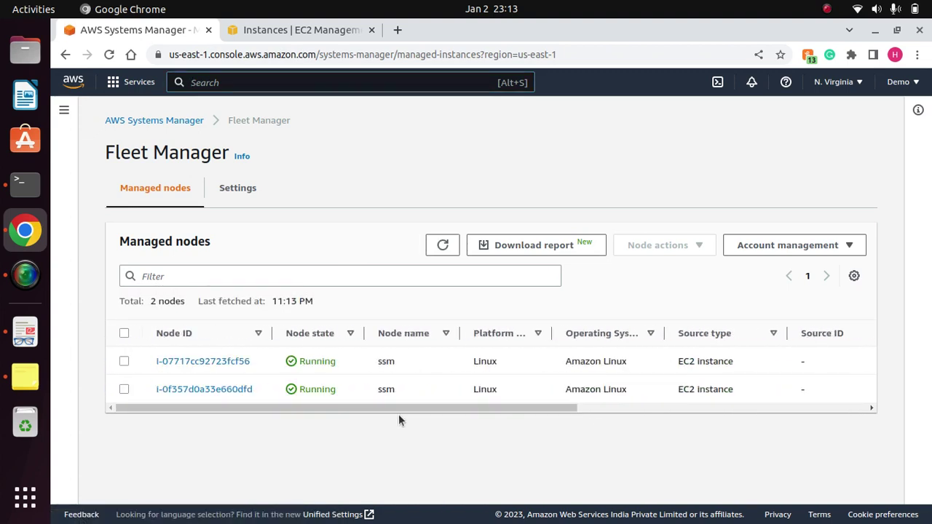
pyautogui.click(64, 110)
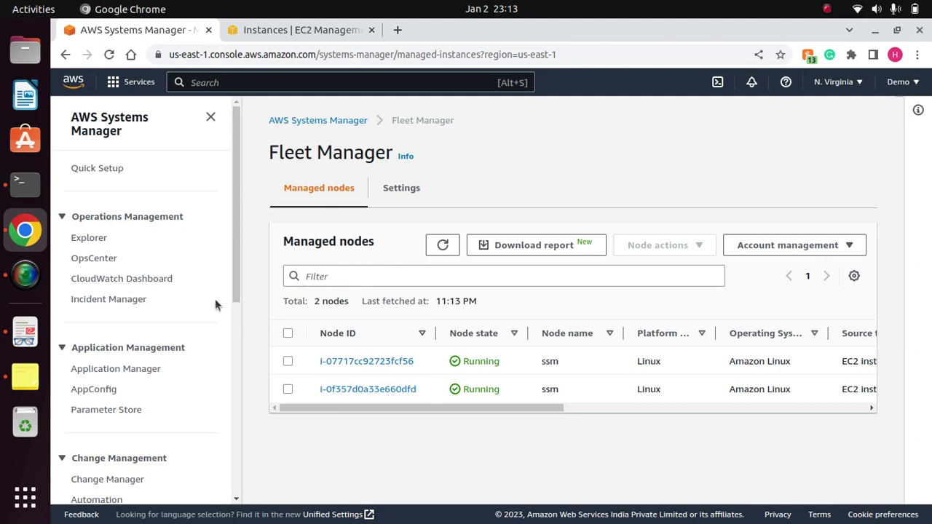
pyautogui.moveTo(234, 227); pyautogui.dragTo(239, 364)
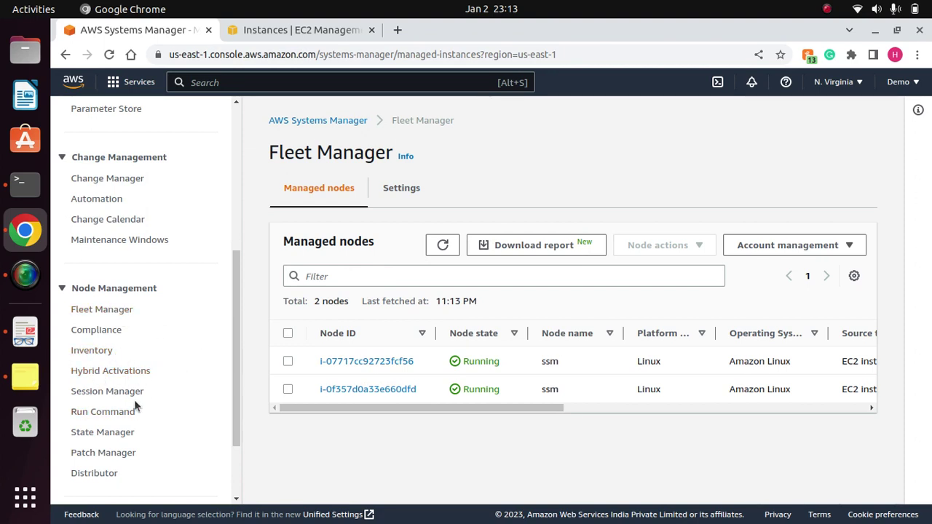
pyautogui.moveTo(239, 365); pyautogui.dragTo(260, 198)
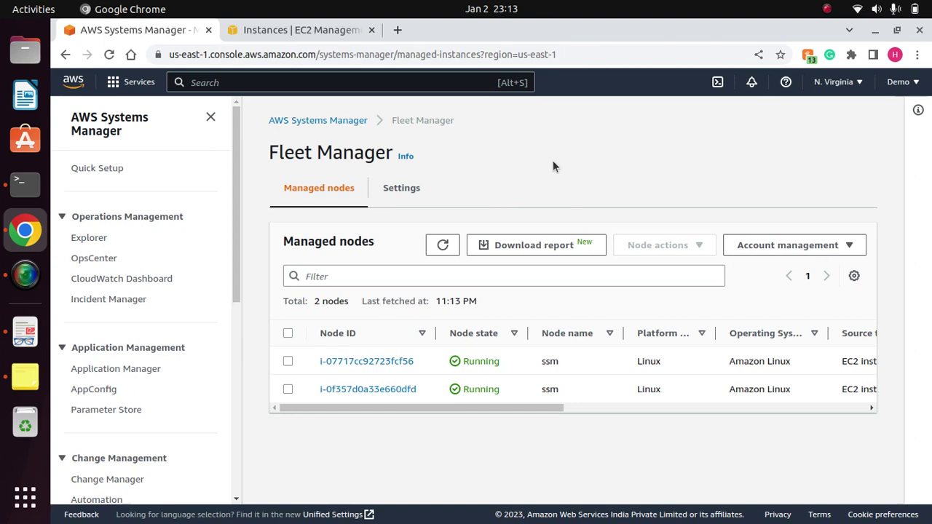
# Switch to the EC2 Instances page and begin launching a new instance named onprem.
pyautogui.click(315, 29)
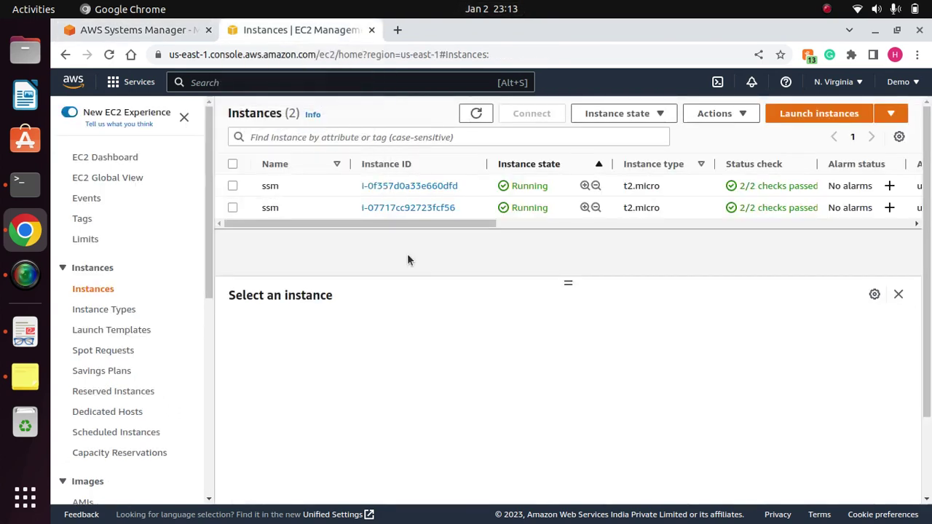
pyautogui.click(838, 115)
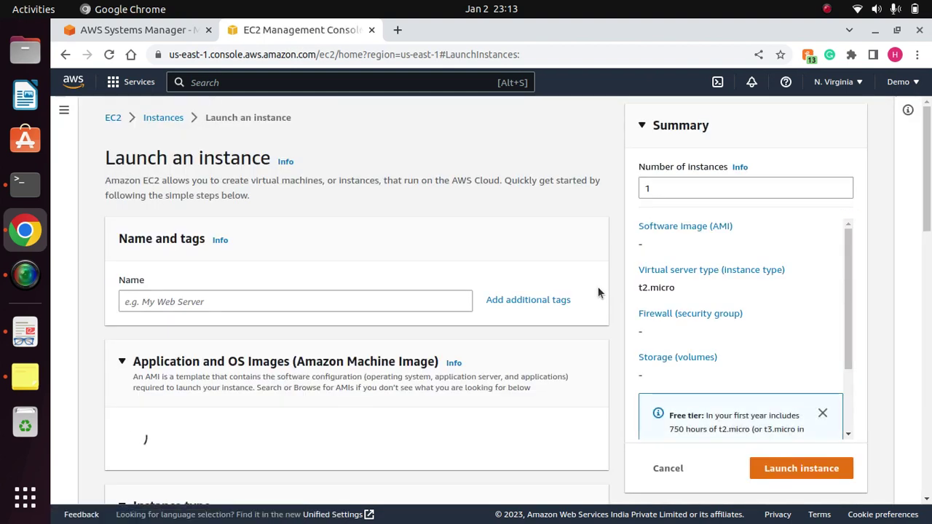
pyautogui.click(306, 300)
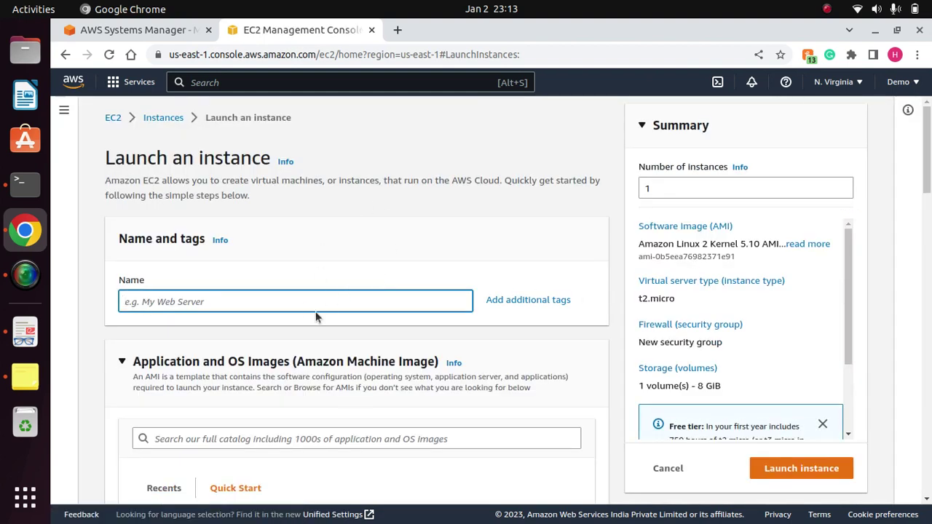
pyautogui.write('om')
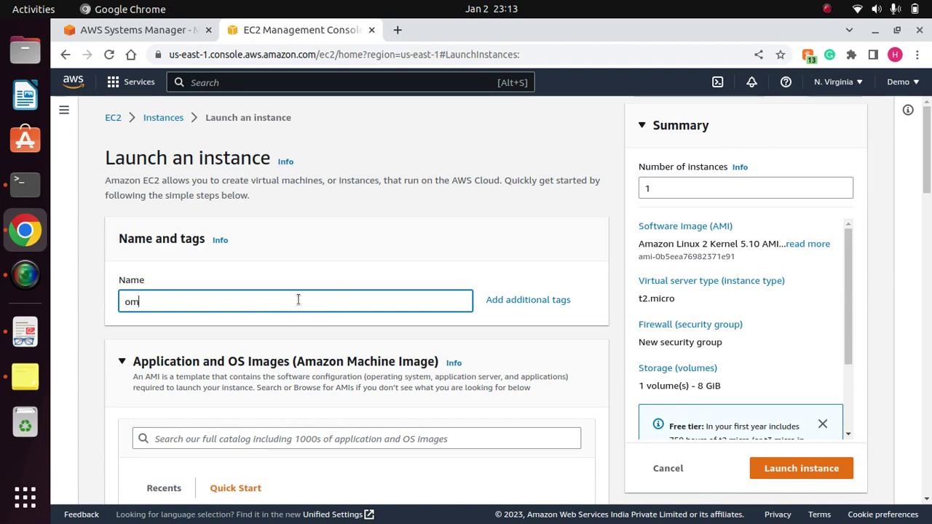
pyautogui.press('BackSpace')
pyautogui.write('nprem')
# Choose the Red Hat Enterprise Linux 9 (HVM) image and the Demo key pair for the new instance.
pyautogui.moveTo(928, 186); pyautogui.dragTo(928, 271)
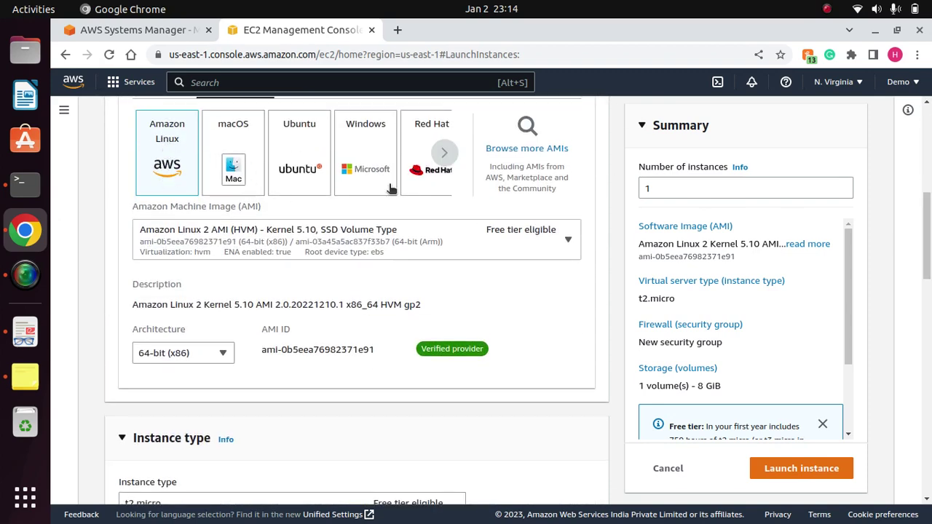
pyautogui.click(428, 144)
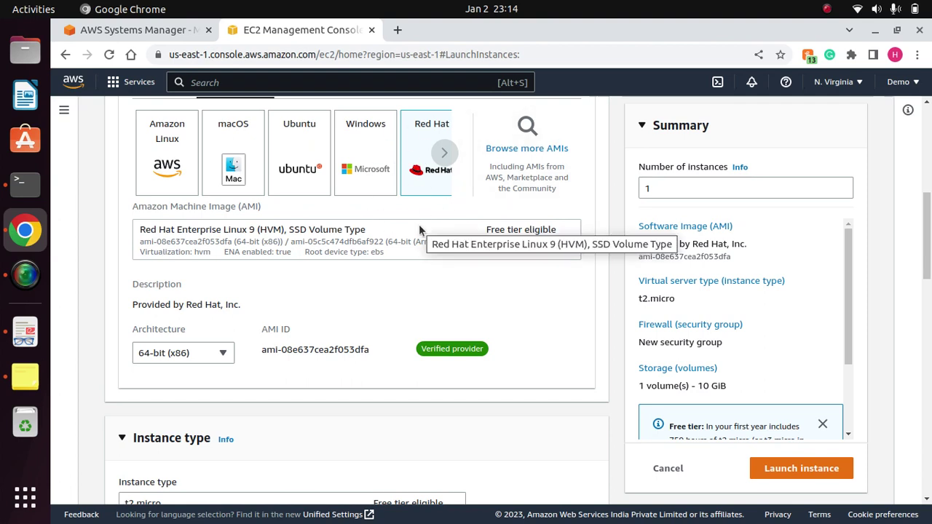
pyautogui.moveTo(927, 242); pyautogui.dragTo(928, 335)
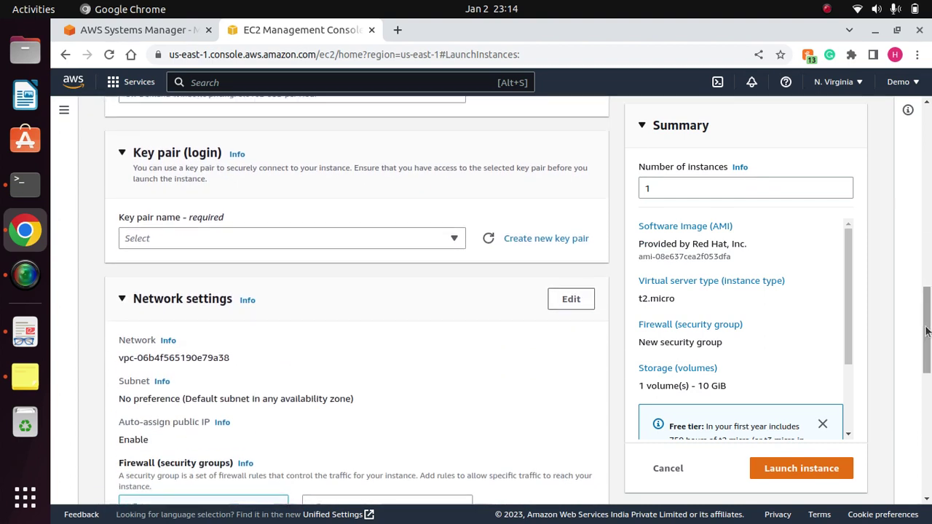
pyautogui.click(375, 245)
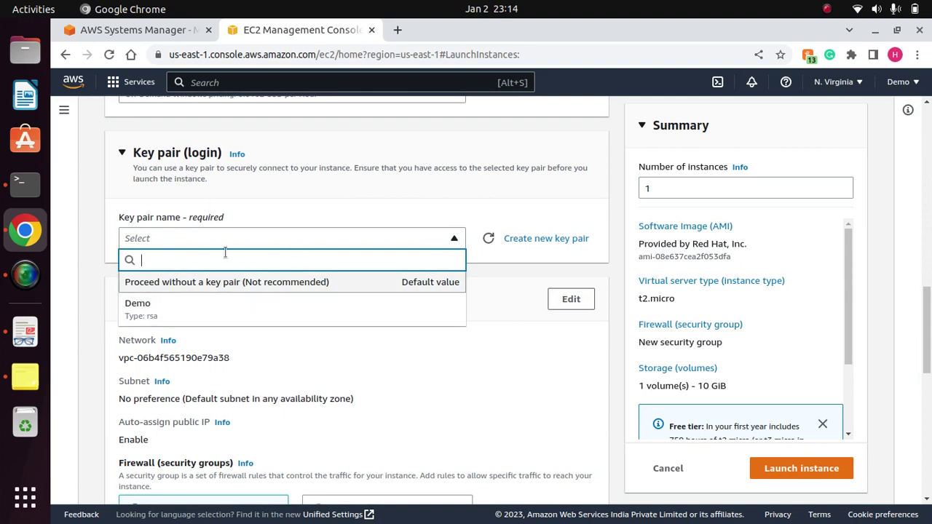
pyautogui.click(191, 313)
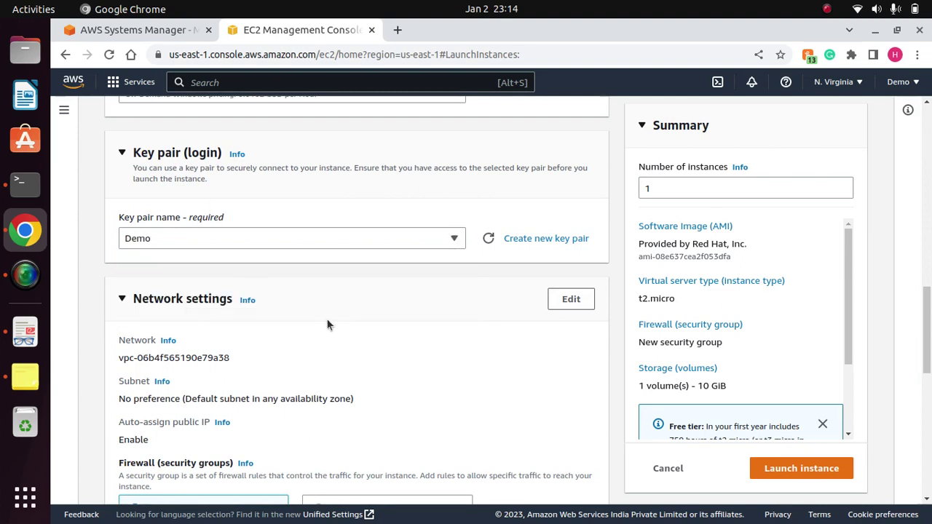
# Launch the onprem instance with the default network and storage settings, and return to the Instances list.
pyautogui.moveTo(928, 328); pyautogui.dragTo(927, 451)
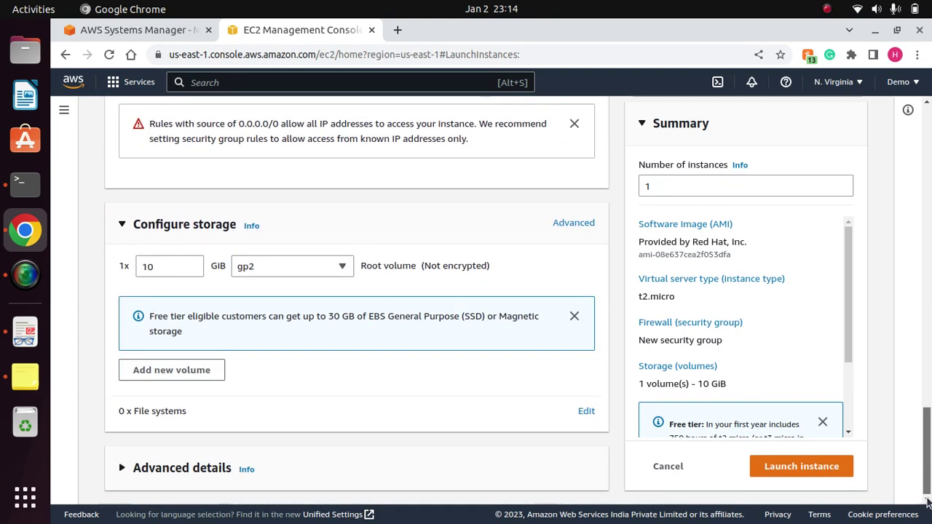
pyautogui.click(847, 470)
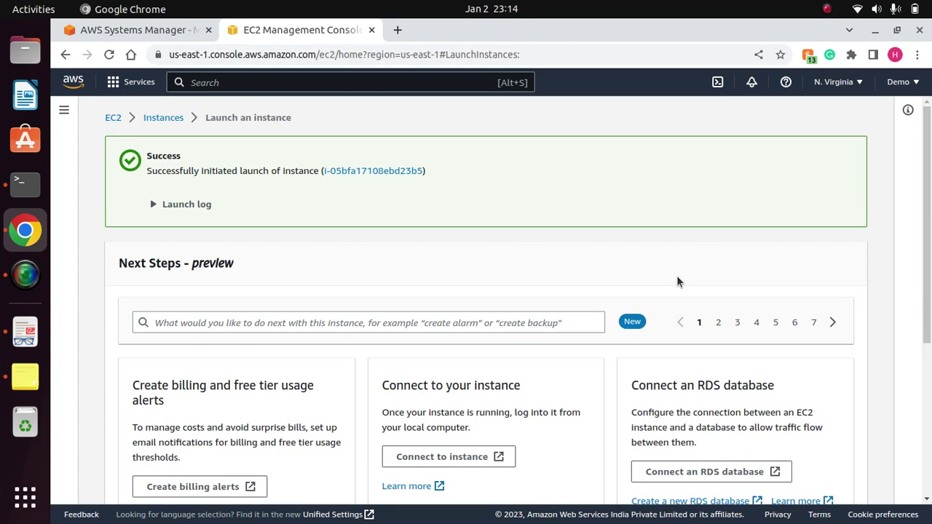
pyautogui.click(163, 117)
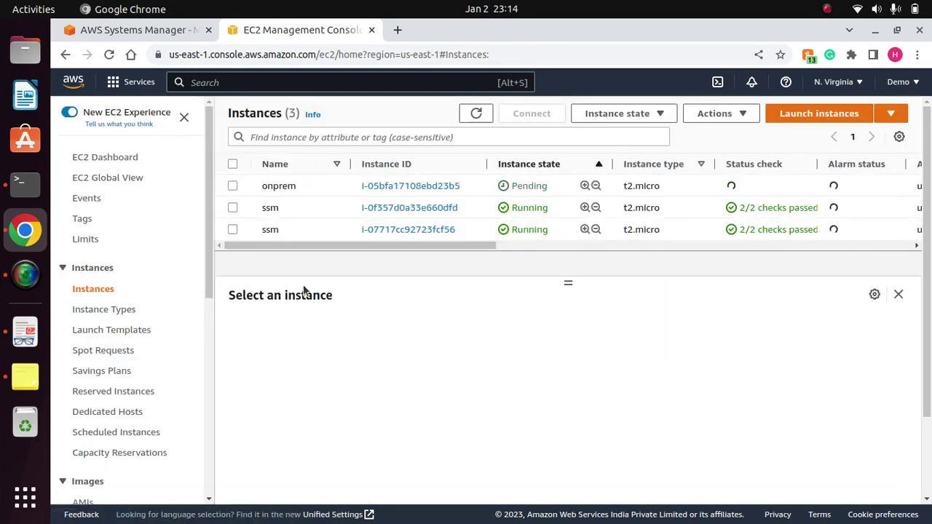
# Refresh the Instances list and check the onprem instance's state and details.
pyautogui.click(476, 113)
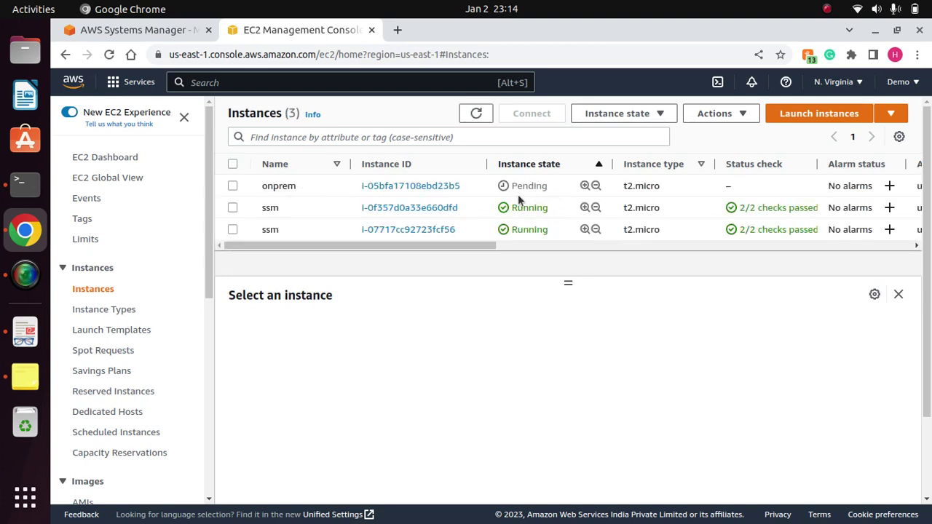
pyautogui.click(232, 188)
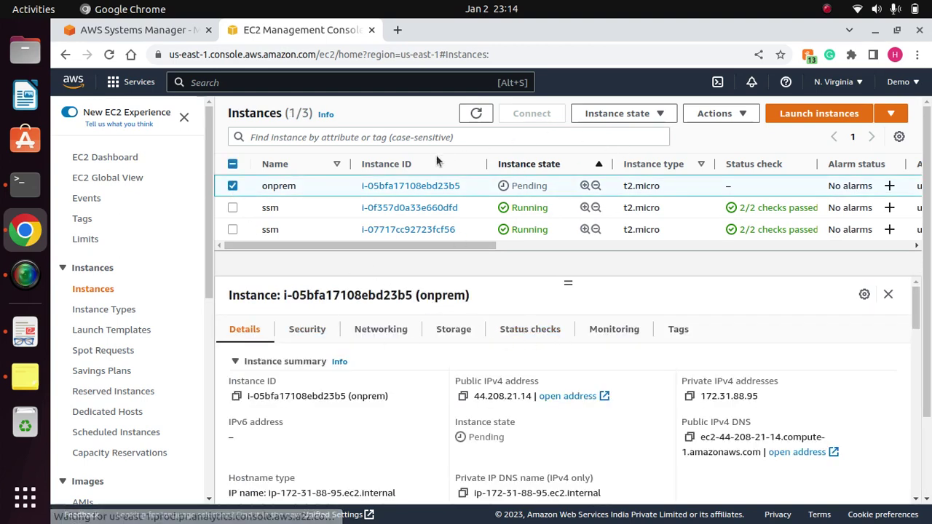
pyautogui.click(476, 114)
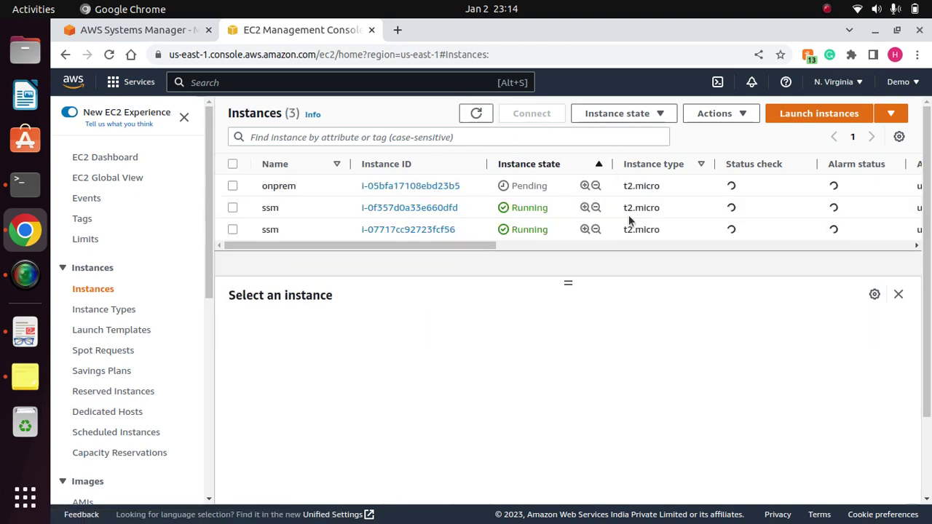
# Refresh the Instances list repeatedly to check the state of the onprem instance.
pyautogui.click(476, 114)
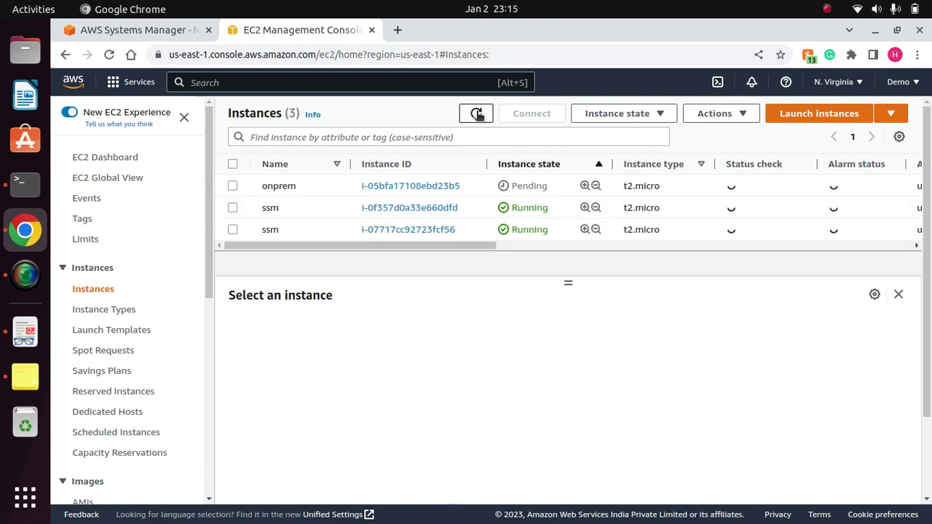
pyautogui.doubleClick(476, 113)
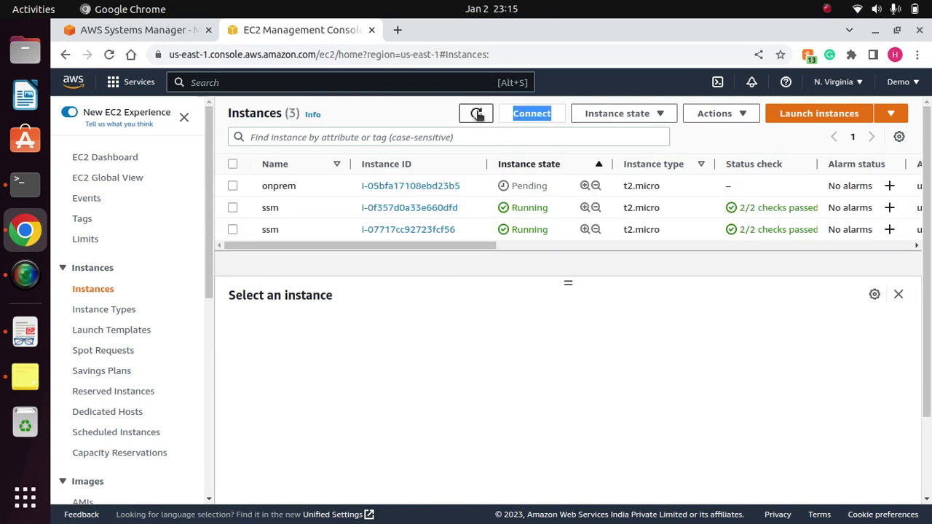
pyautogui.click(476, 114)
pyautogui.click(477, 114)
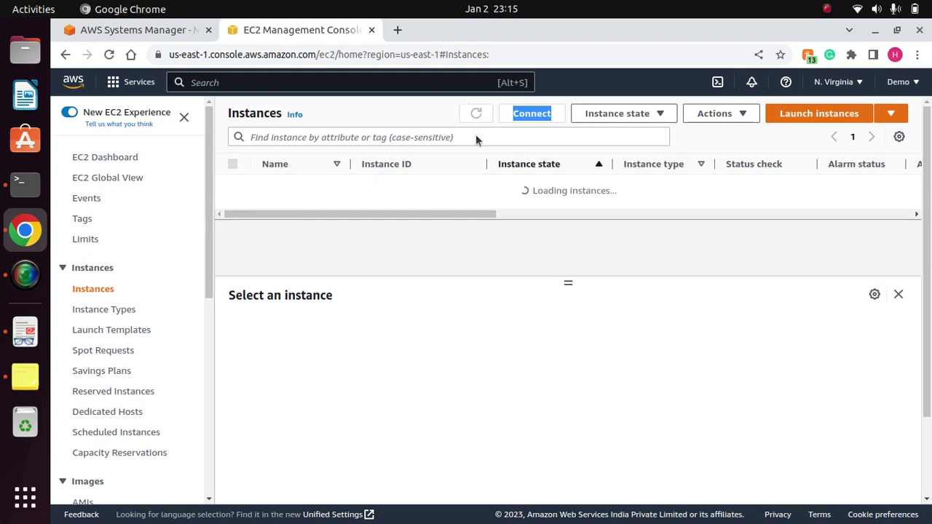
pyautogui.click(476, 113)
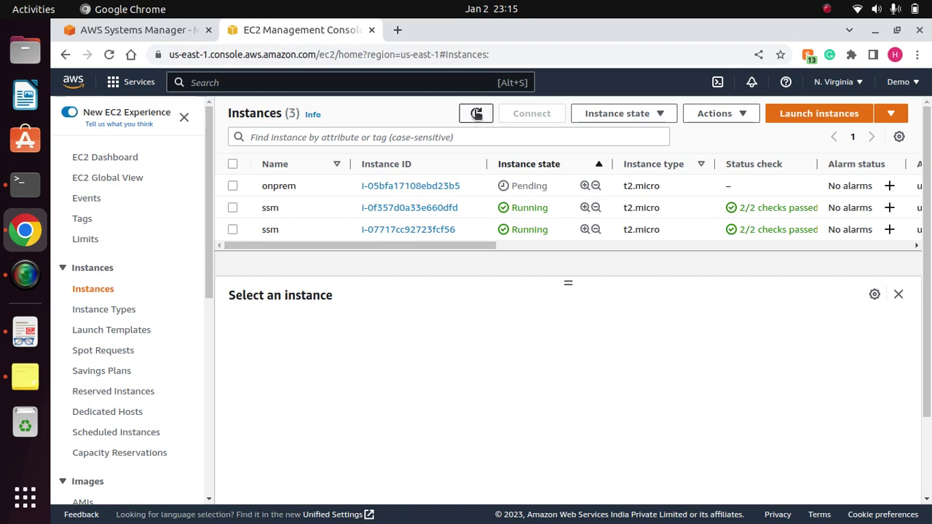
pyautogui.click(476, 113)
pyautogui.click(476, 113)
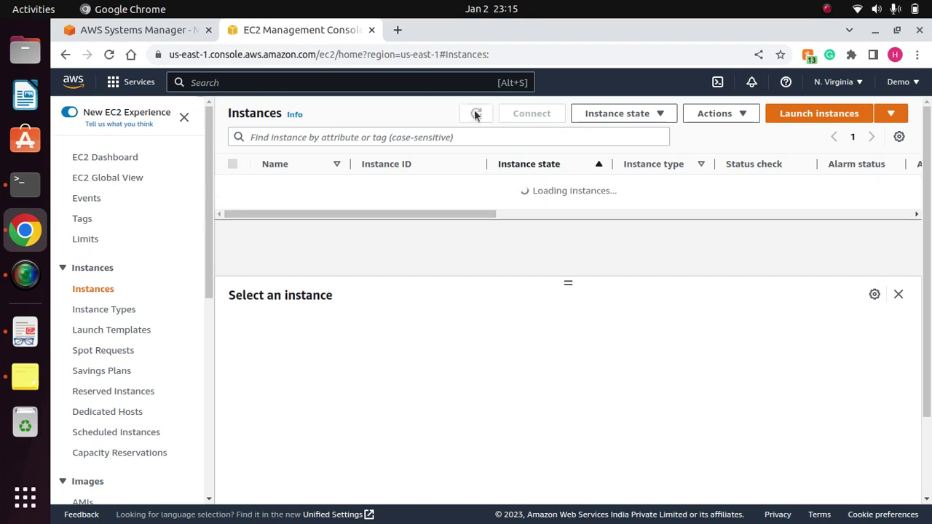
pyautogui.click(476, 114)
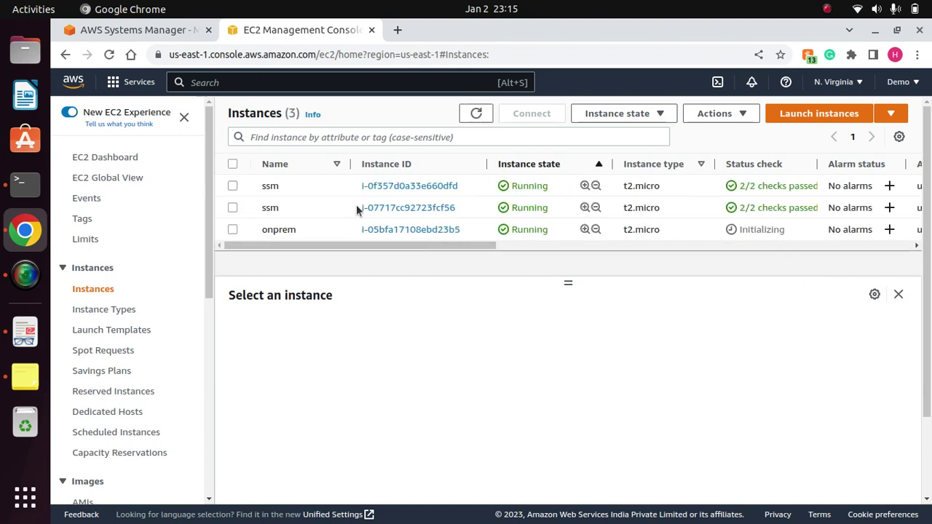
# Open the connection options for the onprem instance and copy its example SSH command.
pyautogui.click(233, 229)
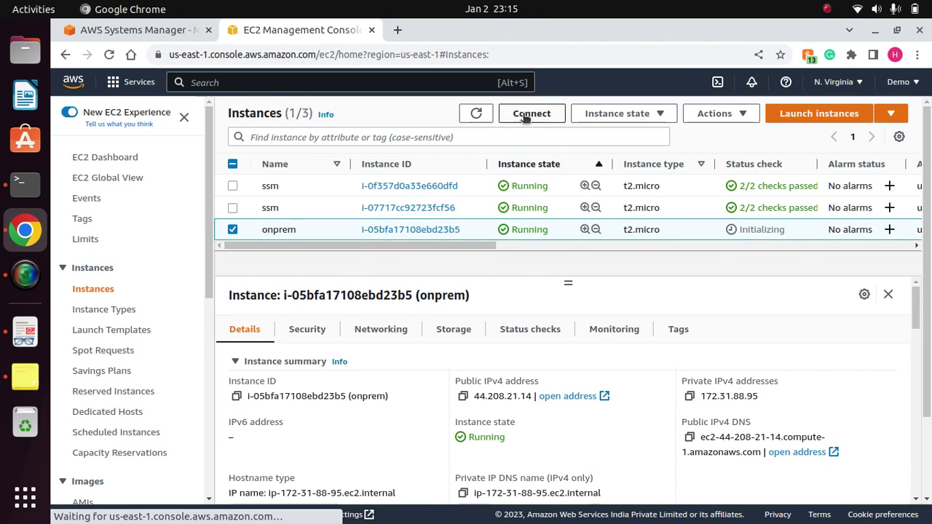
pyautogui.click(524, 117)
pyautogui.scroll(-2, 715, 310)
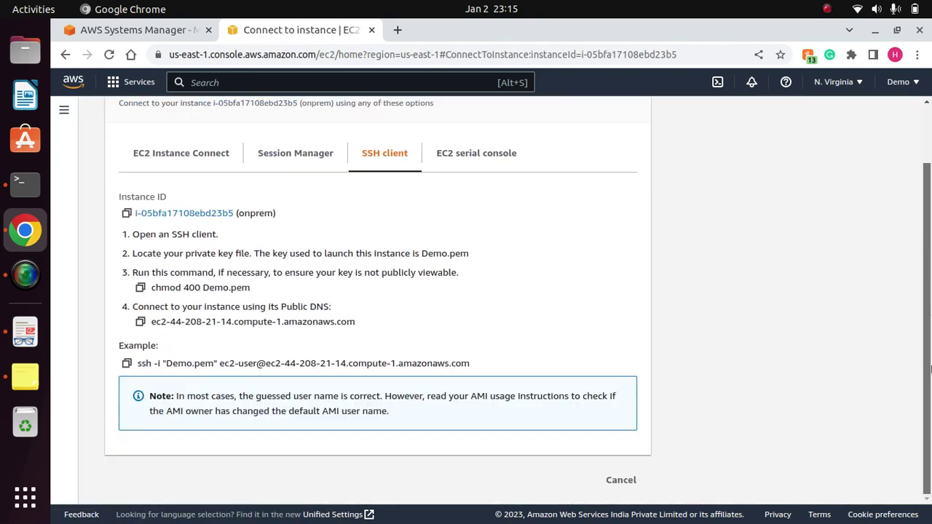
pyautogui.click(126, 363)
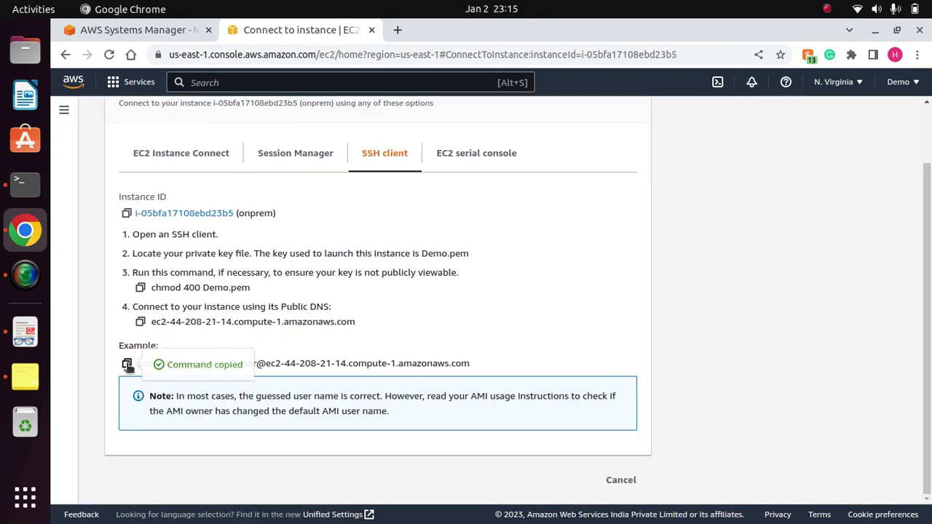
# Switch to Terminal, connect to the onprem instance with the copied SSH command, accept its host key, and clear the screen.
pyautogui.click(24, 183)
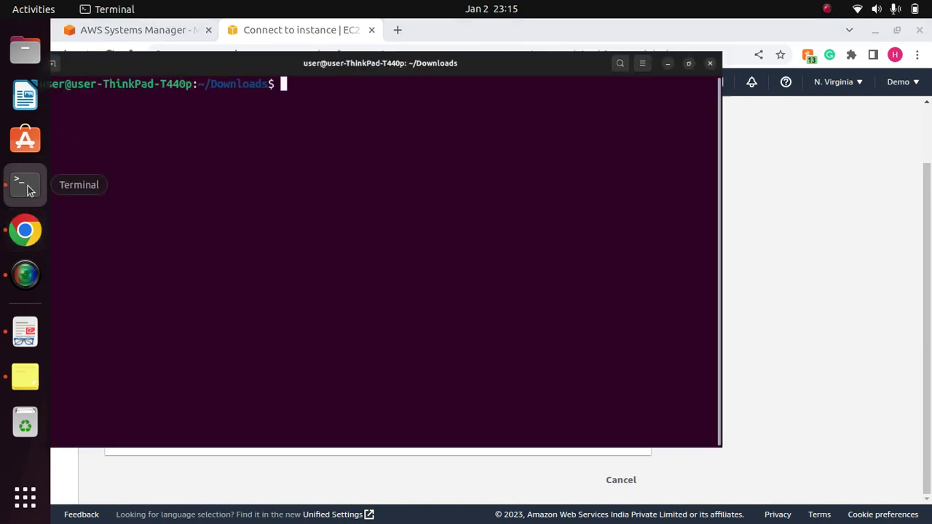
pyautogui.rightClick(458, 127)
pyautogui.click(514, 179)
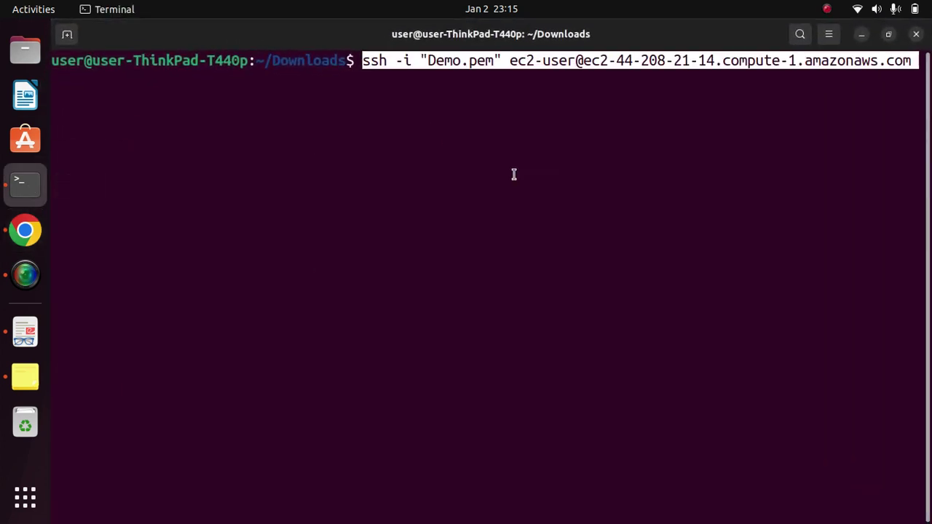
pyautogui.press('Return')
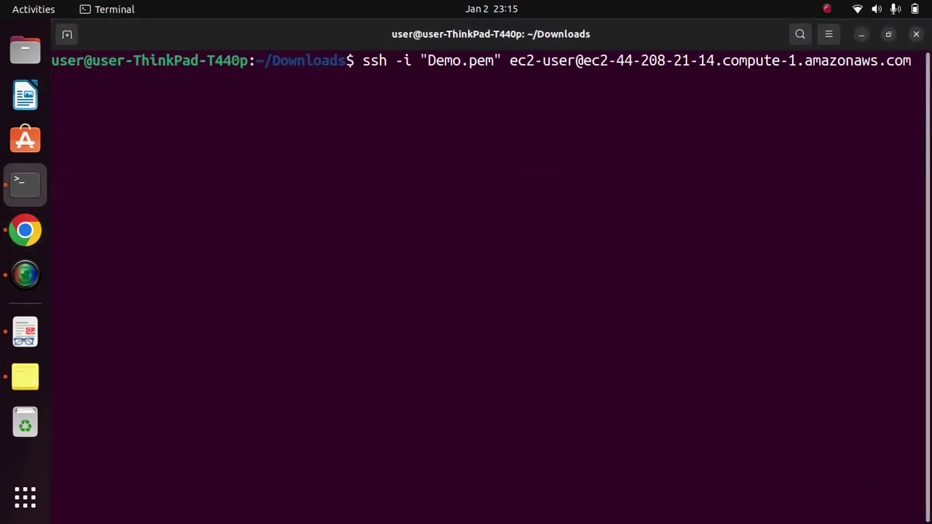
pyautogui.write('yes')
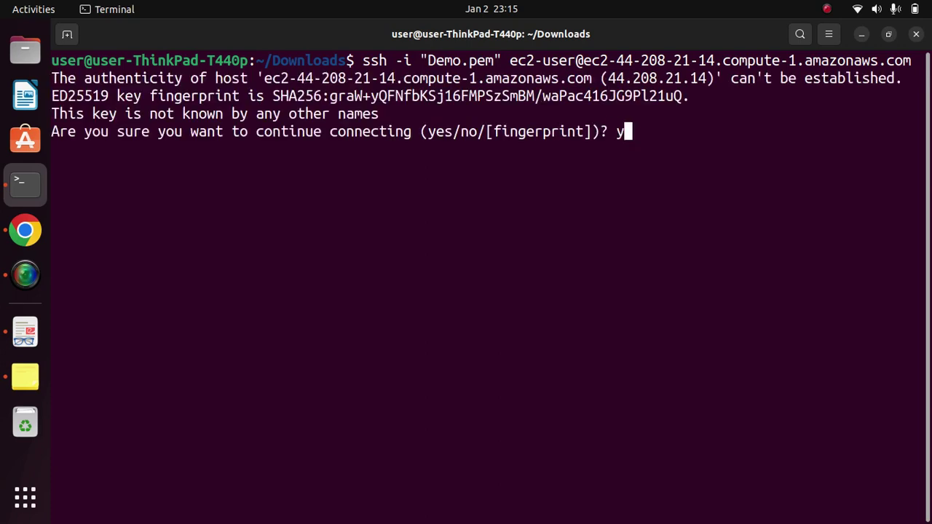
pyautogui.press('Return')
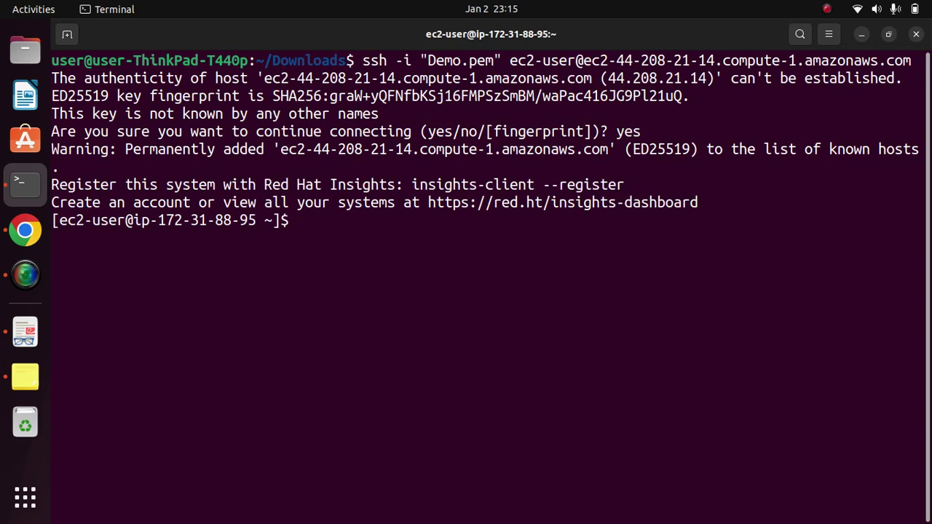
pyautogui.write('clear')
pyautogui.press('Return')
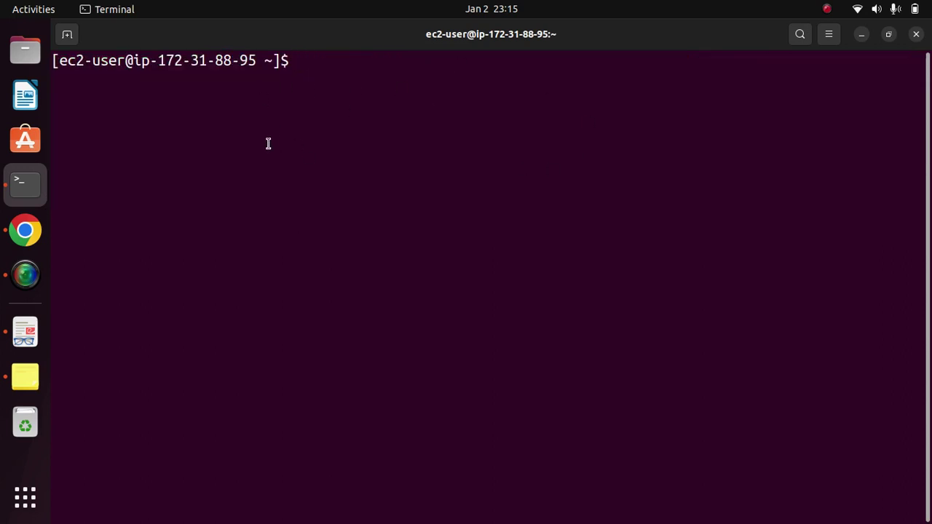
pyautogui.click(27, 231)
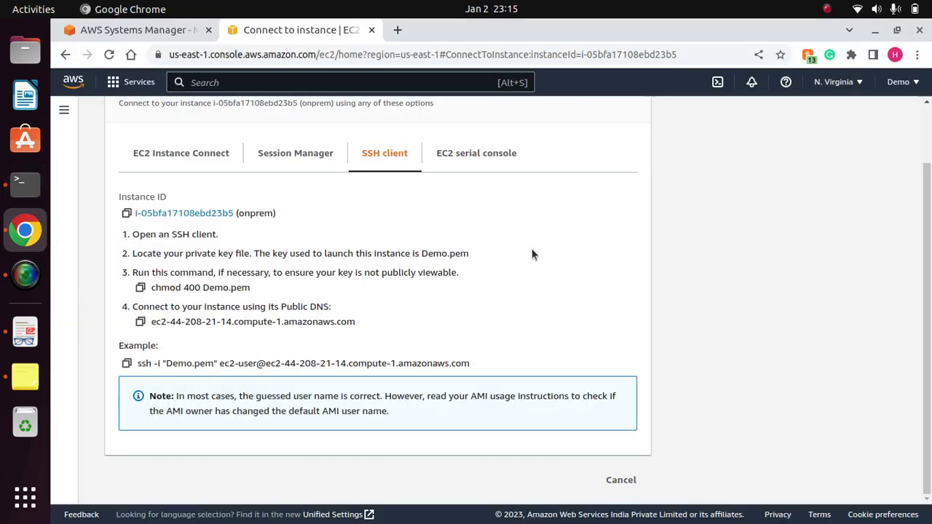
pyautogui.scroll(3, 532, 255)
pyautogui.click(25, 184)
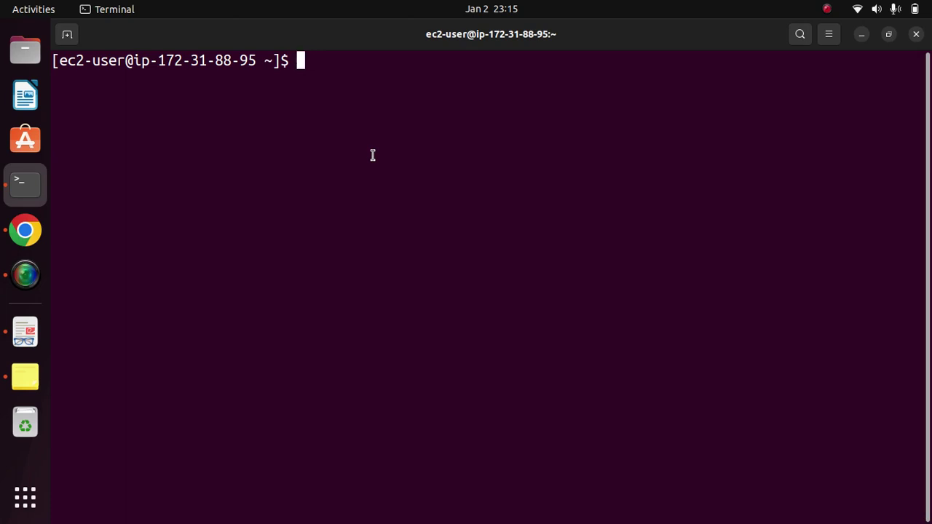
pyautogui.write('sudo su')
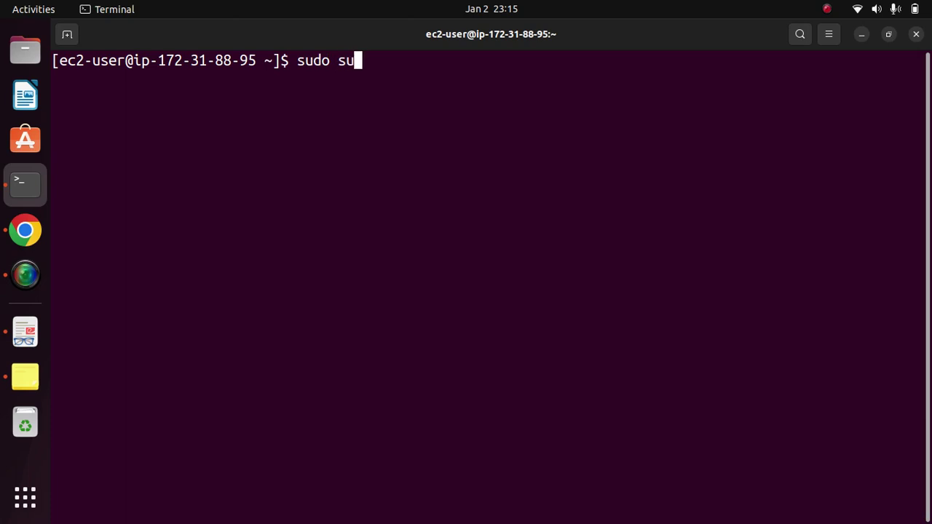
pyautogui.press('Return')
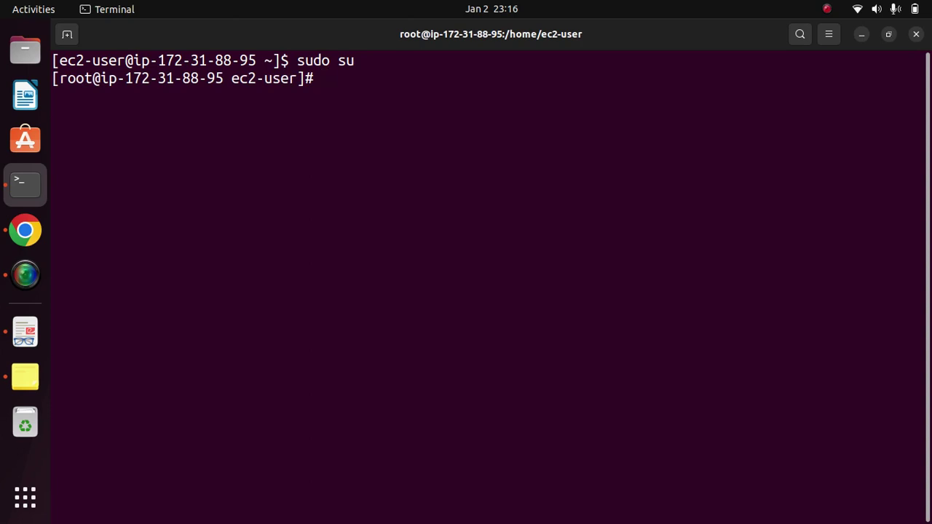
pyautogui.write('exit')
pyautogui.press('Return')
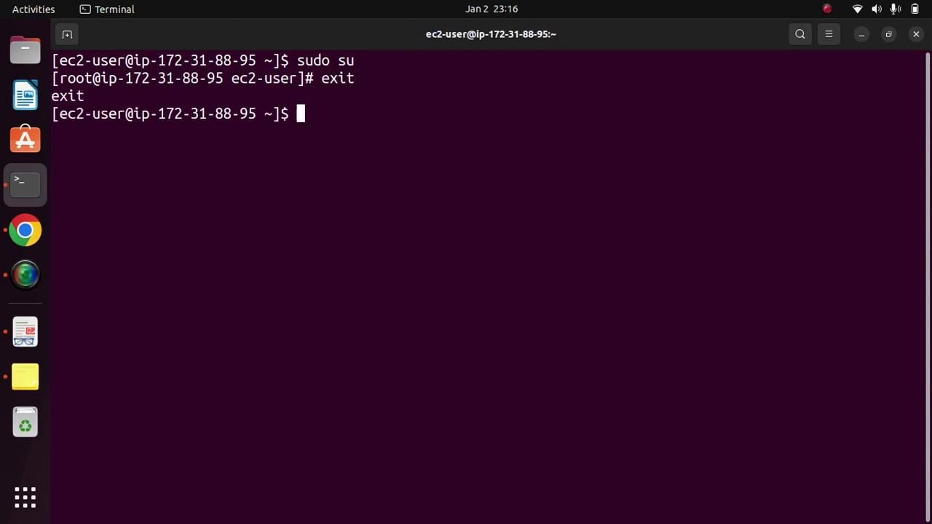
pyautogui.write('clear')
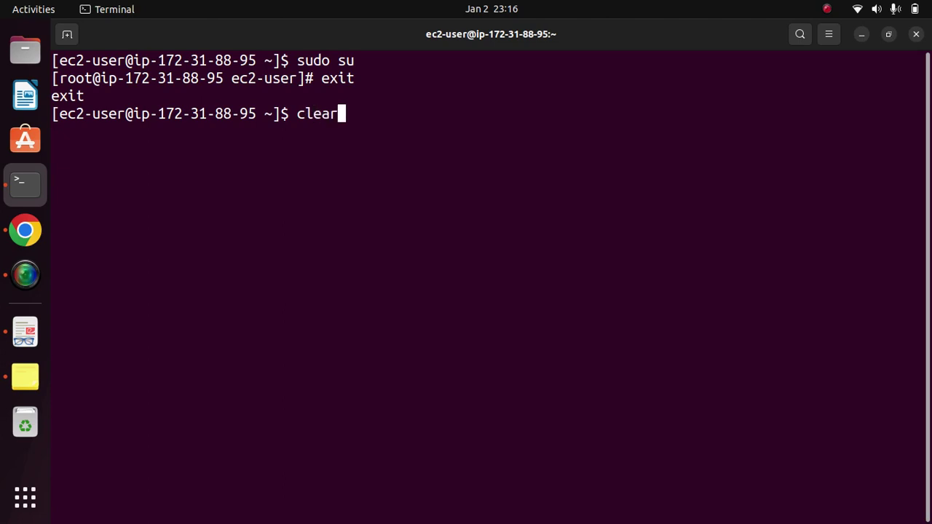
pyautogui.press('Return')
# Try to query the SSM agent service by running sudo systemctl amazon-ssm-agent.
pyautogui.write('su')
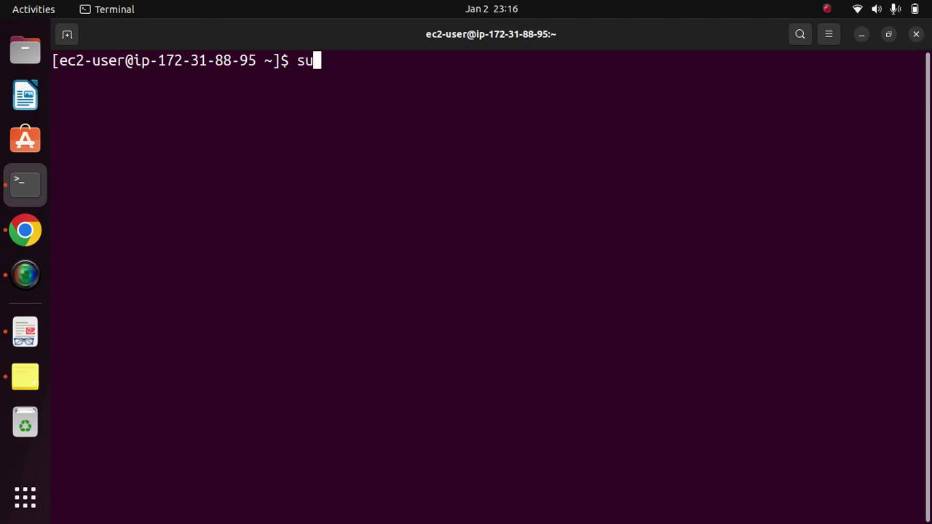
pyautogui.write('do syst')
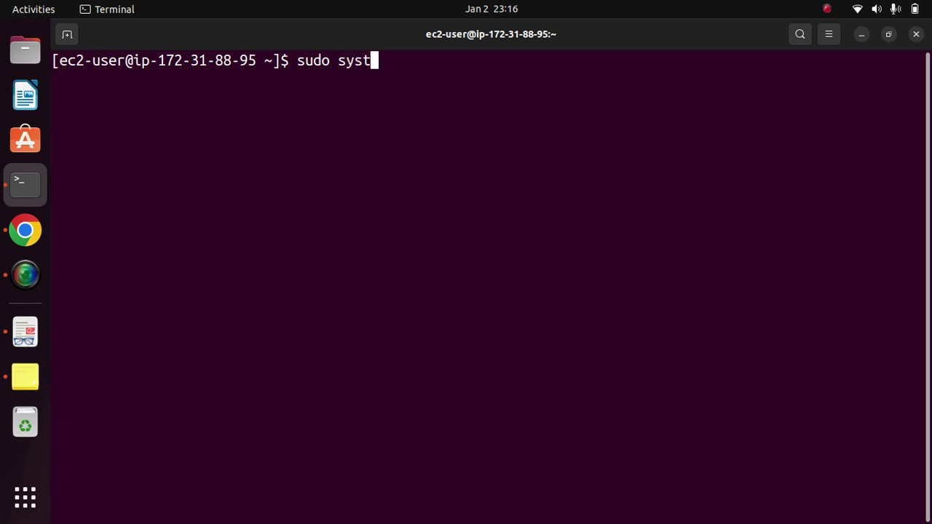
pyautogui.write('emctl ')
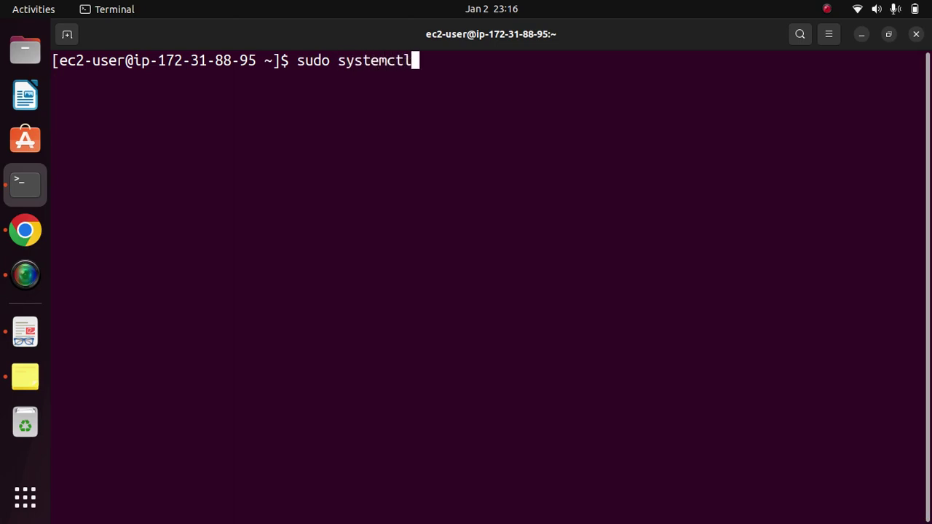
pyautogui.write('amazon')
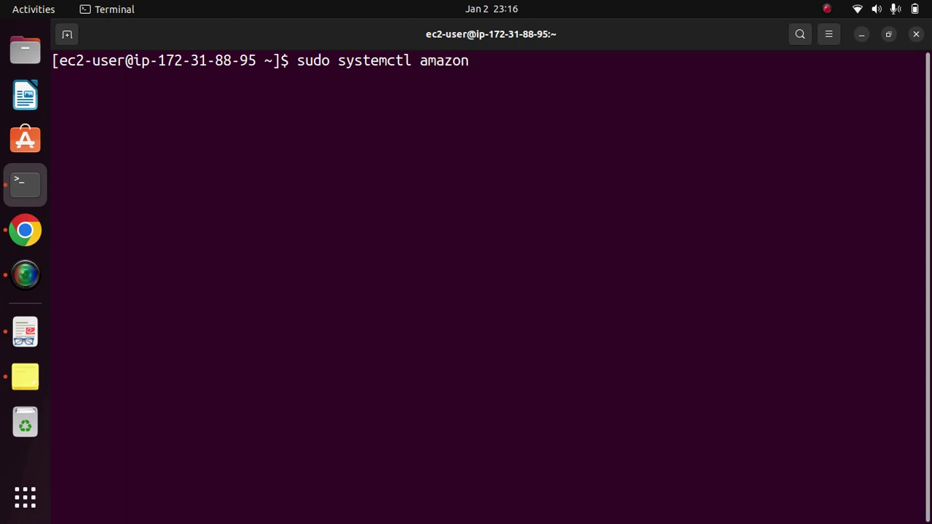
pyautogui.write('-ssm-agent')
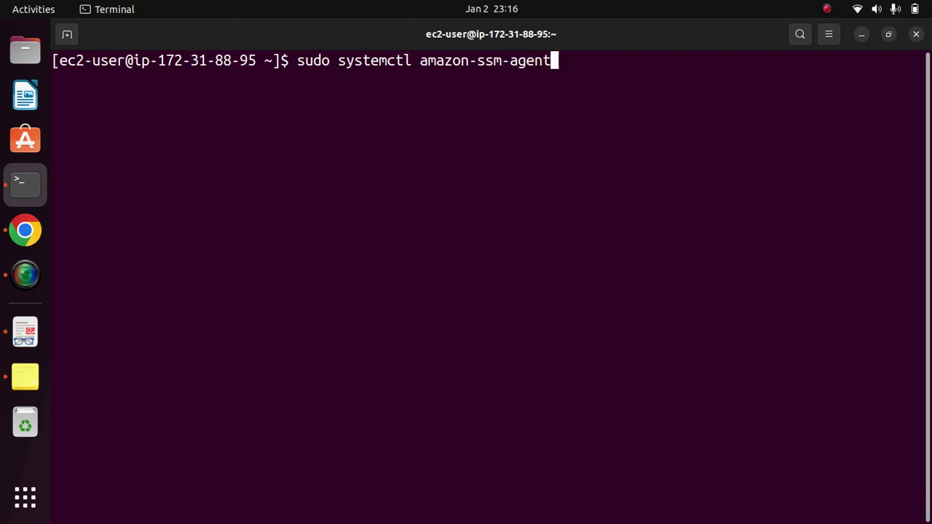
pyautogui.press('Return')
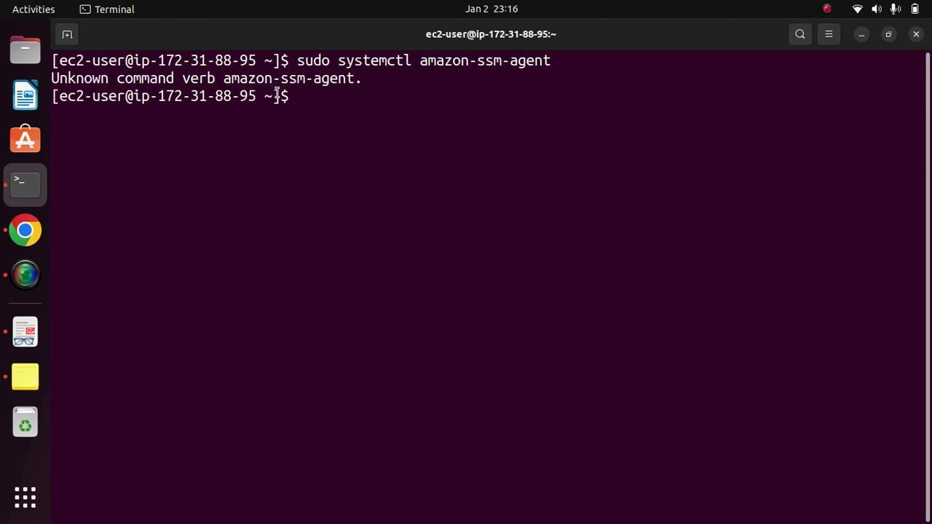
# Correct the previous command to sudo systemctl status amazon-ssm-agent and run it to check the agent service.
pyautogui.press('Up')
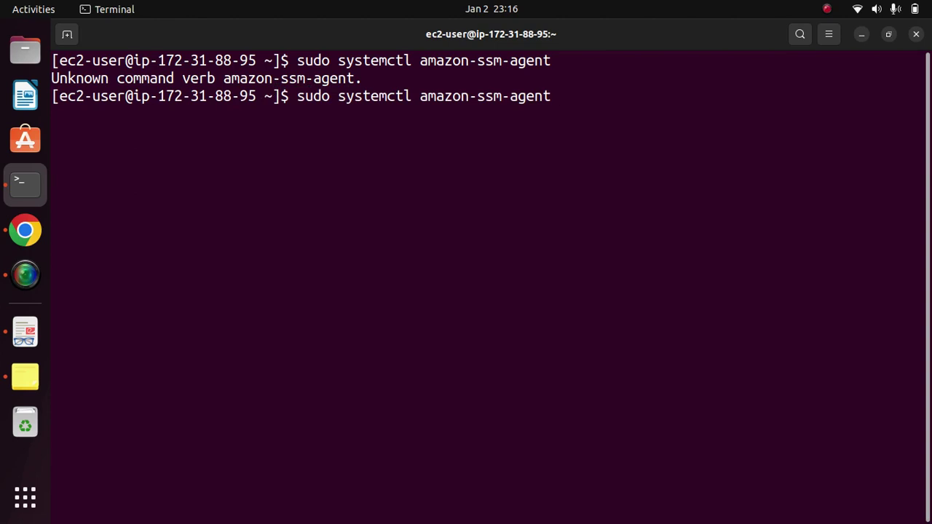
pyautogui.press('Left')
pyautogui.press('Left')
pyautogui.press('Left')
pyautogui.press('Left')
pyautogui.press('Left')
pyautogui.press('Left')
pyautogui.press('Left')
pyautogui.press('Left')
pyautogui.press('Left')
pyautogui.press('Left')
pyautogui.press('Left')
pyautogui.press('Left')
pyautogui.press('Left')
pyautogui.press('Left')
pyautogui.press('Left')
pyautogui.press('Left')
pyautogui.press('Left')
pyautogui.write('stat')
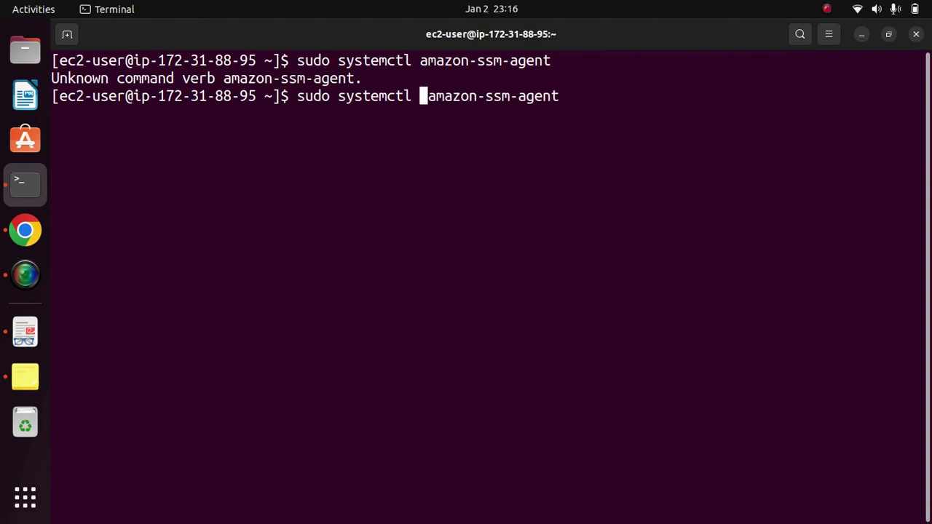
pyautogui.write('us')
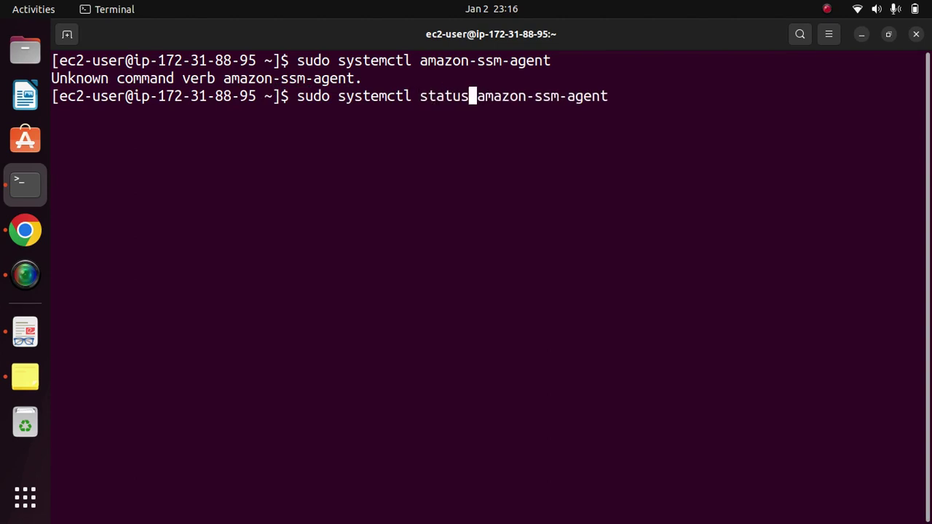
pyautogui.press('Return')
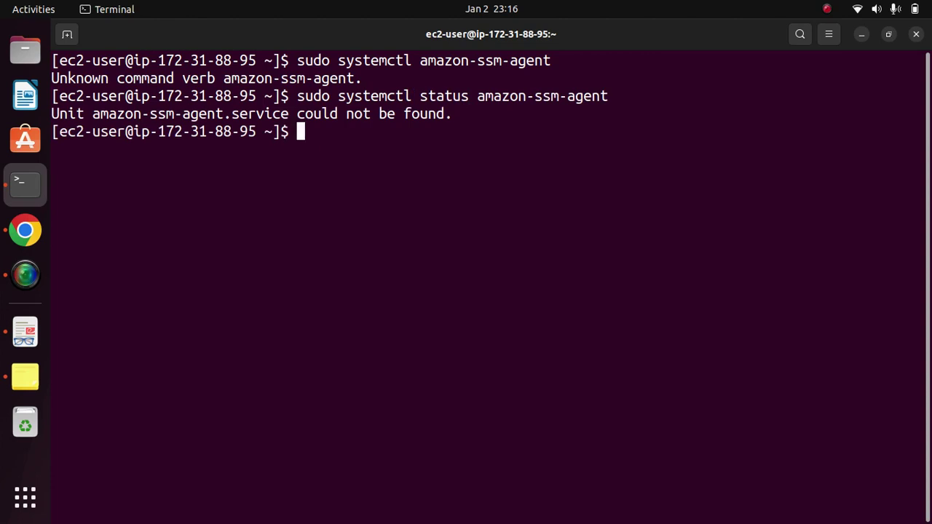
# Highlight the output of the amazon-ssm-agent status check for reading, and clear the terminal screen.
pyautogui.moveTo(290, 115); pyautogui.dragTo(93, 115)
pyautogui.moveTo(453, 114); pyautogui.dragTo(84, 114)
pyautogui.click(525, 155)
pyautogui.write('clear')
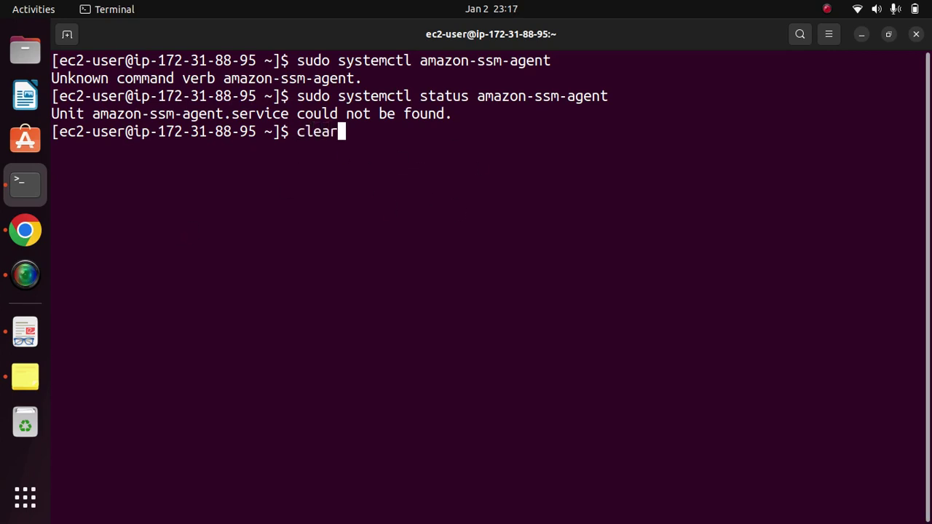
pyautogui.press('Return')
# Switch to Notes and review the script commands for installing, registering and starting the SSM agent.
pyautogui.click(26, 382)
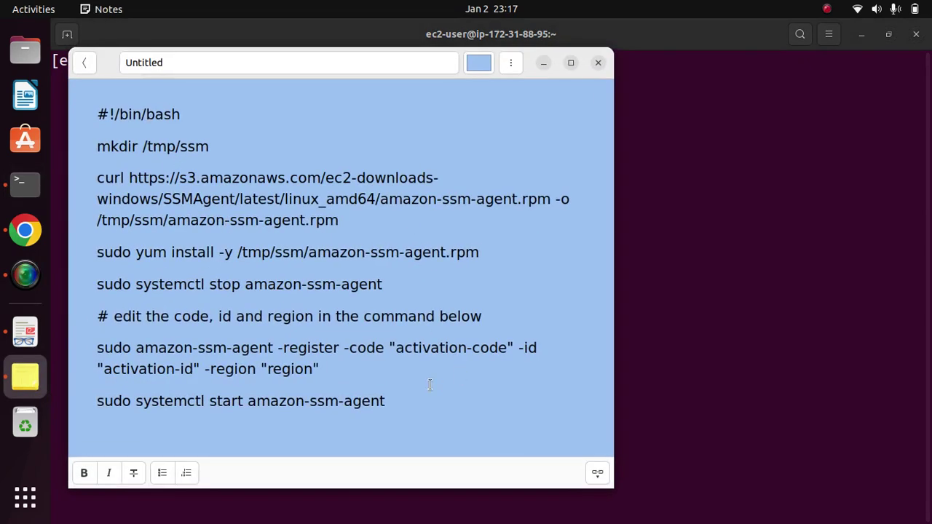
pyautogui.moveTo(413, 404); pyautogui.dragTo(100, 145)
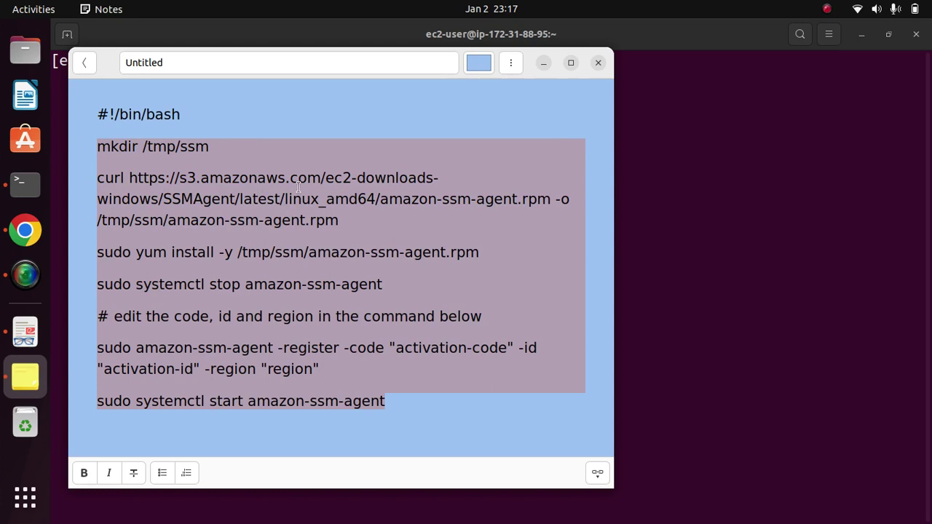
pyautogui.click(371, 144)
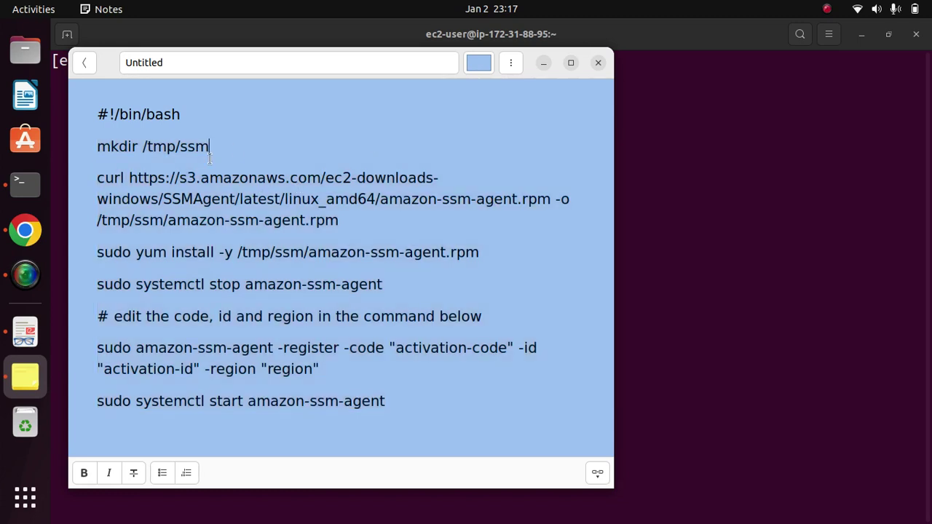
# Copy the mkdir /tmp/ssm command from Notes and paste it at the Terminal prompt of the EC2 instance.
pyautogui.moveTo(209, 151); pyautogui.dragTo(89, 144)
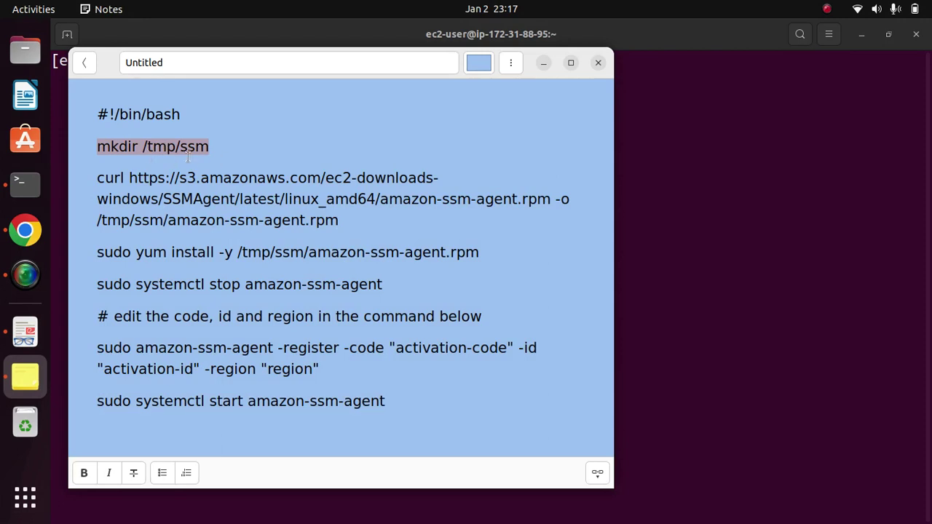
pyautogui.click(544, 62)
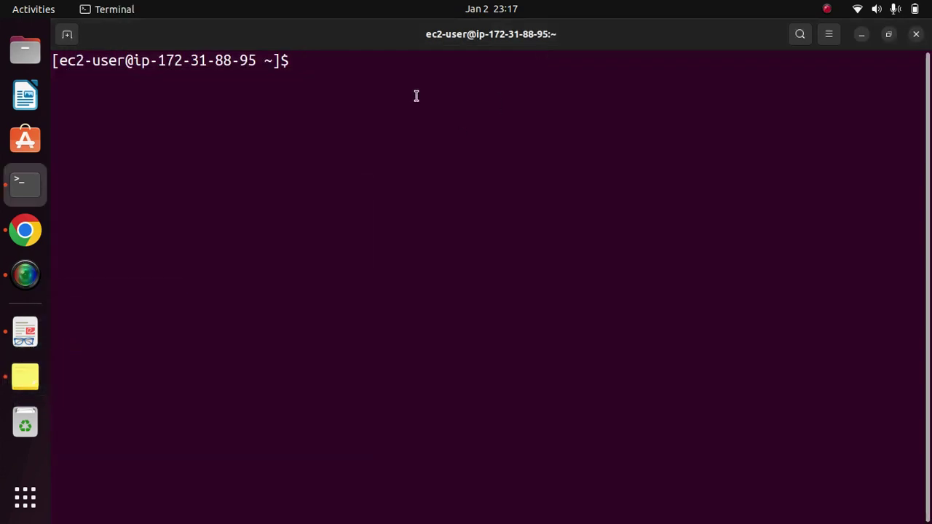
pyautogui.rightClick(368, 88)
pyautogui.click(407, 135)
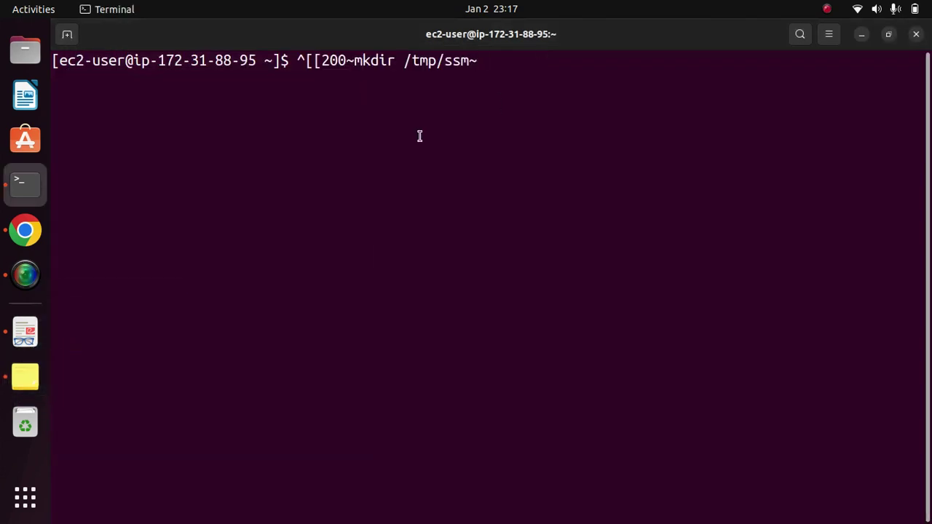
# Remove the stray paste characters around the command and run mkdir /tmp/ssm.
pyautogui.press('BackSpace')
pyautogui.press('Left')
pyautogui.press('Left')
pyautogui.press('Left')
pyautogui.press('Left')
pyautogui.press('Left')
pyautogui.press('Left')
pyautogui.press('Left')
pyautogui.press('Left')
pyautogui.press('Left')
pyautogui.press('Left')
pyautogui.press('Left')
pyautogui.press('Left')
pyautogui.press('Left')
pyautogui.press('Left')
pyautogui.press('Left')
pyautogui.press('Right')
pyautogui.press('BackSpace')
pyautogui.press('BackSpace')
pyautogui.press('BackSpace')
pyautogui.press('BackSpace')
pyautogui.press('BackSpace')
pyautogui.press('BackSpace')
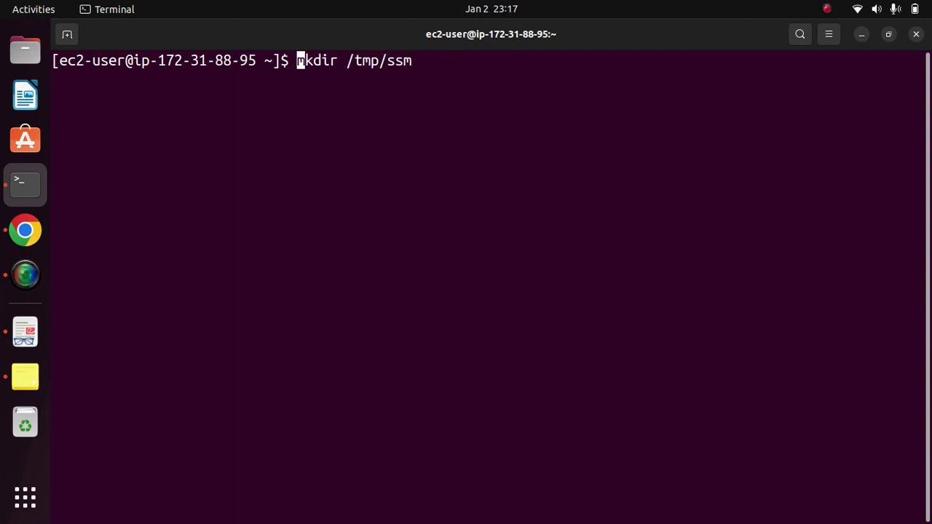
pyautogui.press('Return')
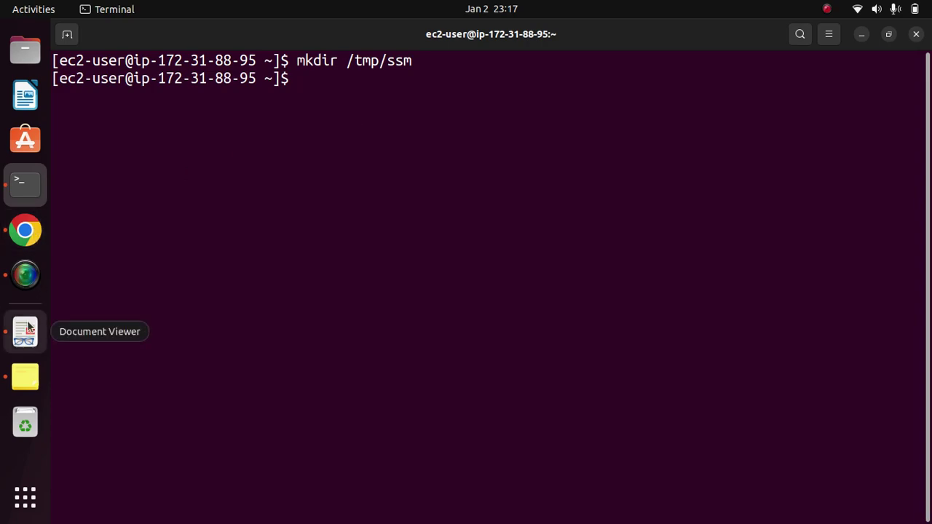
# Copy the curl command from Notes and run it in Terminal to download the agent package to /tmp/ssm/amazon-ssm-agent.rpm.
pyautogui.click(25, 377)
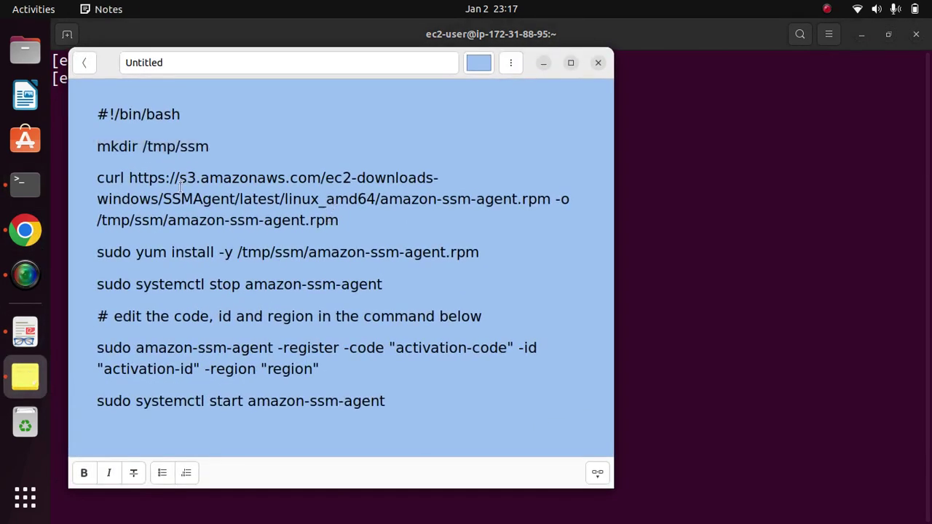
pyautogui.moveTo(129, 177); pyautogui.dragTo(548, 203)
pyautogui.click(135, 182)
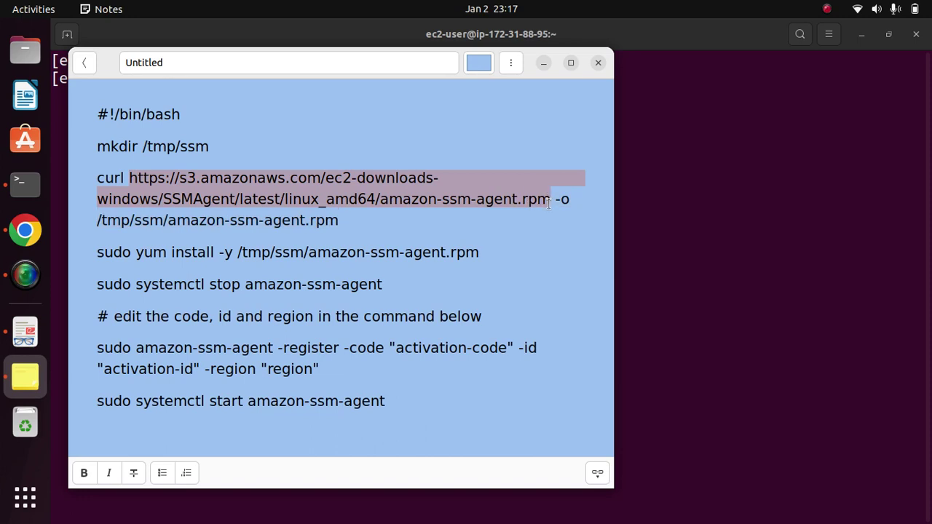
pyautogui.click(567, 213)
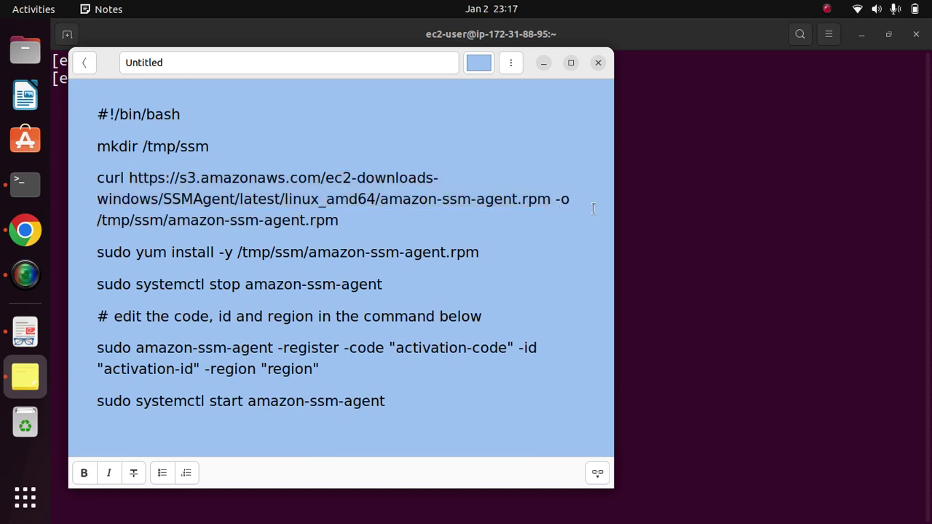
pyautogui.moveTo(97, 220); pyautogui.dragTo(154, 225)
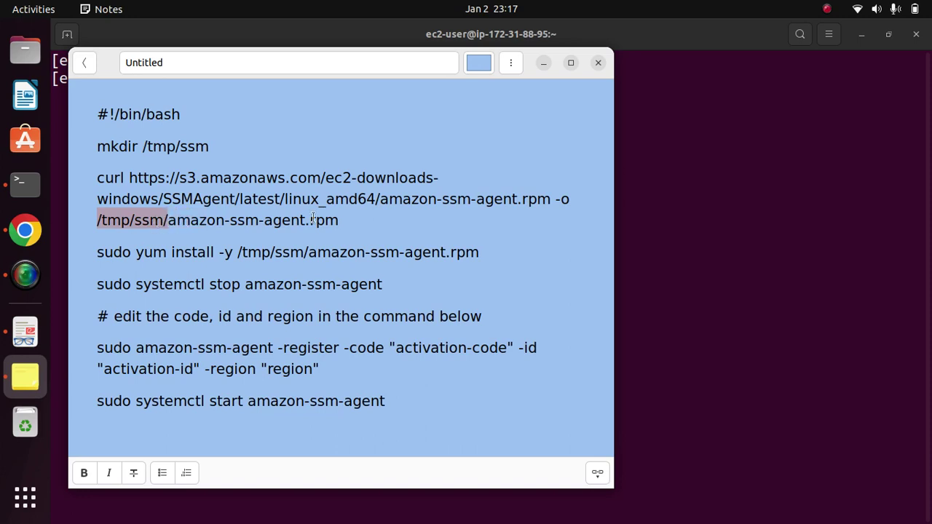
pyautogui.click(385, 233)
pyautogui.moveTo(340, 219); pyautogui.dragTo(89, 175)
pyautogui.press('cmd+c')
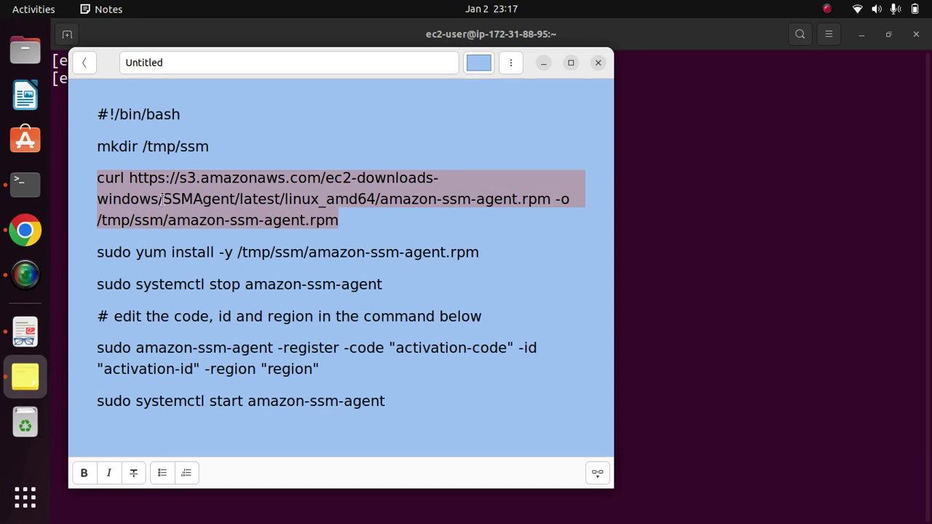
pyautogui.click(545, 63)
pyautogui.rightClick(370, 130)
pyautogui.click(419, 178)
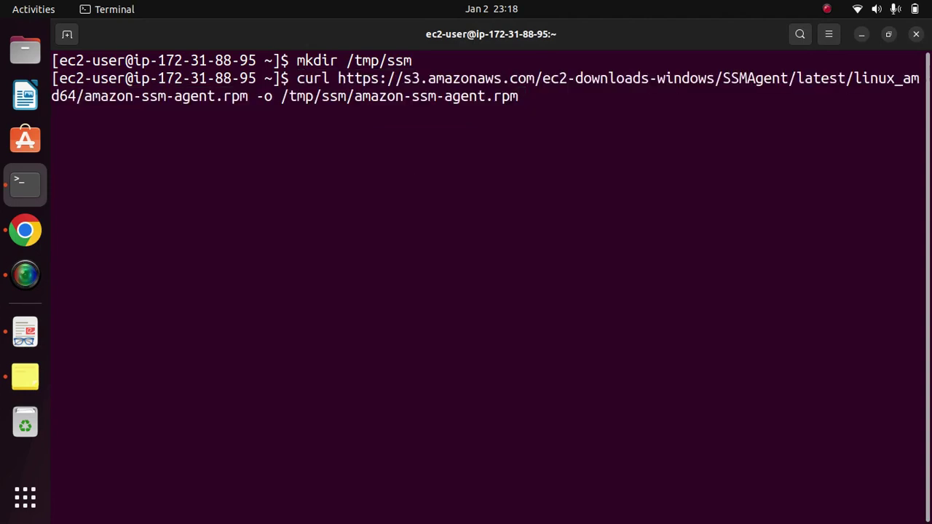
pyautogui.press('Return')
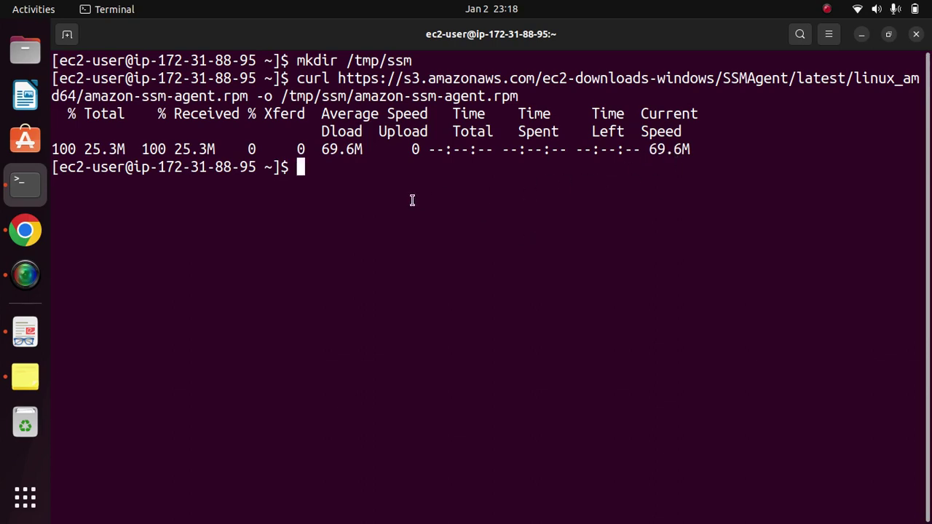
# Copy sudo yum install -y /tmp/ssm/amazon-ssm-agent.rpm from Notes, run it in Terminal, and clear the screen.
pyautogui.hotkey('alt', 'Tab')
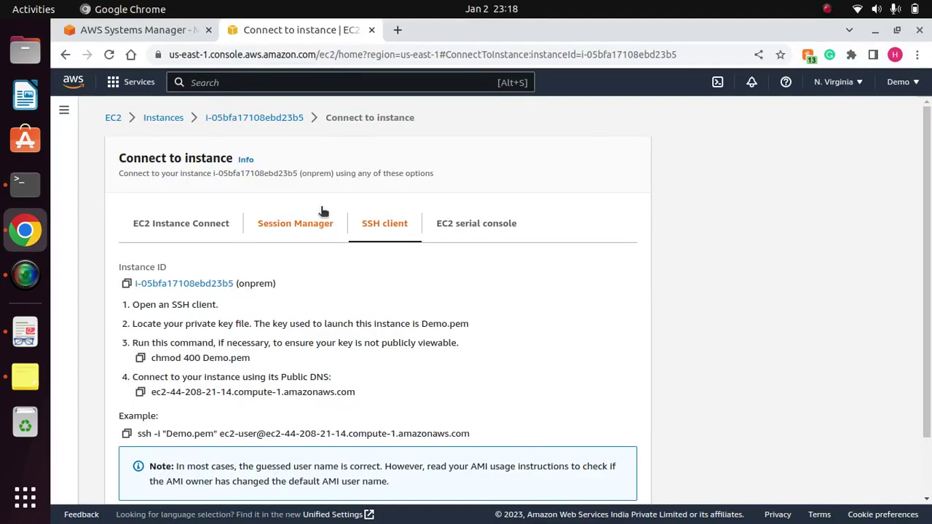
pyautogui.hotkey('alt', 'Tab')
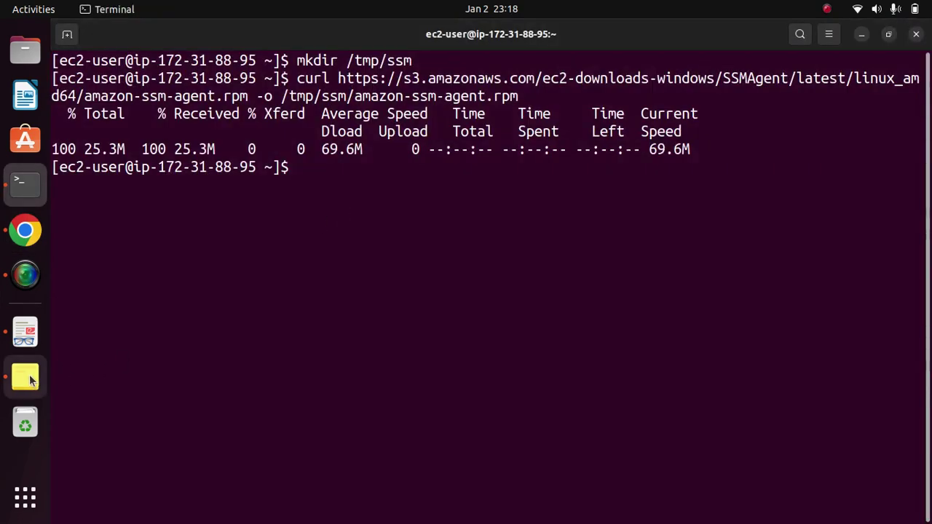
pyautogui.click(24, 377)
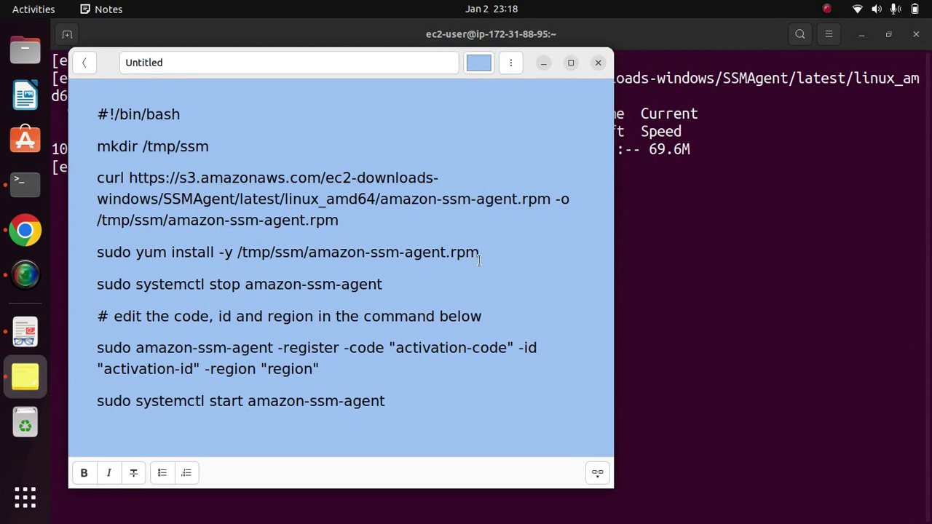
pyautogui.moveTo(479, 255); pyautogui.dragTo(84, 253)
pyautogui.press('cmd+c')
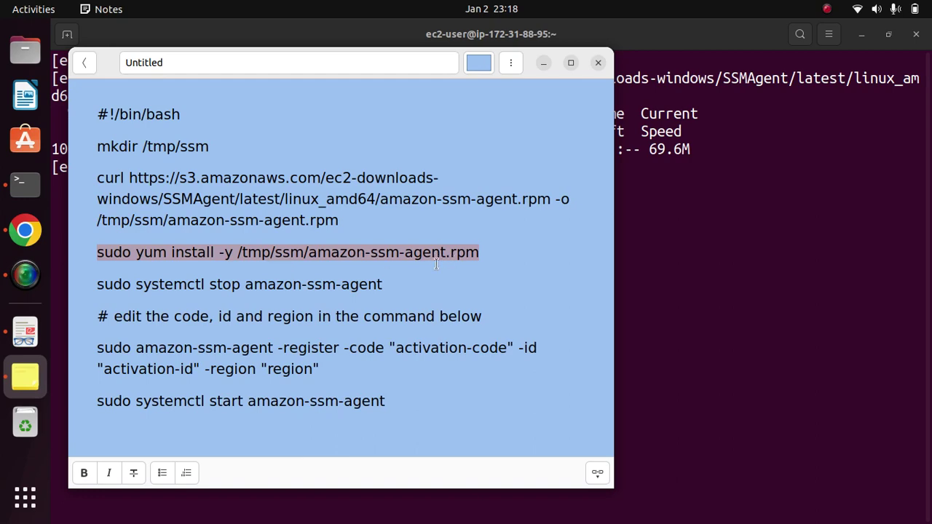
pyautogui.click(543, 63)
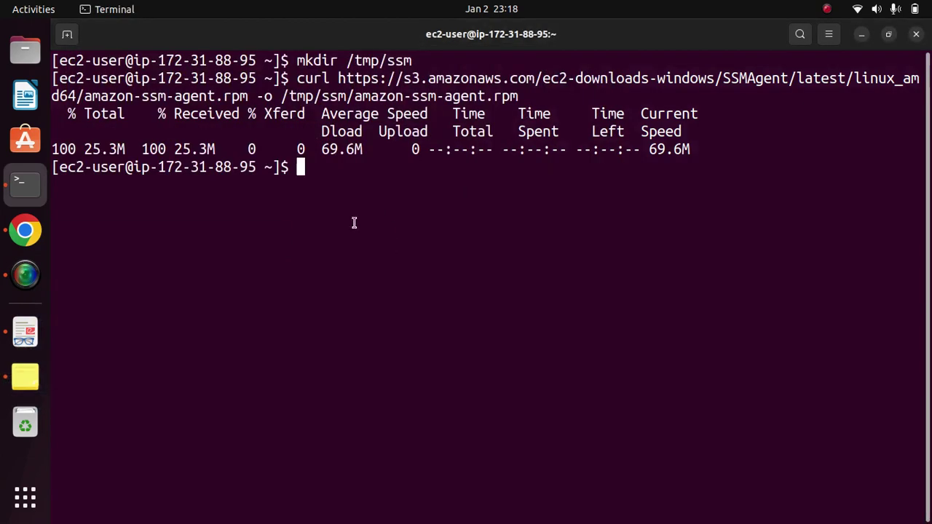
pyautogui.rightClick(353, 203)
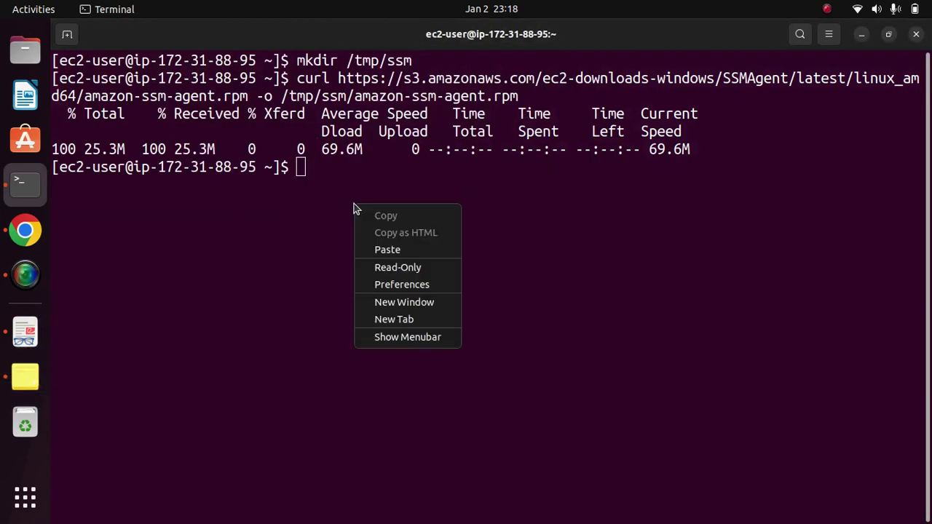
pyautogui.click(402, 250)
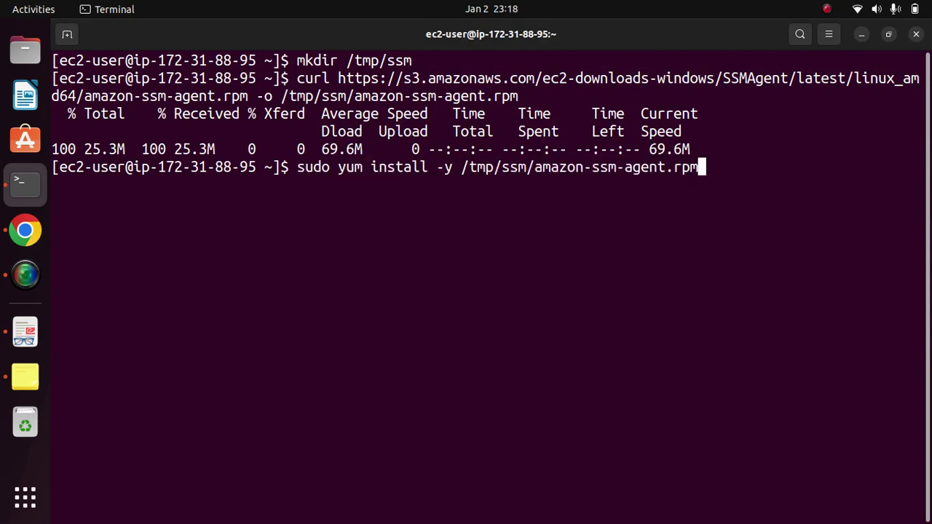
pyautogui.press('Return')
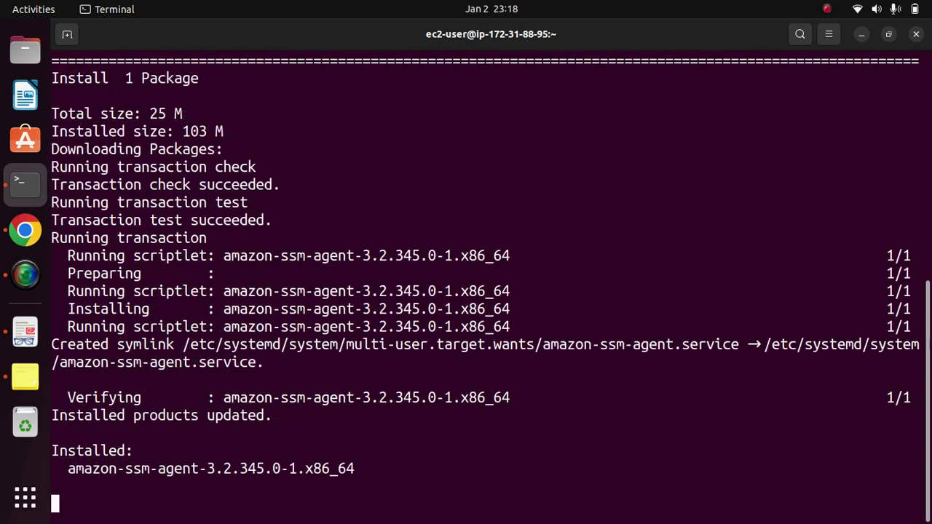
pyautogui.write('clear')
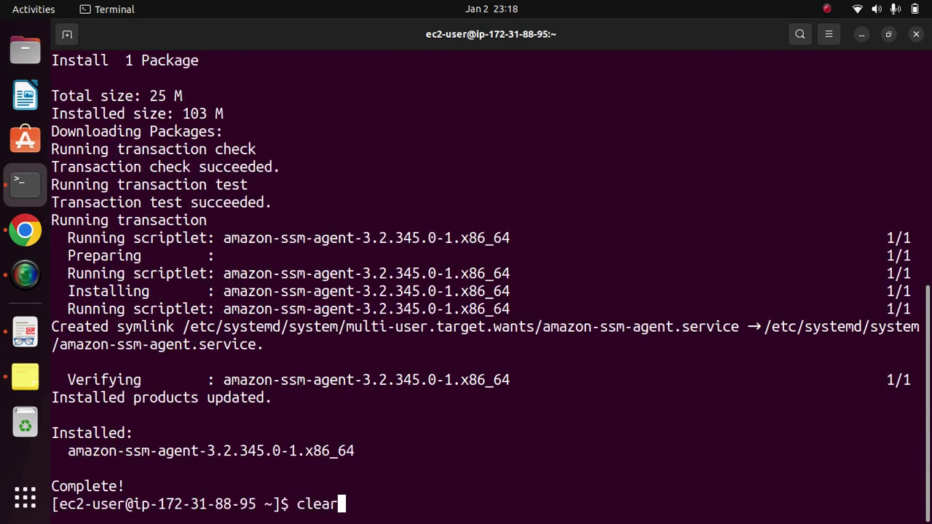
pyautogui.press('Return')
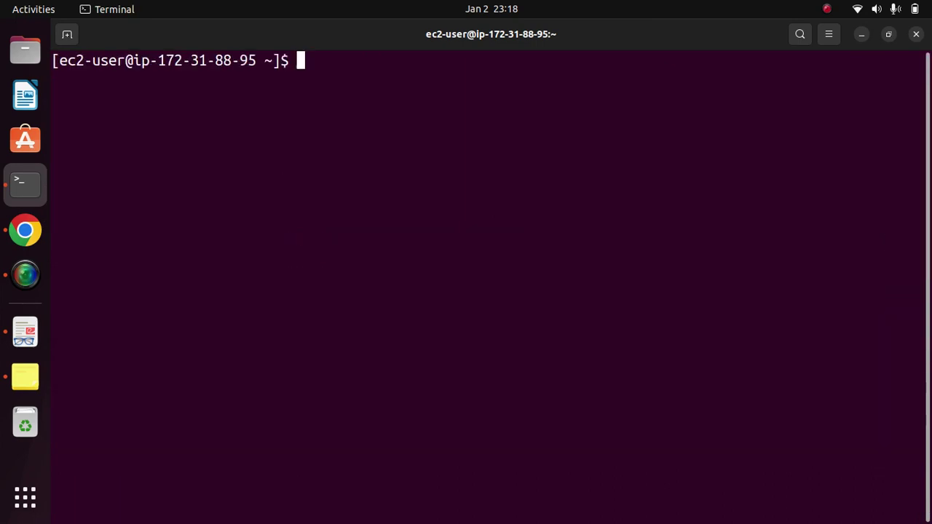
# Copy sudo systemctl stop amazon-ssm-agent from Notes and run it in Terminal to stop the agent service.
pyautogui.click(28, 375)
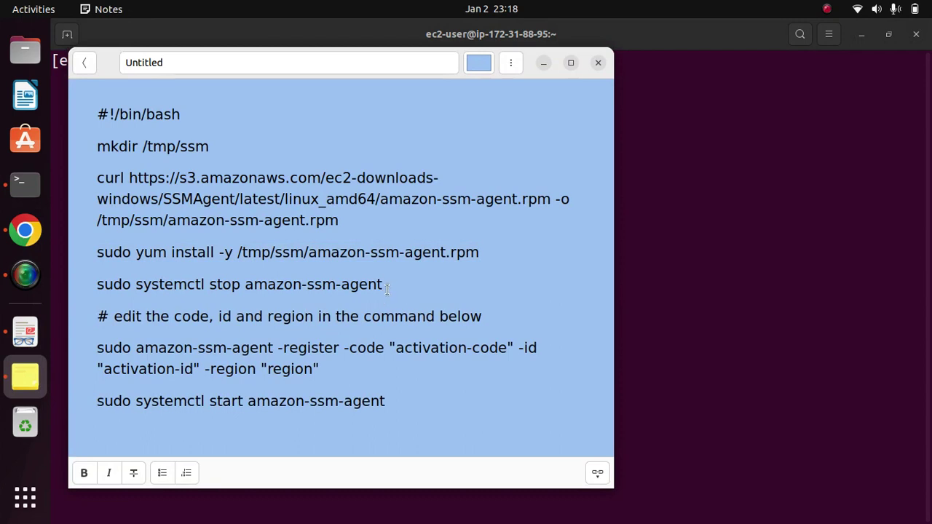
pyautogui.moveTo(386, 289); pyautogui.dragTo(97, 289)
pyautogui.press('cmd+c')
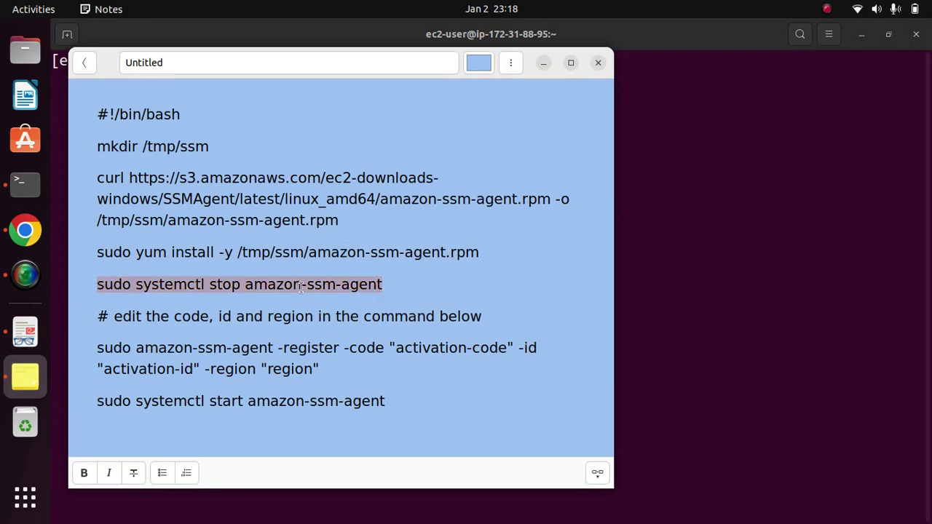
pyautogui.click(545, 64)
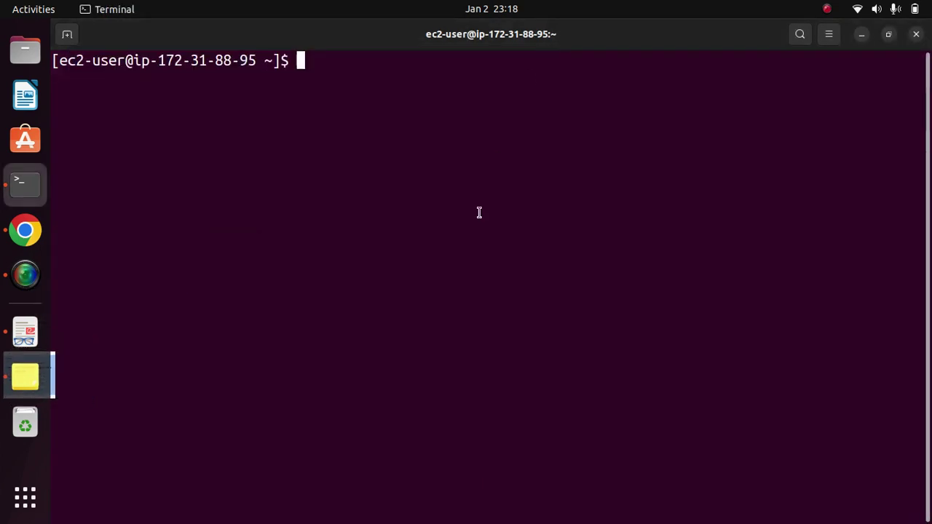
pyautogui.rightClick(392, 182)
pyautogui.click(426, 227)
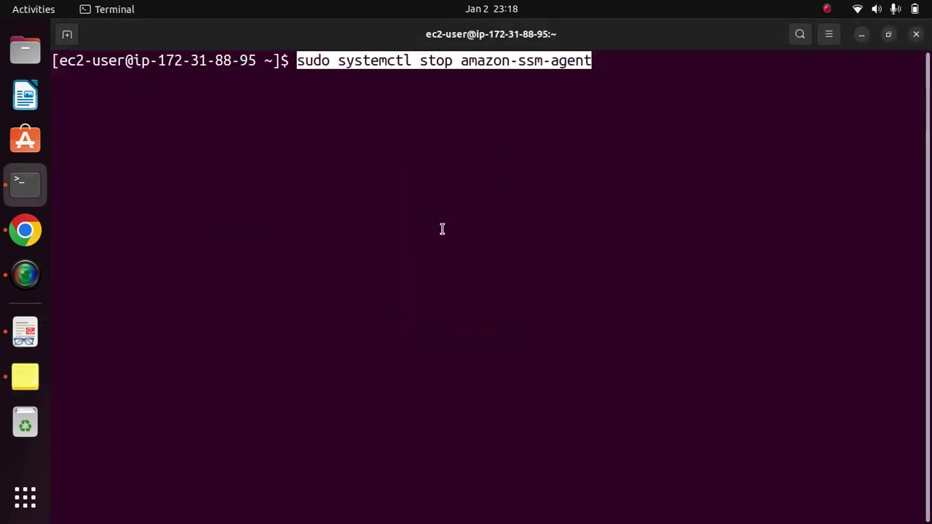
pyautogui.press('Return')
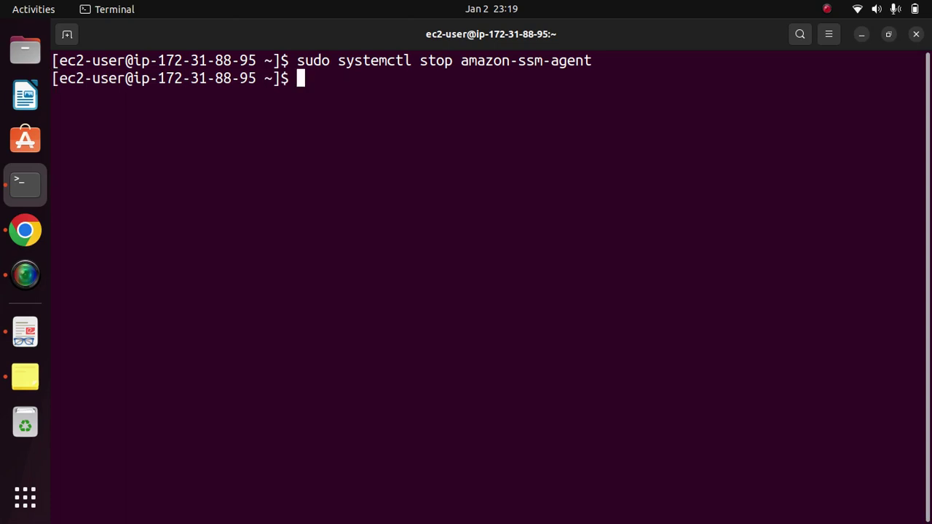
# Recall the stop command, change stop to status, and run sudo systemctl status amazon-ssm-agent.
pyautogui.press('Up')
pyautogui.press('Left')
pyautogui.press('Left')
pyautogui.press('Left')
pyautogui.press('Left')
pyautogui.press('Left')
pyautogui.press('Left')
pyautogui.press('Left')
pyautogui.press('Left')
pyautogui.press('Left')
pyautogui.press('Left')
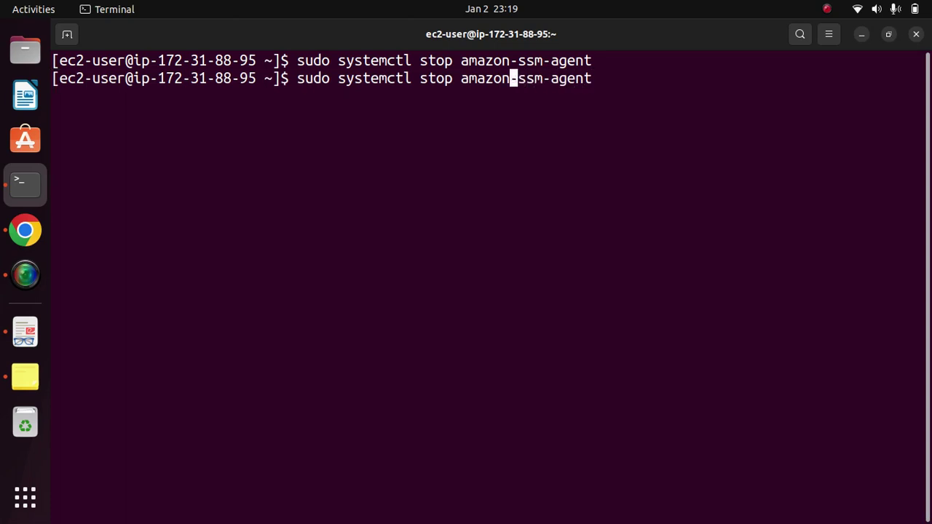
pyautogui.press('Left')
pyautogui.press('Left')
pyautogui.press('Left')
pyautogui.press('Left')
pyautogui.press('Left')
pyautogui.press('Left')
pyautogui.press('Left')
pyautogui.press('BackSpace')
pyautogui.press('BackSpace')
pyautogui.write('a')
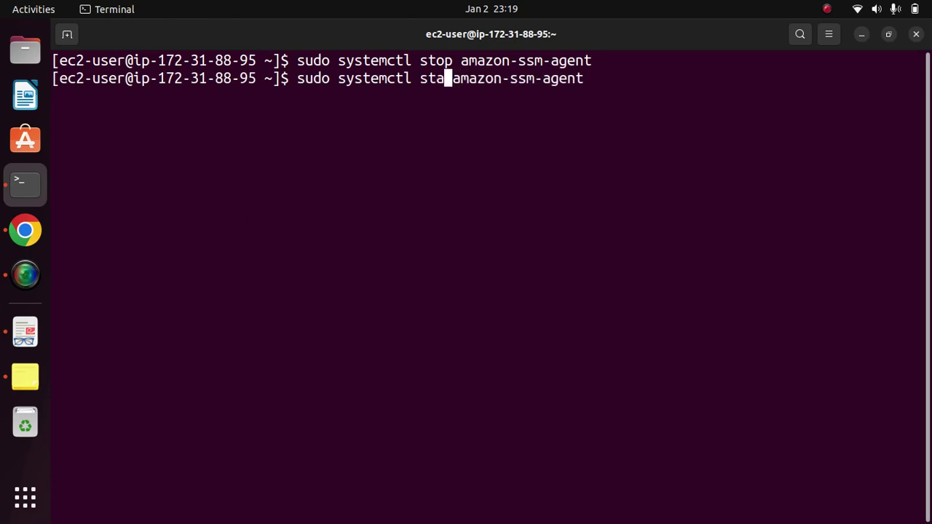
pyautogui.write('tus')
pyautogui.press('Return')
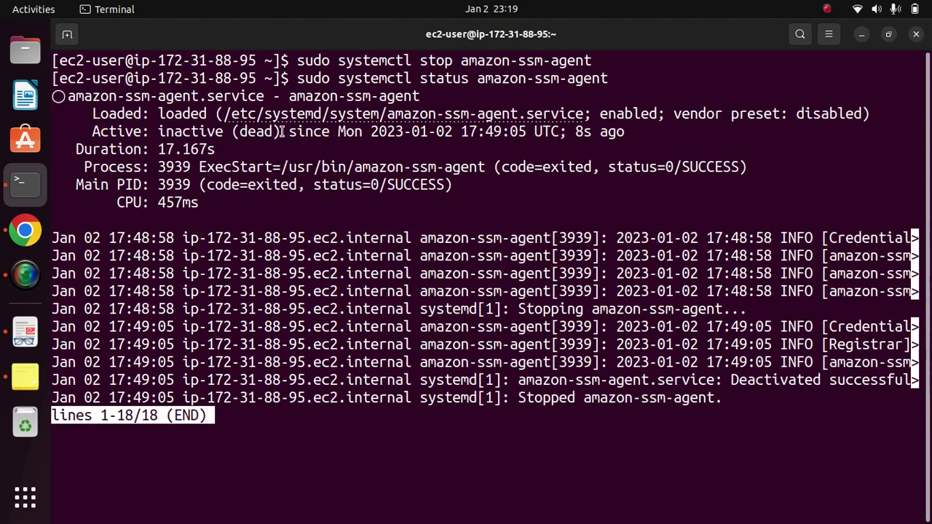
# Examine the Active line of the agent status output, exit the pager and clear the terminal screen.
pyautogui.moveTo(281, 132); pyautogui.dragTo(90, 132)
pyautogui.doubleClick(172, 131)
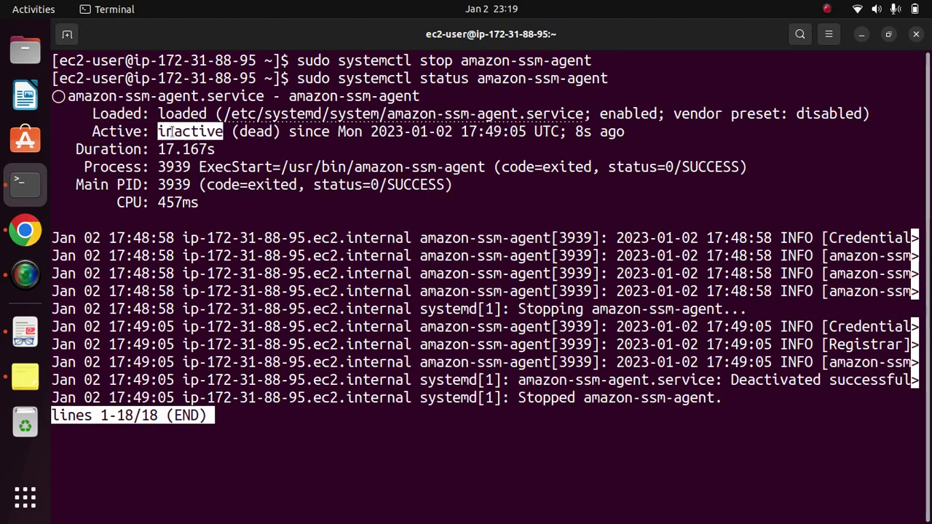
pyautogui.tripleClick(172, 132)
pyautogui.click(233, 133)
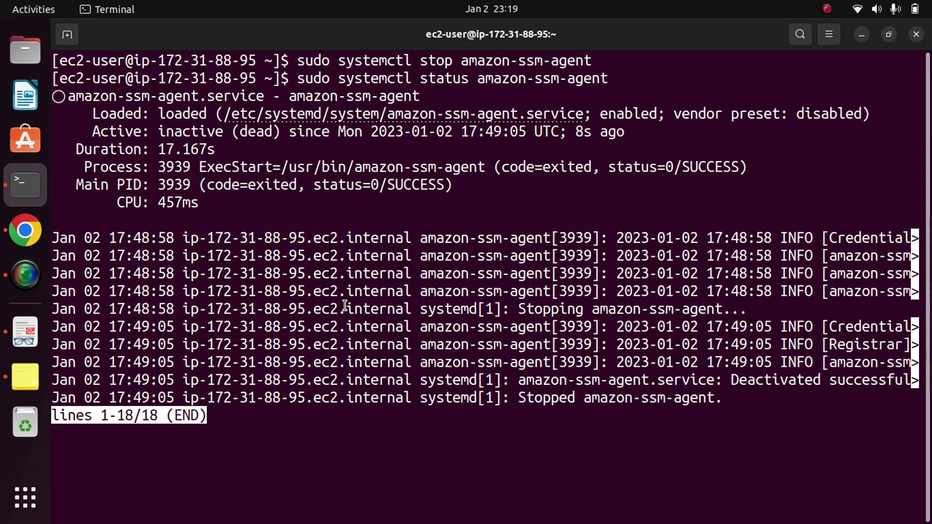
pyautogui.write('qclea')
pyautogui.write('r')
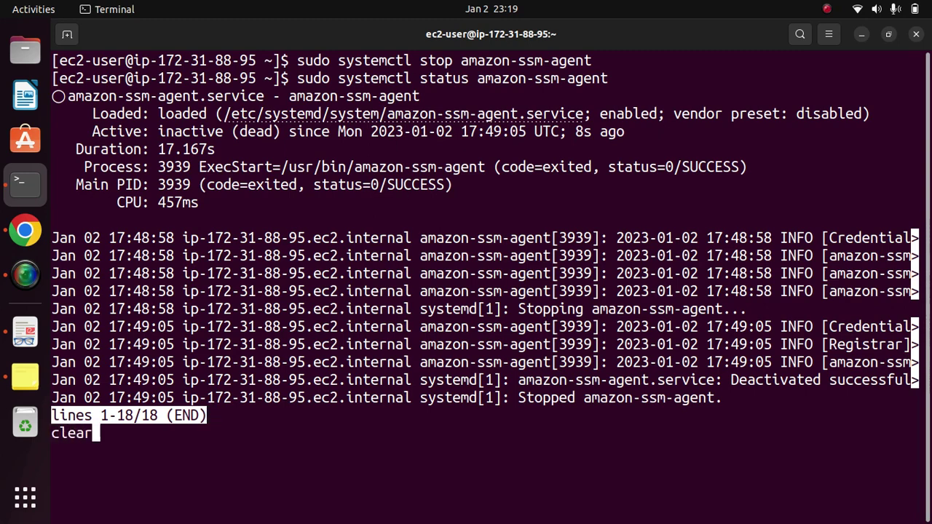
pyautogui.press('Return')
# Copy the sudo amazon-ssm-agent -register command with its code, id and region placeholders from Notes and paste it at the Terminal prompt.
pyautogui.click(26, 376)
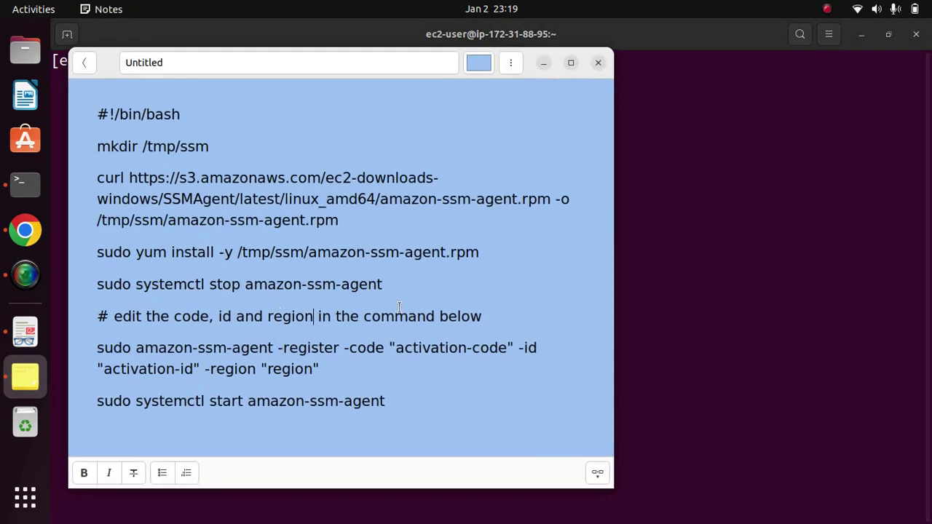
pyautogui.tripleClick(297, 364)
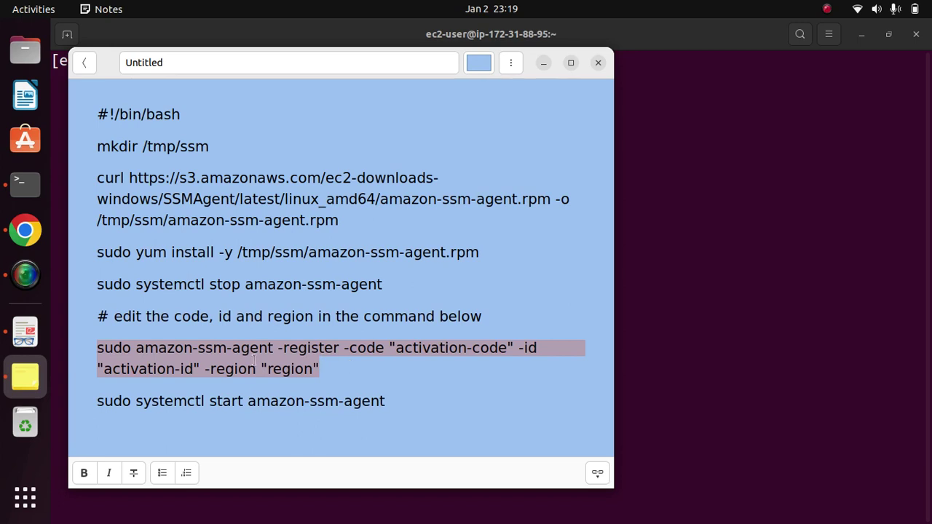
pyautogui.click(544, 64)
pyautogui.rightClick(422, 104)
pyautogui.click(476, 150)
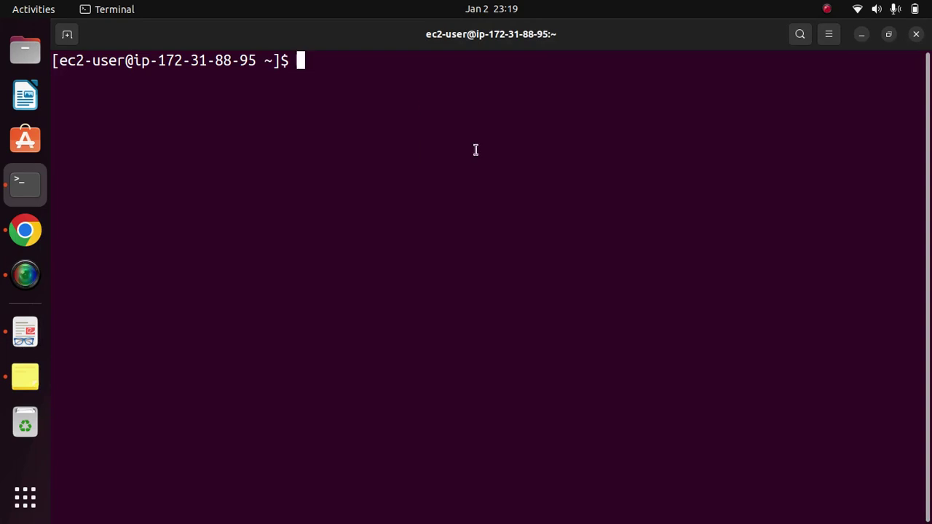
# Delete the activation-code placeholder in the register command, leaving an empty pair of quotes after -code.
pyautogui.press('Left')
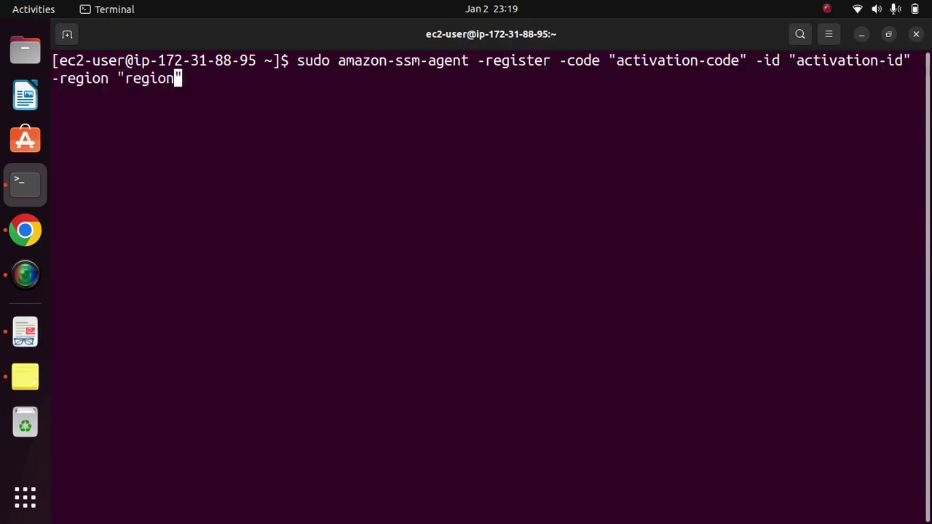
pyautogui.press('Left')
pyautogui.press('Left')
pyautogui.press('Left')
pyautogui.press('Left')
pyautogui.press('Left')
pyautogui.press('Left')
pyautogui.press('Left')
pyautogui.press('Left')
pyautogui.press('Left')
pyautogui.press('Left')
pyautogui.press('Left')
pyautogui.press('Left')
pyautogui.press('Left')
pyautogui.press('Left')
pyautogui.press('Left')
pyautogui.press('Left')
pyautogui.press('Left')
pyautogui.press('Left')
pyautogui.press('Left')
pyautogui.press('Left')
pyautogui.press('Left')
pyautogui.press('Left')
pyautogui.press('Left')
pyautogui.press('Left')
pyautogui.press('Right')
pyautogui.press('Right')
pyautogui.press('Right')
pyautogui.press('Right')
pyautogui.press('Right')
pyautogui.press('Right')
pyautogui.press('Right')
pyautogui.press('Right')
pyautogui.press('Right')
pyautogui.press('BackSpace')
pyautogui.press('BackSpace')
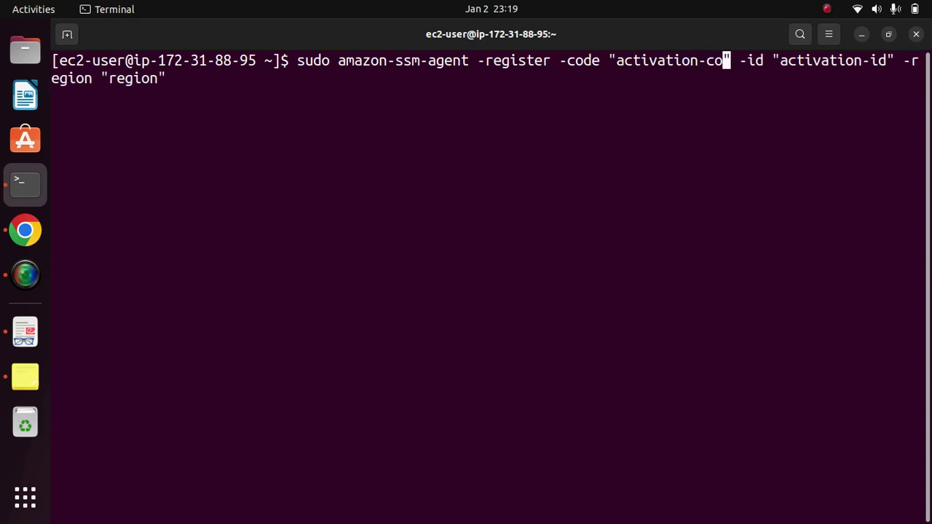
pyautogui.press('BackSpace')
pyautogui.press('BackSpace')
pyautogui.press('BackSpace')
pyautogui.press('BackSpace')
pyautogui.press('BackSpace')
pyautogui.press('BackSpace')
pyautogui.press('BackSpace')
pyautogui.press('BackSpace')
pyautogui.press('BackSpace')
pyautogui.press('BackSpace')
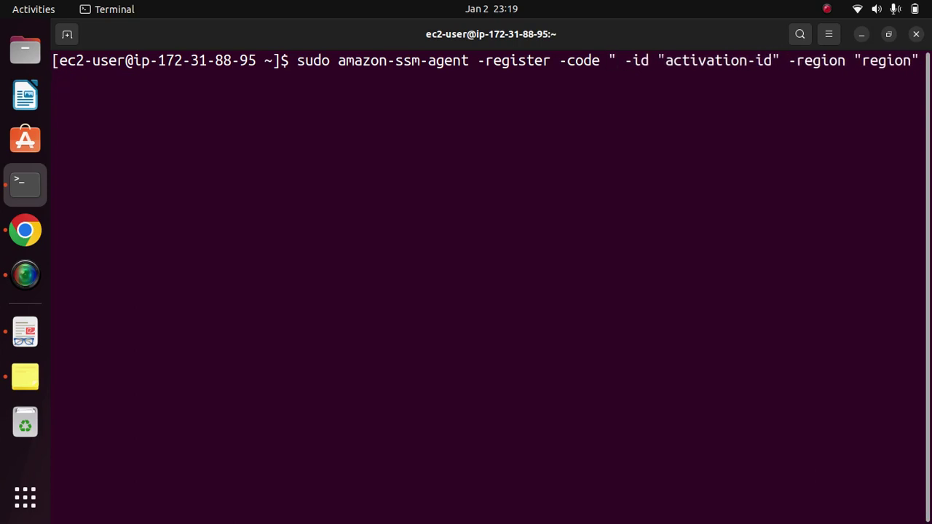
pyautogui.write('"')
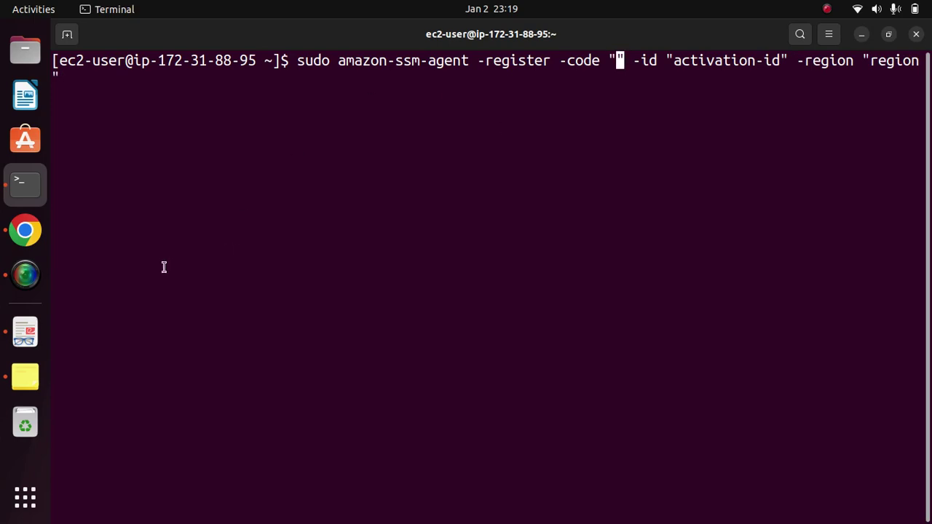
# Switch to Chrome and open Hybrid Activations under Node Management in AWS Systems Manager.
pyautogui.click(24, 231)
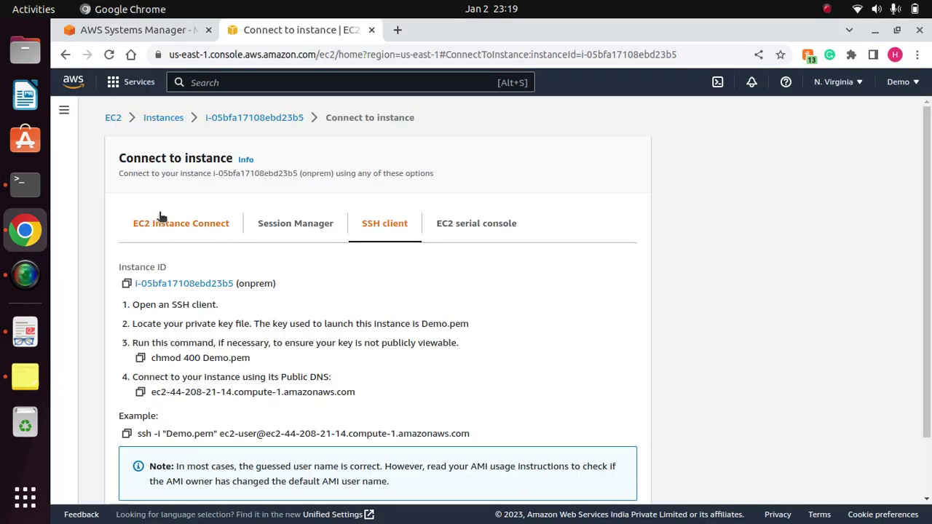
pyautogui.click(64, 115)
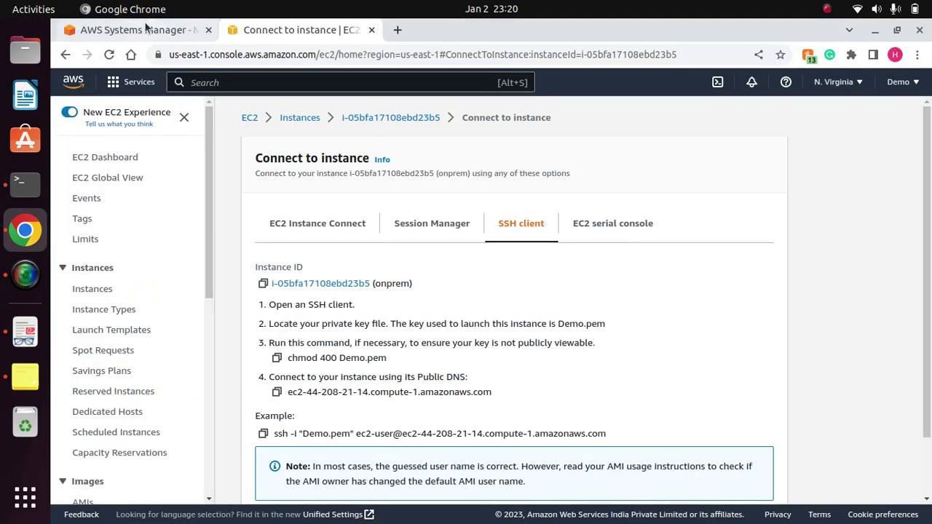
pyautogui.click(140, 29)
pyautogui.moveTo(238, 165); pyautogui.dragTo(228, 346)
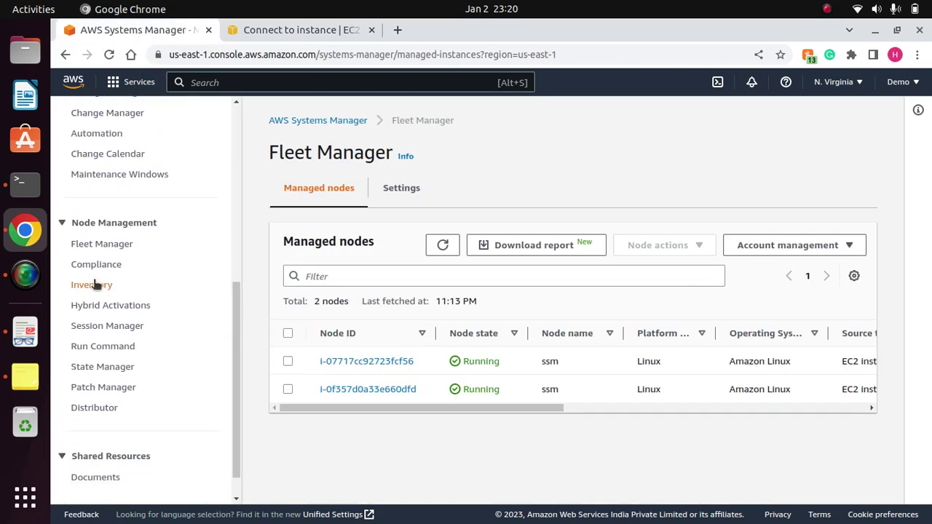
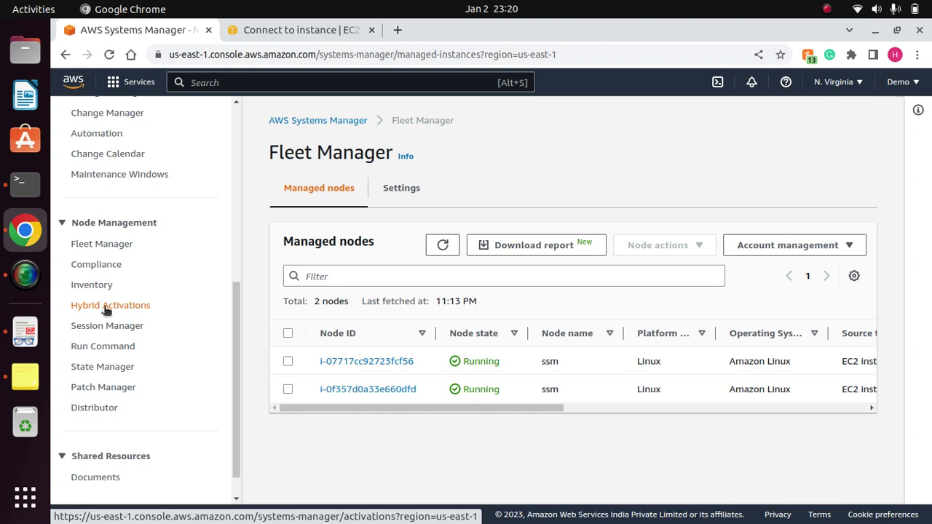
pyautogui.click(105, 307)
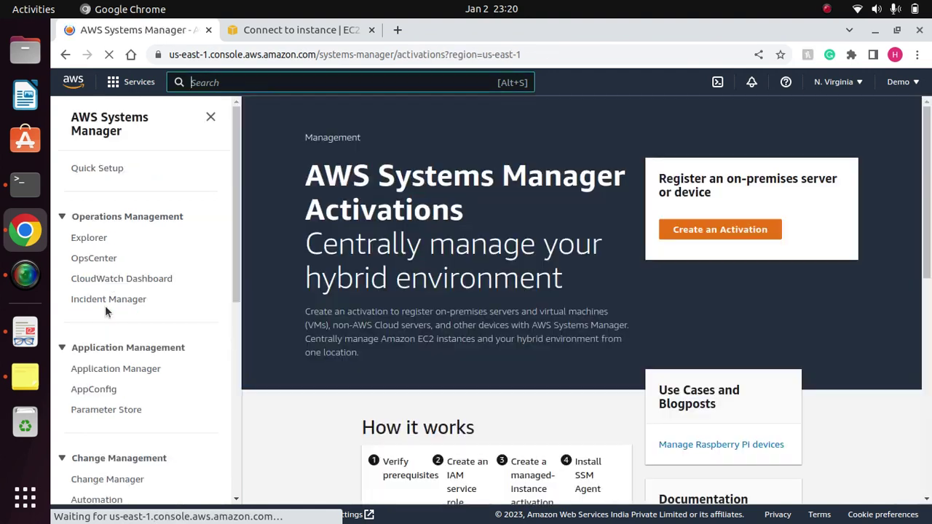
# Create a hybrid activation with the description demo, keeping the instance limit of 1 and the default IAM role.
pyautogui.click(721, 233)
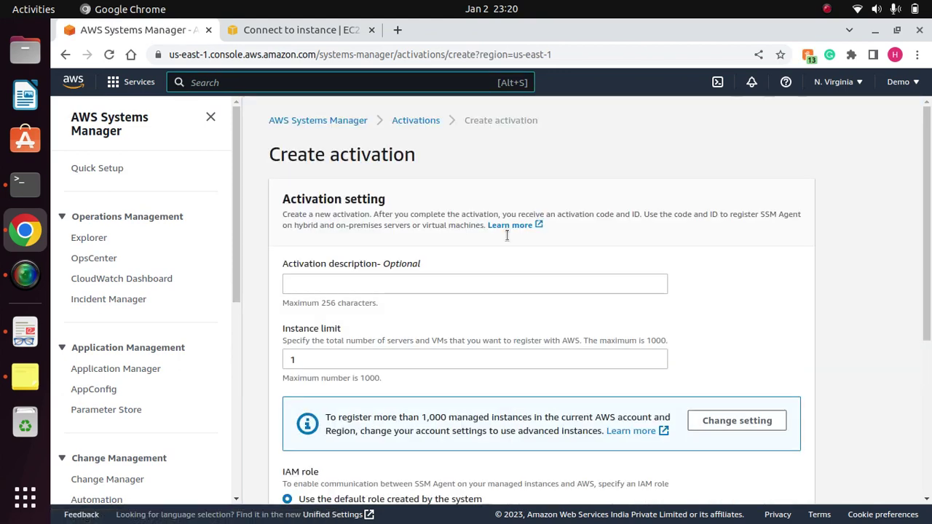
pyautogui.click(479, 287)
pyautogui.write('demo')
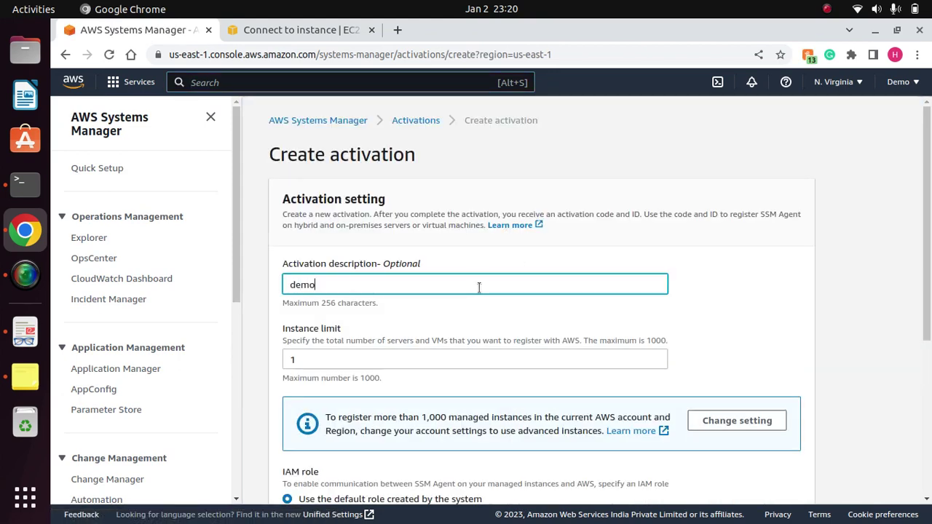
pyautogui.click(715, 301)
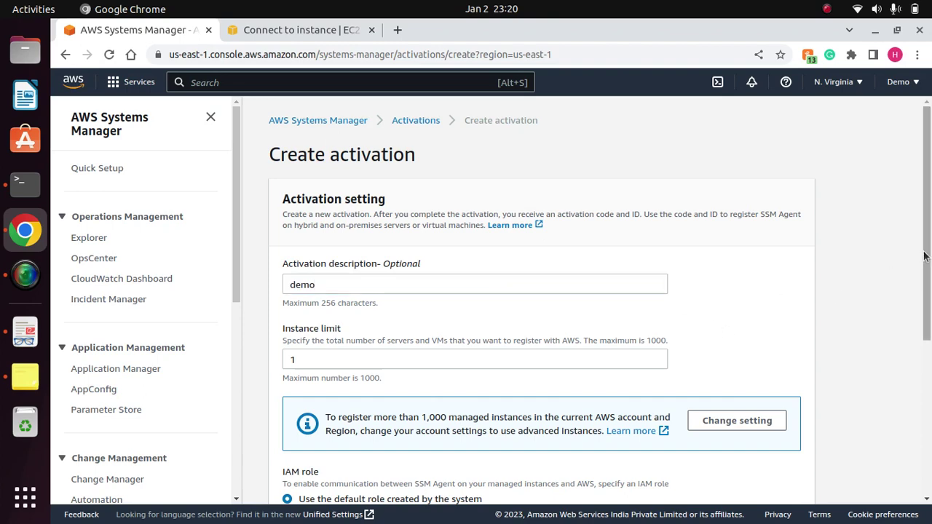
pyautogui.moveTo(926, 264); pyautogui.dragTo(931, 415)
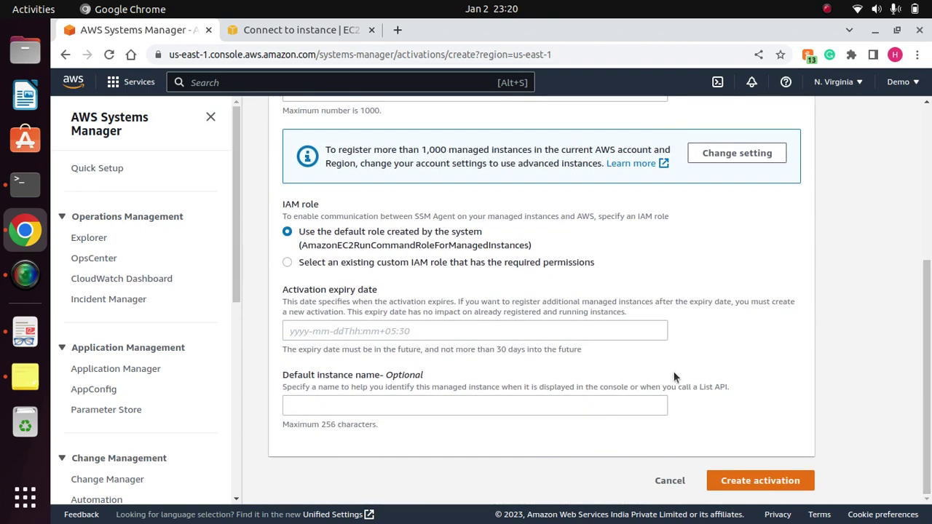
pyautogui.click(768, 481)
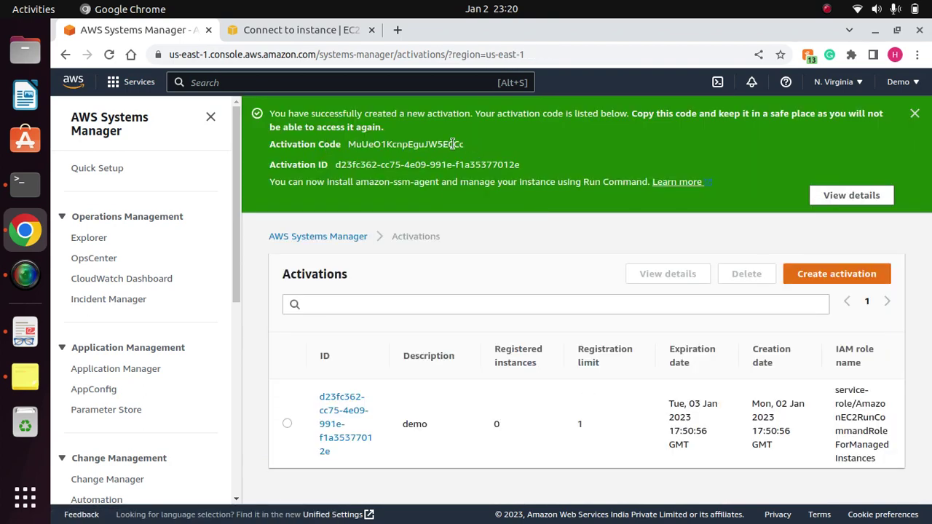
# Copy the new activation code from Systems Manager and paste it between the -code quotes in Terminal.
pyautogui.moveTo(351, 144); pyautogui.dragTo(364, 151)
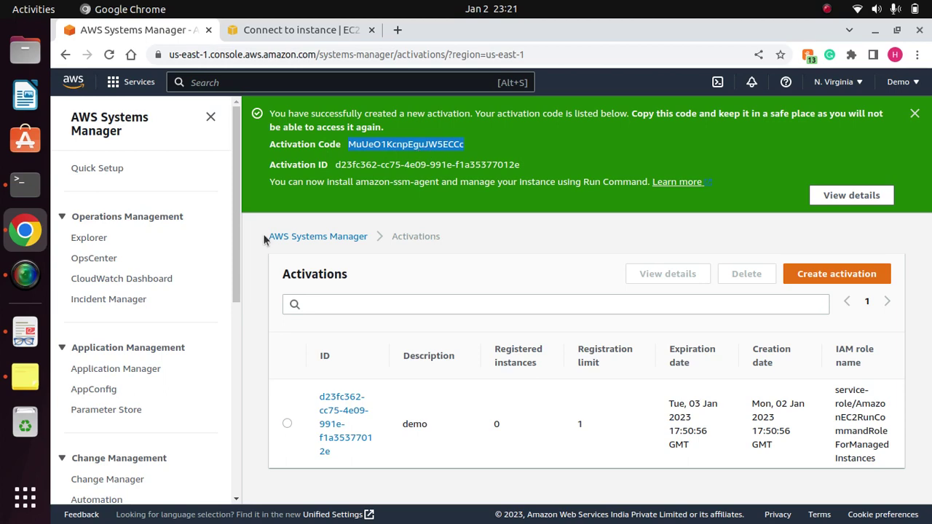
pyautogui.click(22, 186)
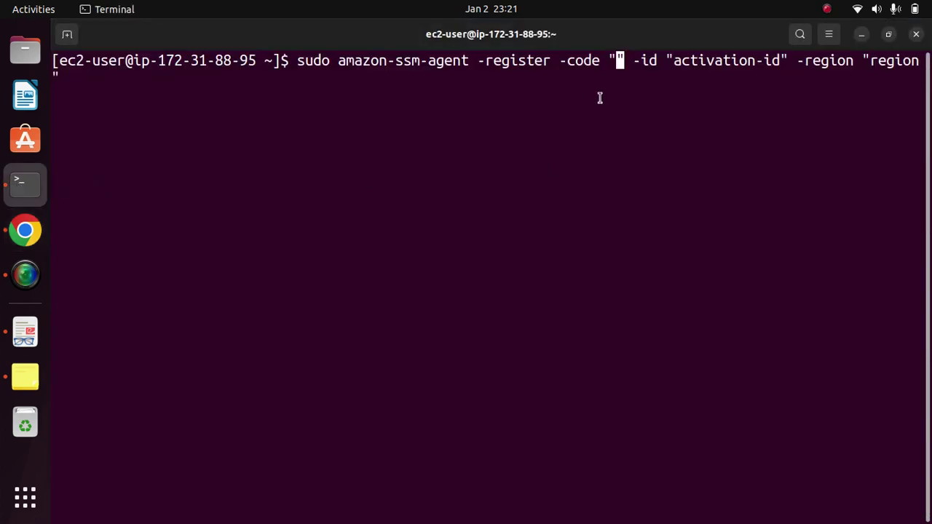
pyautogui.rightClick(619, 60)
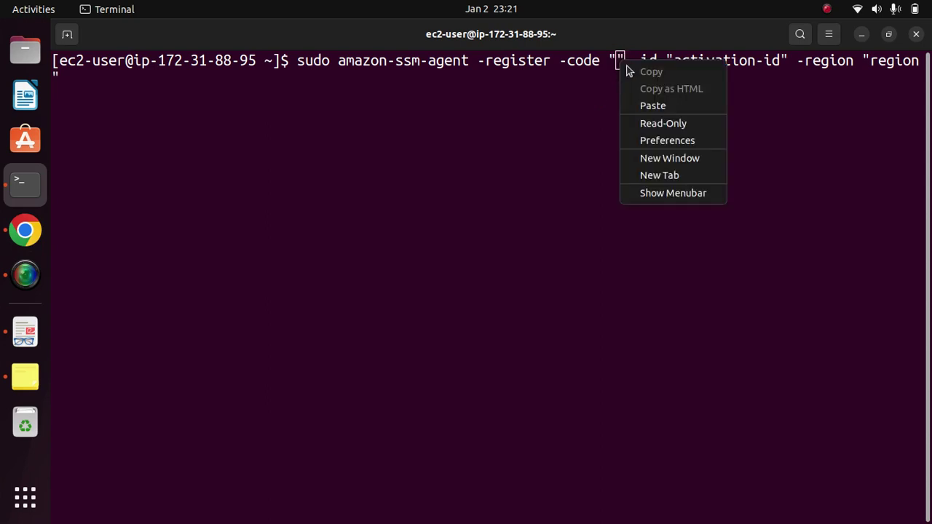
pyautogui.click(666, 105)
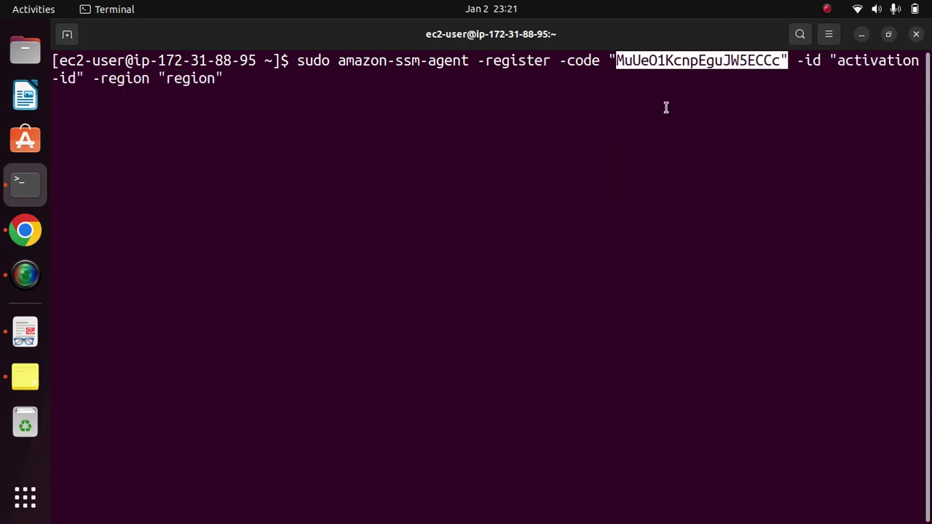
# Delete the activation-id placeholder in the register command, leaving an empty pair of quotes after -id.
pyautogui.press('Right')
pyautogui.press('Right')
pyautogui.press('Right')
pyautogui.press('Right')
pyautogui.press('Right')
pyautogui.press('Right')
pyautogui.press('Right')
pyautogui.press('Right')
pyautogui.press('Right')
pyautogui.press('Right')
pyautogui.press('Right')
pyautogui.press('Right')
pyautogui.press('Right')
pyautogui.press('Right')
pyautogui.press('Right')
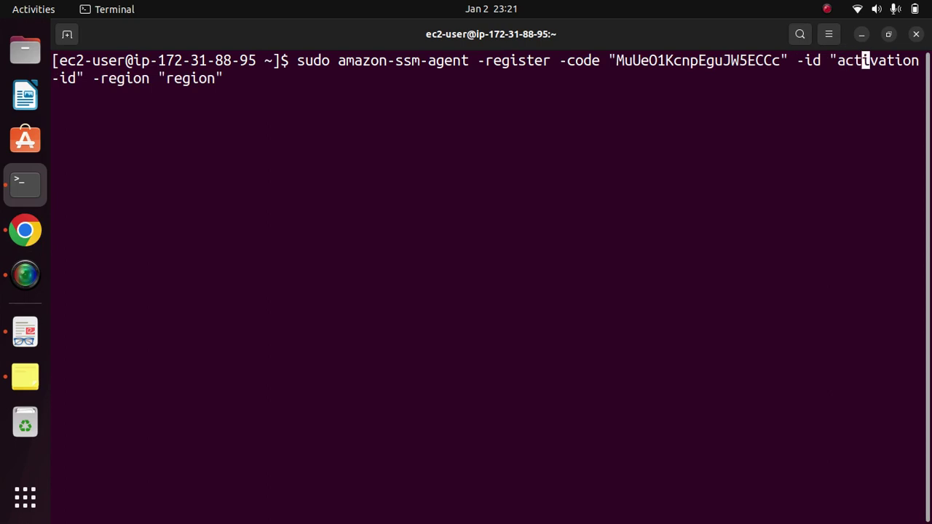
pyautogui.press('Right')
pyautogui.press('Right')
pyautogui.press('Right')
pyautogui.press('Right')
pyautogui.press('Right')
pyautogui.press('BackSpace')
pyautogui.press('BackSpace')
pyautogui.press('BackSpace')
pyautogui.press('BackSpace')
pyautogui.press('BackSpace')
pyautogui.press('BackSpace')
pyautogui.press('BackSpace')
pyautogui.press('BackSpace')
pyautogui.press('BackSpace')
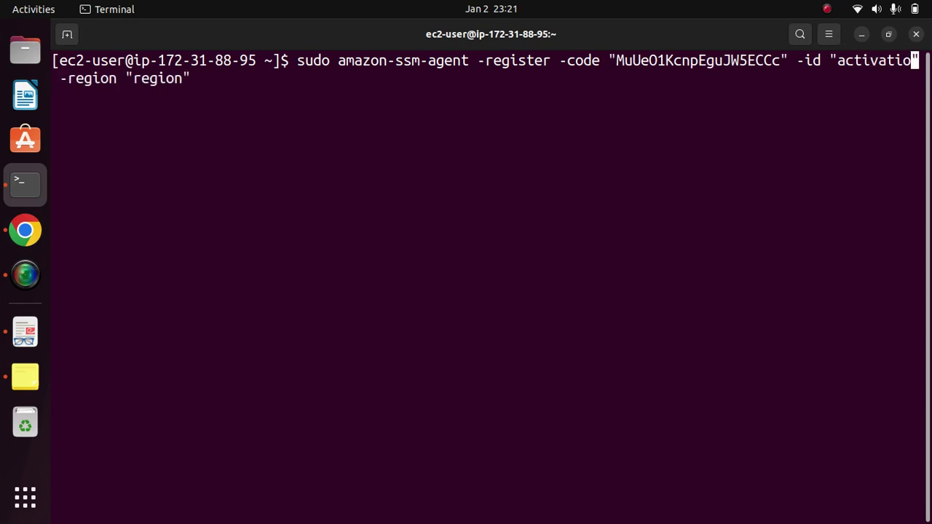
pyautogui.press('BackSpace')
pyautogui.press('BackSpace')
pyautogui.press('BackSpace')
pyautogui.press('BackSpace')
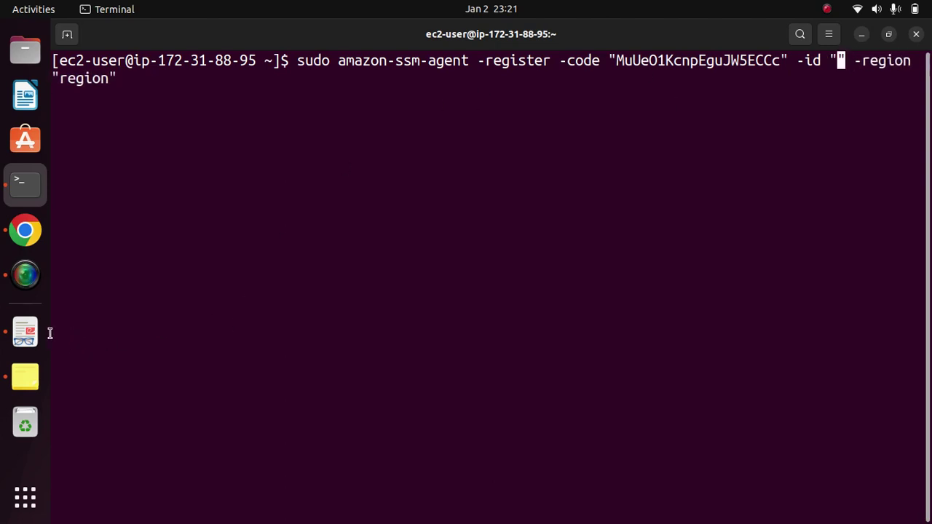
# Copy the activation ID from the Systems Manager page in Chrome and paste it between the -id quotes in Terminal.
pyautogui.click(37, 235)
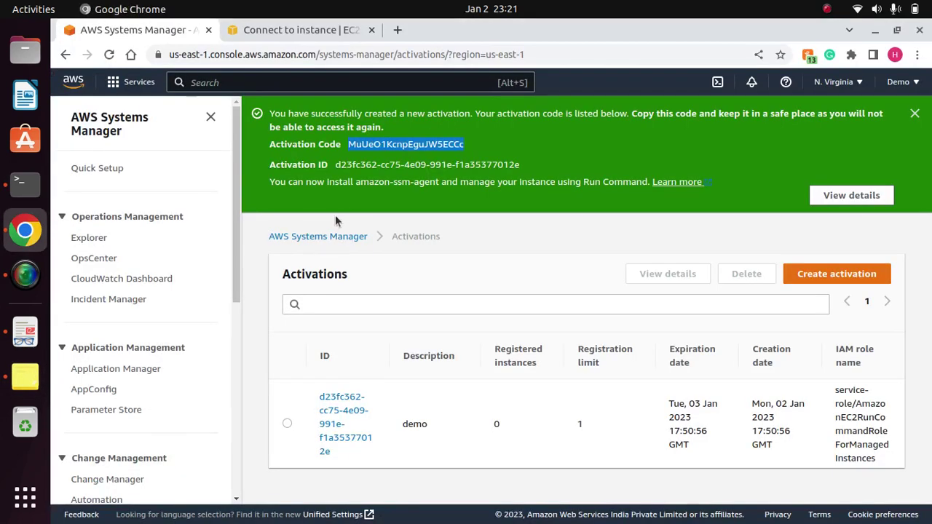
pyautogui.doubleClick(394, 164)
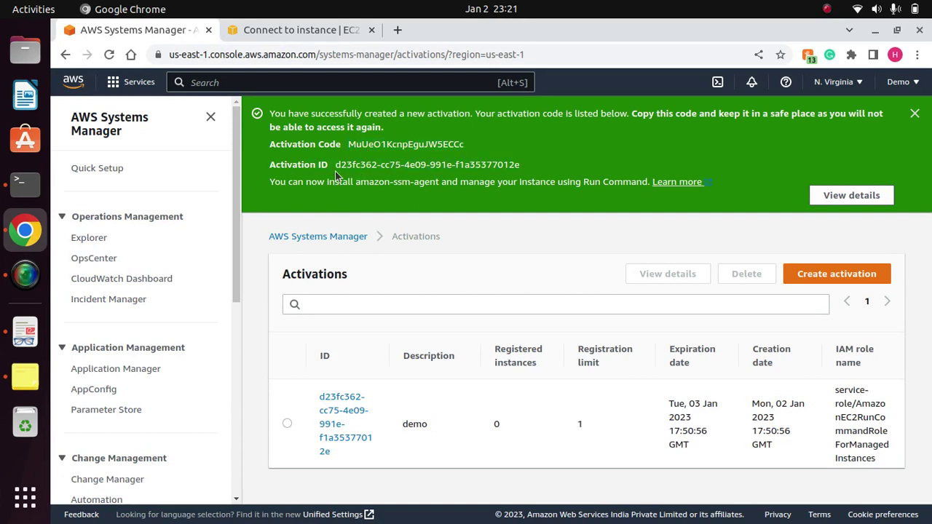
pyautogui.moveTo(336, 167); pyautogui.dragTo(398, 161)
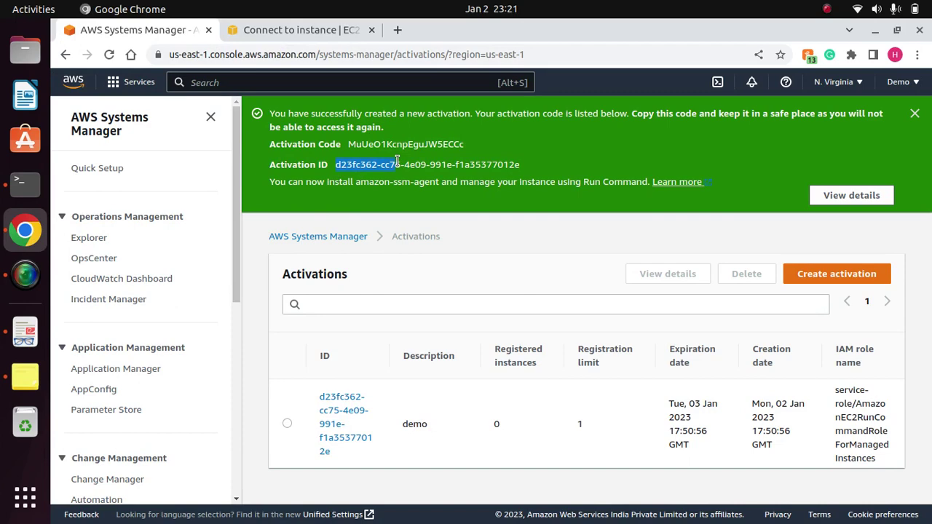
pyautogui.moveTo(505, 165); pyautogui.dragTo(522, 168)
pyautogui.rightClick(484, 162)
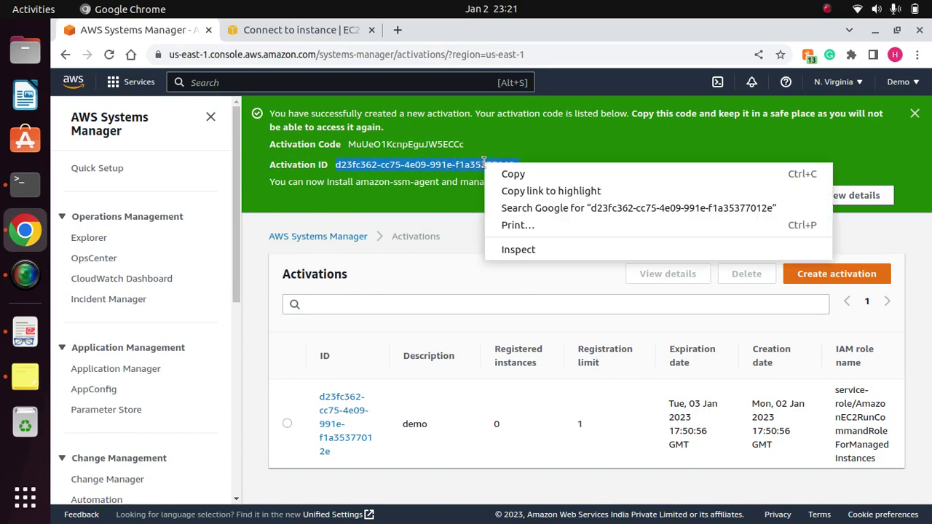
pyautogui.click(519, 175)
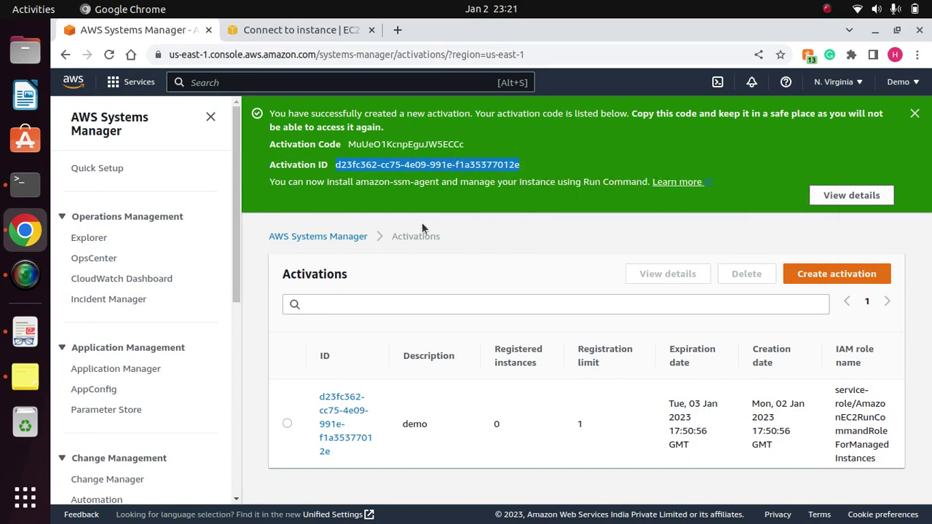
pyautogui.click(25, 184)
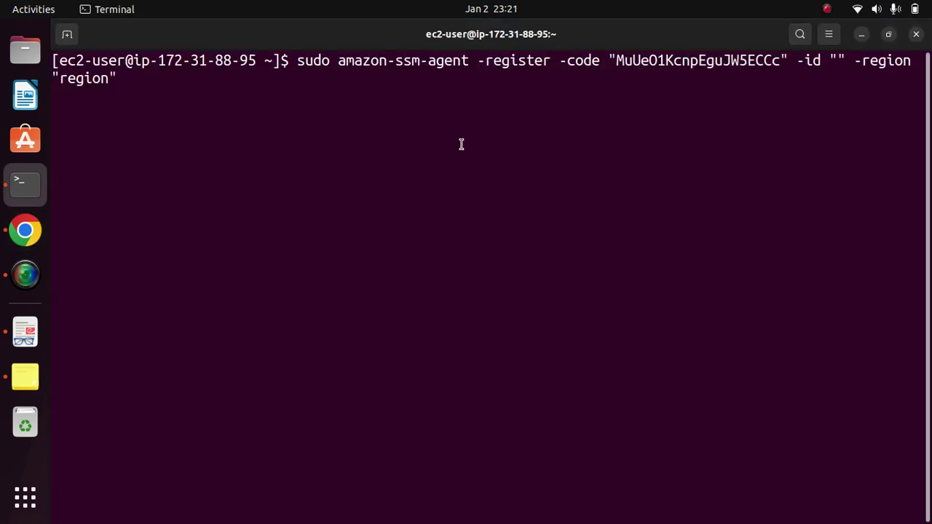
pyautogui.rightClick(840, 58)
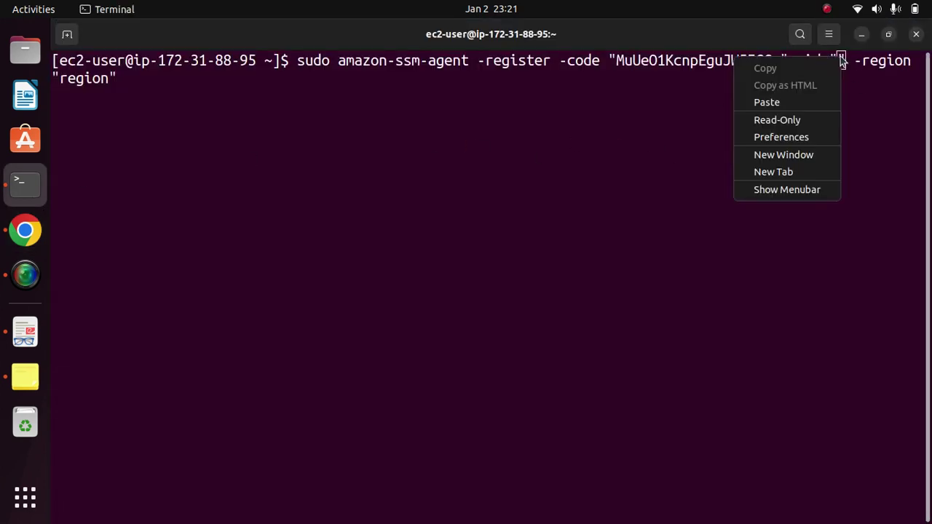
pyautogui.click(793, 104)
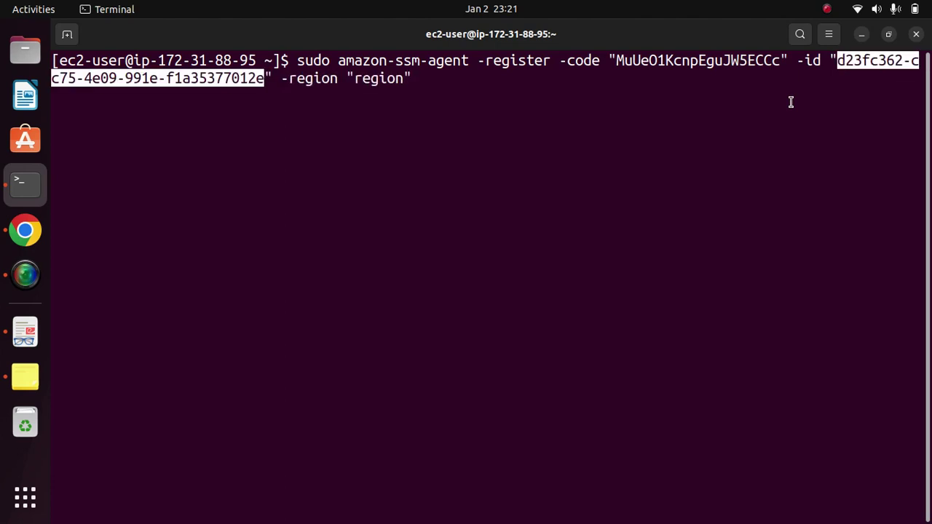
# Delete the region placeholder in the register command, leaving an empty pair of quotes after -region.
pyautogui.press('Right')
pyautogui.press('Right')
pyautogui.press('Right')
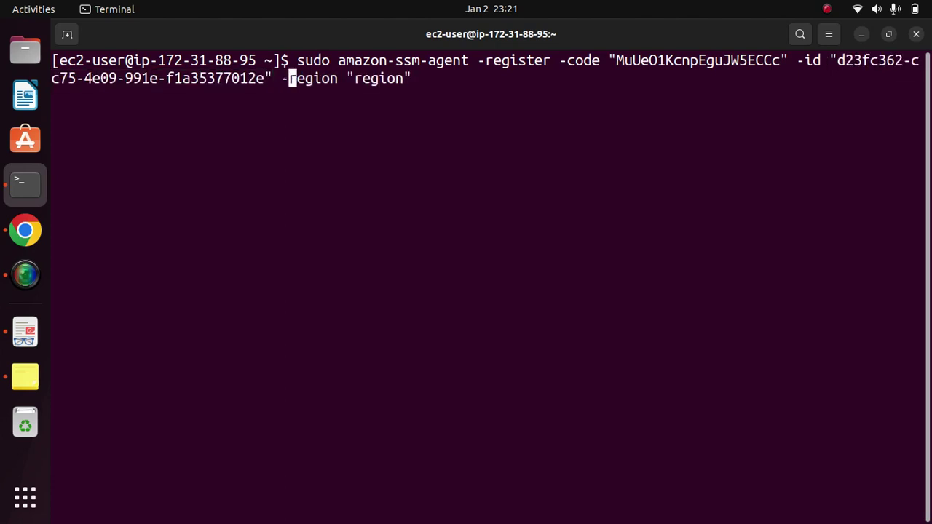
pyautogui.press('Right')
pyautogui.press('Right')
pyautogui.press('Right')
pyautogui.press('Right')
pyautogui.press('Right')
pyautogui.press('Right')
pyautogui.press('Right')
pyautogui.press('Right')
pyautogui.press('Right')
pyautogui.press('Right')
pyautogui.press('Right')
pyautogui.press('Right')
pyautogui.press('Right')
pyautogui.press('Right')
pyautogui.press('BackSpace')
pyautogui.press('BackSpace')
pyautogui.press('BackSpace')
pyautogui.press('BackSpace')
pyautogui.press('BackSpace')
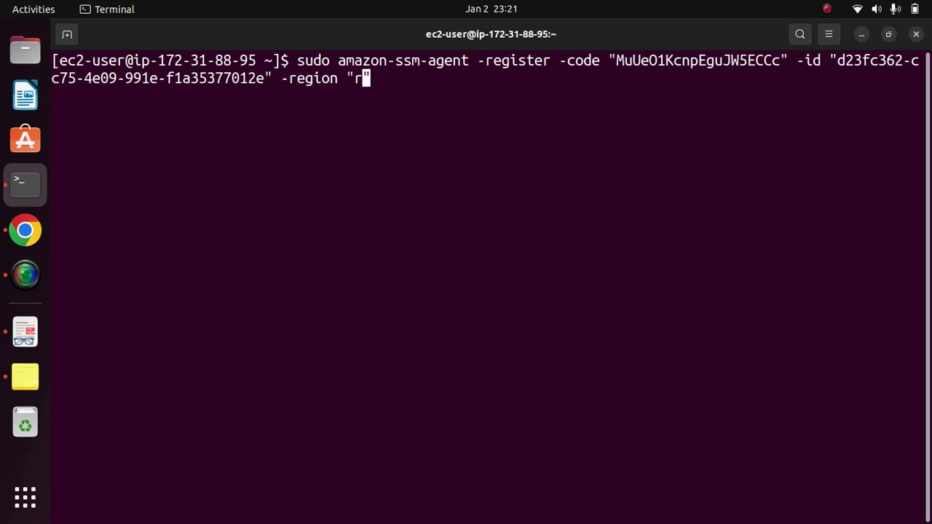
pyautogui.press('BackSpace')
# Look up the N. Virginia region code in the AWS console, enter us-east-1 between the -region quotes in Terminal, and run the register command.
pyautogui.click(25, 230)
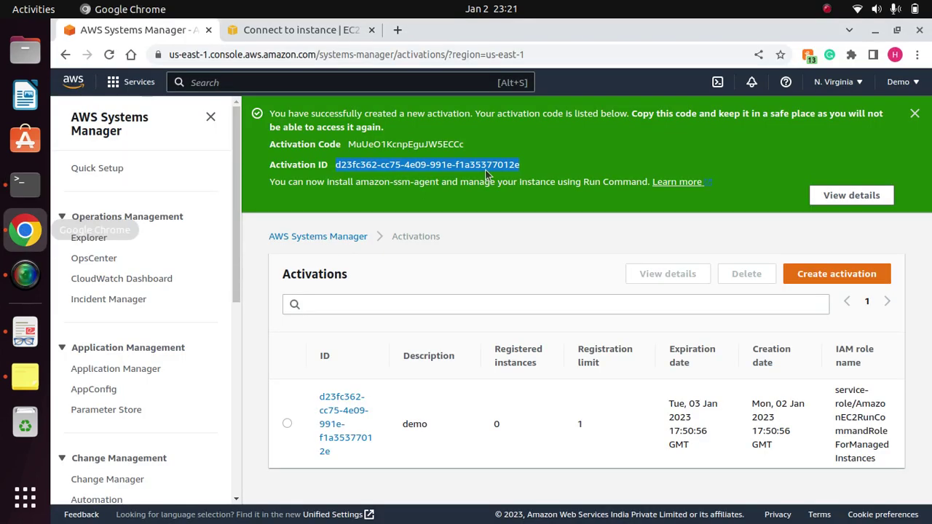
pyautogui.click(842, 86)
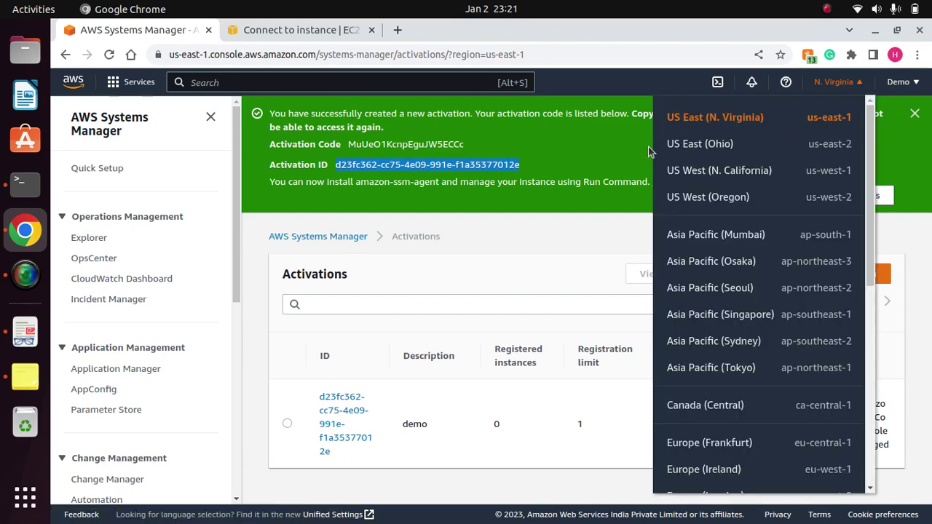
pyautogui.click(15, 188)
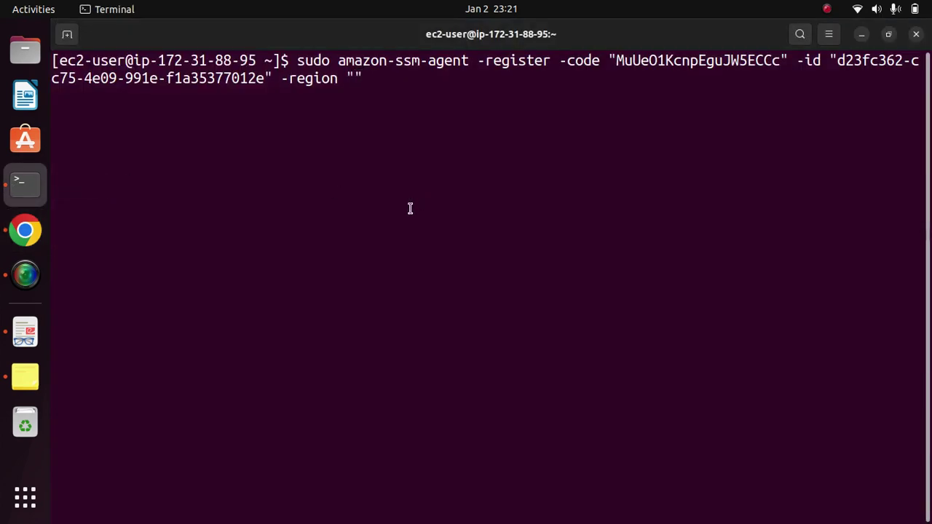
pyautogui.write('us-east')
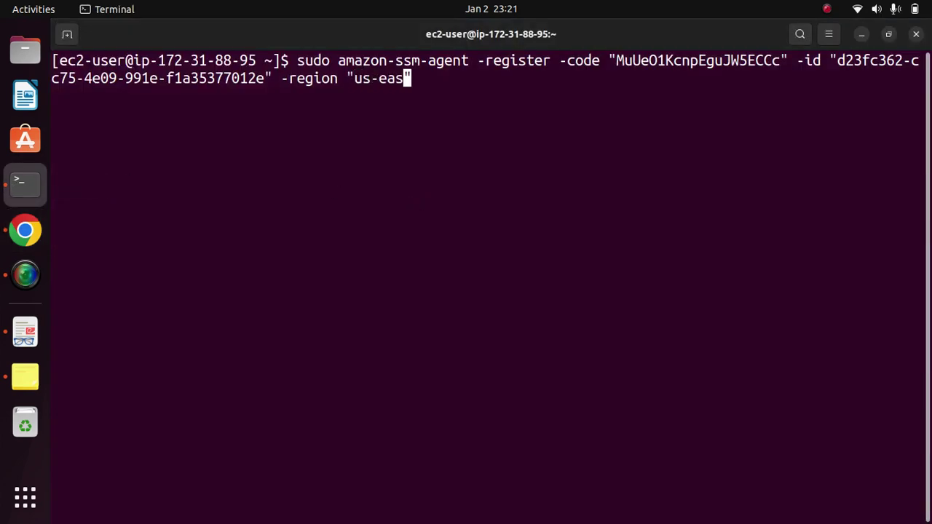
pyautogui.write('-1')
pyautogui.press('Return')
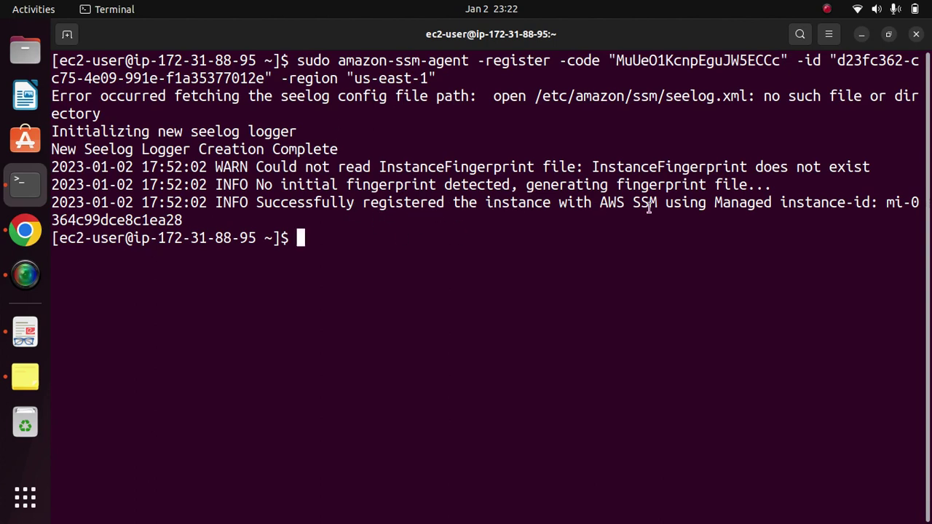
# Examine the registration output in Terminal for the AWS SSM registration result and the managed instance ID.
pyautogui.moveTo(658, 204); pyautogui.dragTo(559, 204)
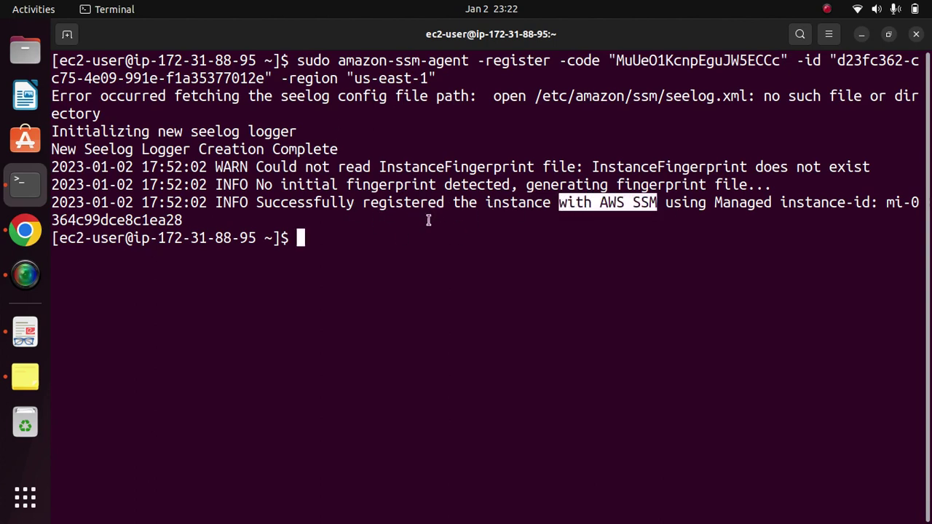
pyautogui.click(258, 202)
pyautogui.moveTo(259, 201); pyautogui.dragTo(718, 206)
pyautogui.click(654, 205)
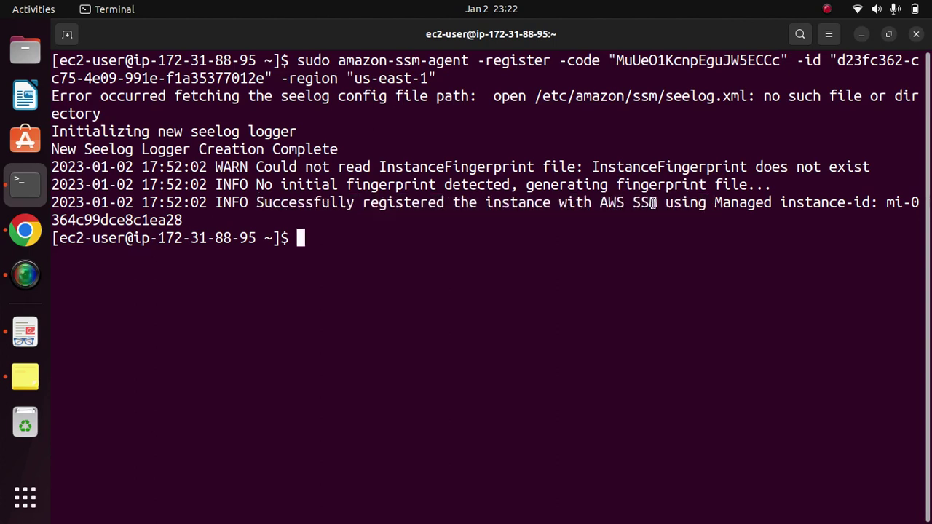
pyautogui.moveTo(869, 204); pyautogui.dragTo(714, 205)
pyautogui.click(857, 216)
pyautogui.doubleClick(896, 203)
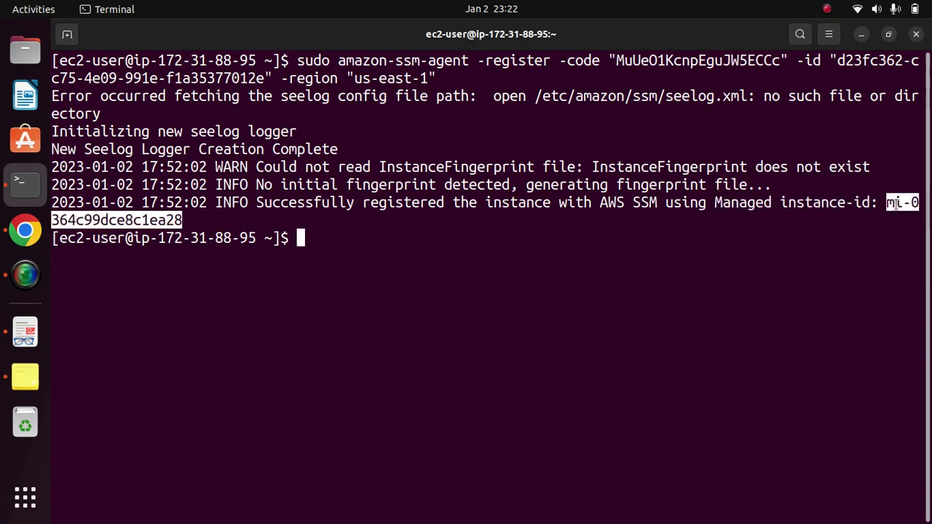
pyautogui.click(896, 203)
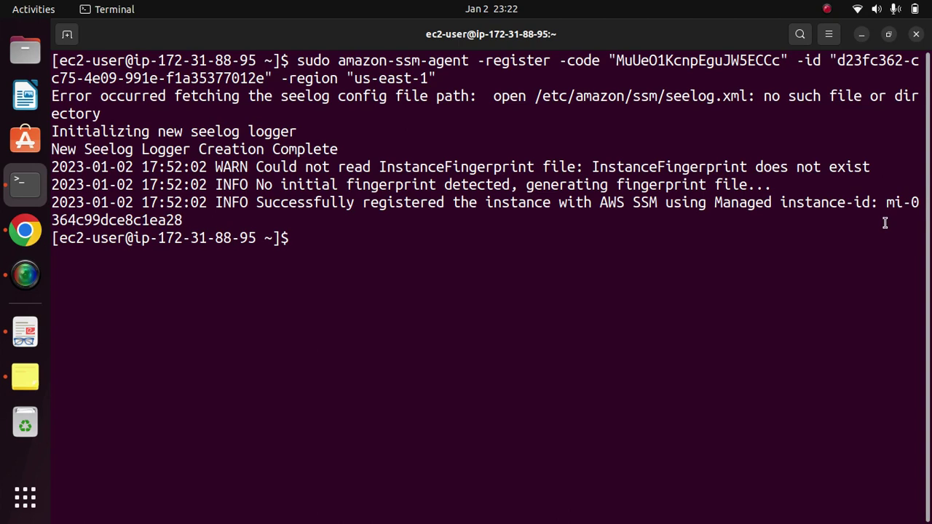
pyautogui.doubleClick(891, 204)
pyautogui.click(892, 203)
pyautogui.doubleClick(891, 203)
pyautogui.click(892, 204)
# Refresh the Activations page in Chrome and check the demo activation's registered instances against its registration limit.
pyautogui.click(24, 232)
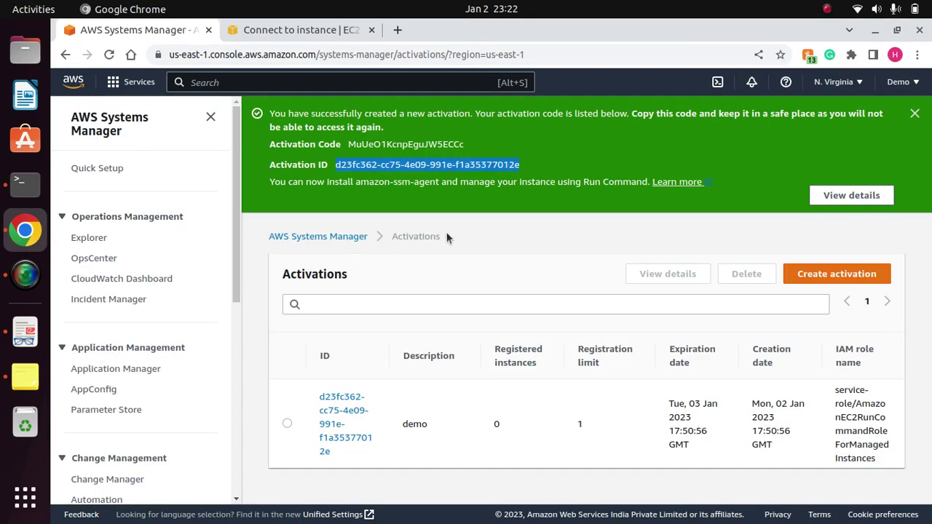
pyautogui.click(915, 114)
pyautogui.click(108, 54)
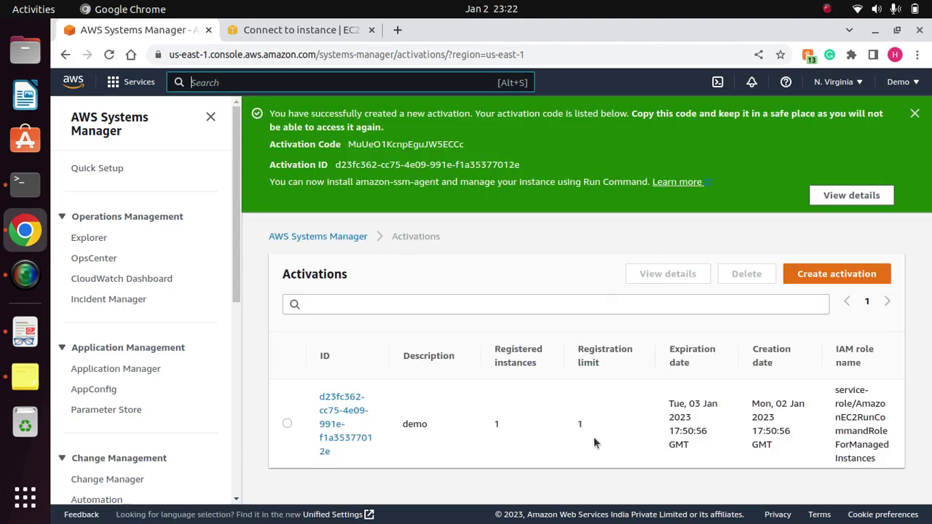
pyautogui.moveTo(603, 370); pyautogui.dragTo(489, 348)
pyautogui.click(507, 434)
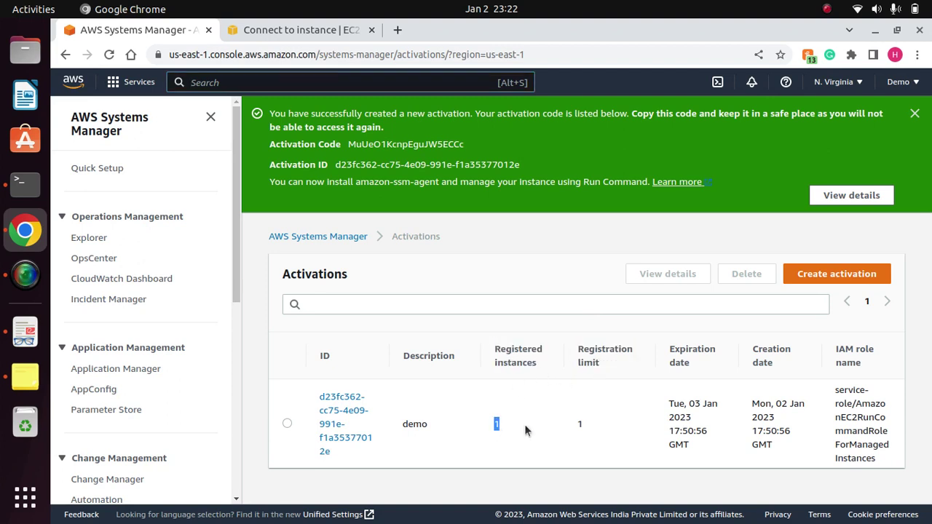
# In Terminal, change the earlier systemctl status command to start and run sudo systemctl start amazon-ssm-agent.
pyautogui.click(24, 183)
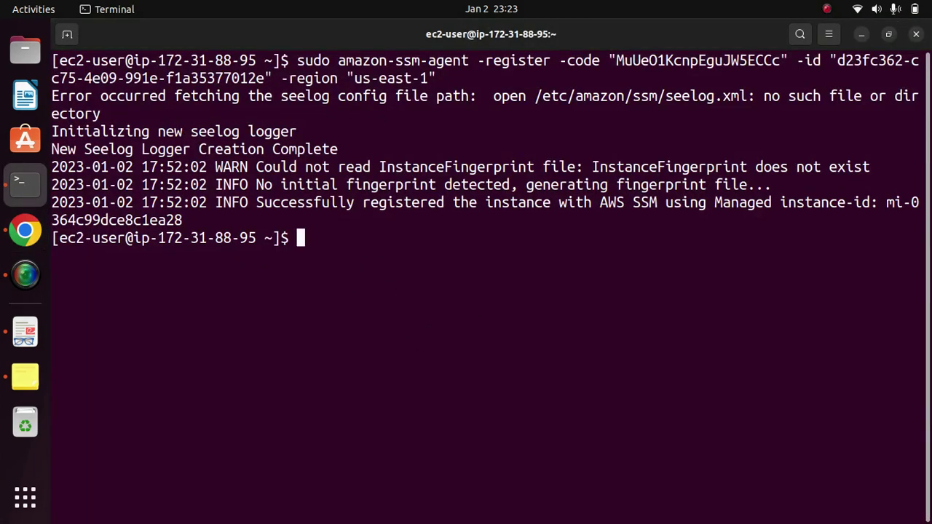
pyautogui.press('Up')
pyautogui.press('Up')
pyautogui.press('Up')
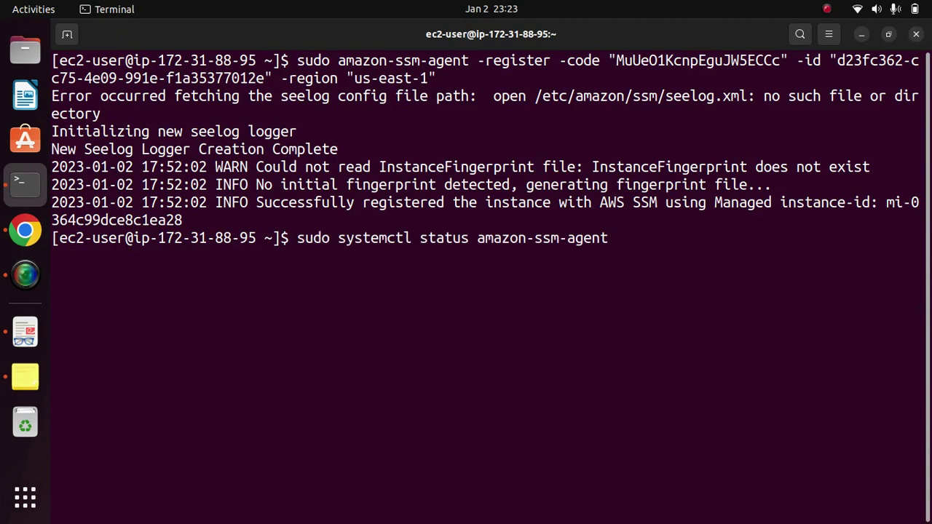
pyautogui.press('Left')
pyautogui.press('Left')
pyautogui.press('Left')
pyautogui.press('Left')
pyautogui.press('Left')
pyautogui.press('Left')
pyautogui.press('Left')
pyautogui.press('Left')
pyautogui.press('Left')
pyautogui.press('Left')
pyautogui.press('Left')
pyautogui.press('Left')
pyautogui.press('Left')
pyautogui.press('Left')
pyautogui.press('Left')
pyautogui.press('Left')
pyautogui.press('Right')
pyautogui.press('Right')
pyautogui.press('Right')
pyautogui.press('Left')
pyautogui.press('Left')
pyautogui.press('Left')
pyautogui.press('Left')
pyautogui.press('Left')
pyautogui.press('BackSpace')
pyautogui.press('BackSpace')
pyautogui.press('BackSpace')
pyautogui.write('rt')
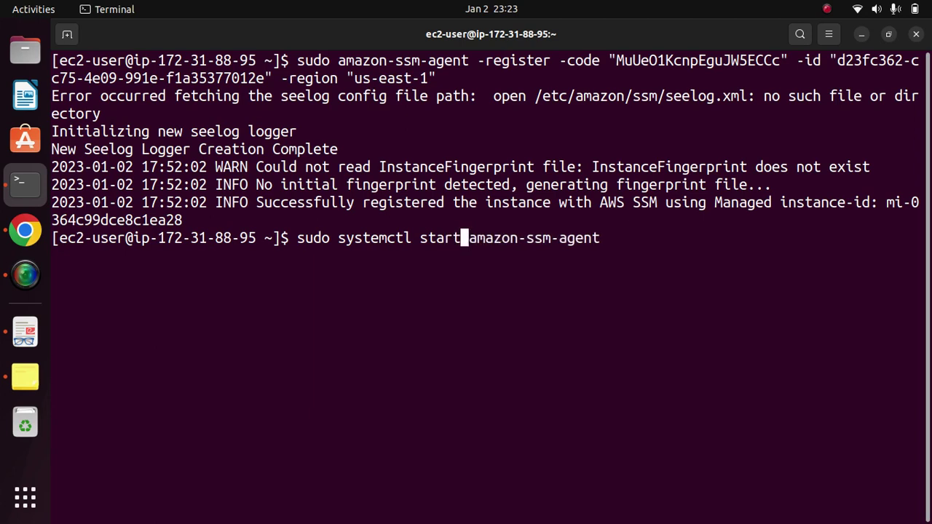
pyautogui.press('Return')
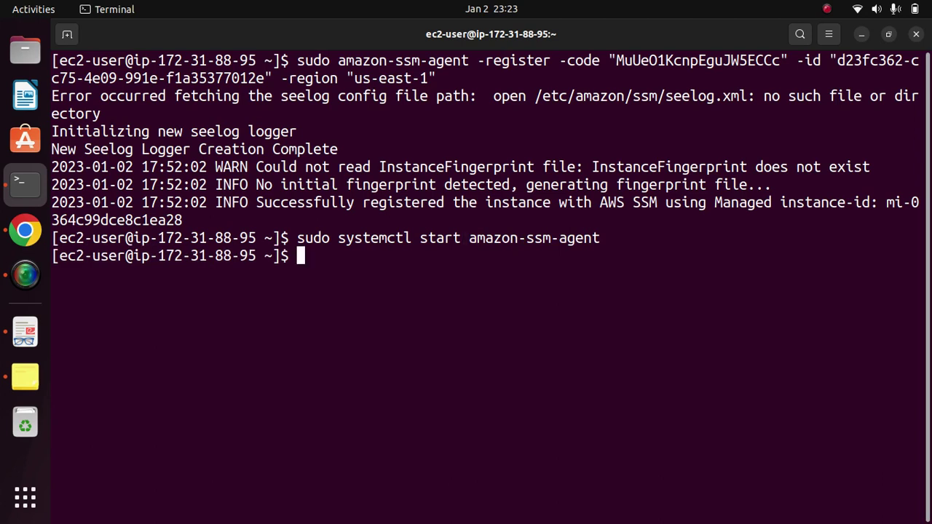
# Replace start with enable in the recalled command and run sudo systemctl enable amazon-ssm-agent.
pyautogui.press('Up')
pyautogui.press('Left')
pyautogui.press('Left')
pyautogui.press('Left')
pyautogui.press('Left')
pyautogui.press('Left')
pyautogui.press('Left')
pyautogui.press('Left')
pyautogui.press('Left')
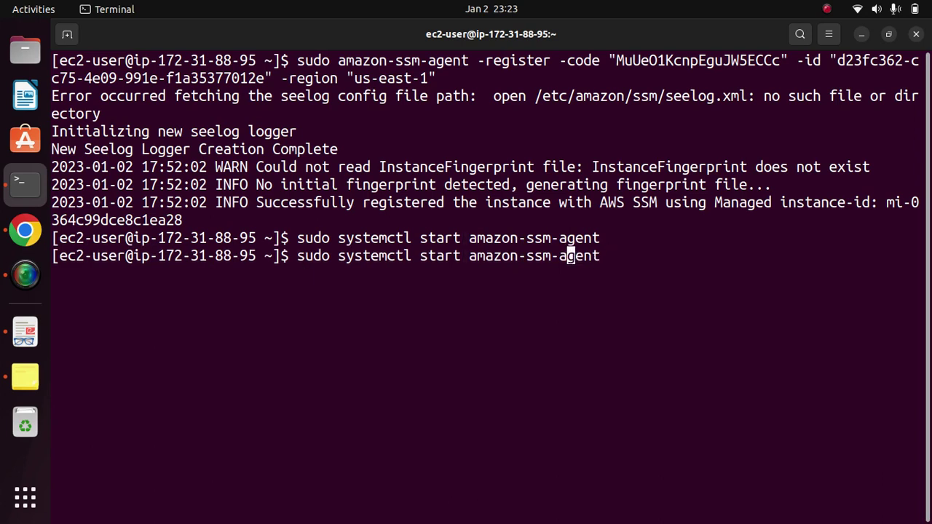
pyautogui.press('Left')
pyautogui.press('Left')
pyautogui.press('Left')
pyautogui.press('Left')
pyautogui.press('Left')
pyautogui.press('Left')
pyautogui.press('Left')
pyautogui.press('Left')
pyautogui.press('Left')
pyautogui.press('Left')
pyautogui.press('Right')
pyautogui.press('BackSpace')
pyautogui.press('BackSpace')
pyautogui.press('BackSpace')
pyautogui.press('BackSpace')
pyautogui.press('BackSpace')
pyautogui.write('enable')
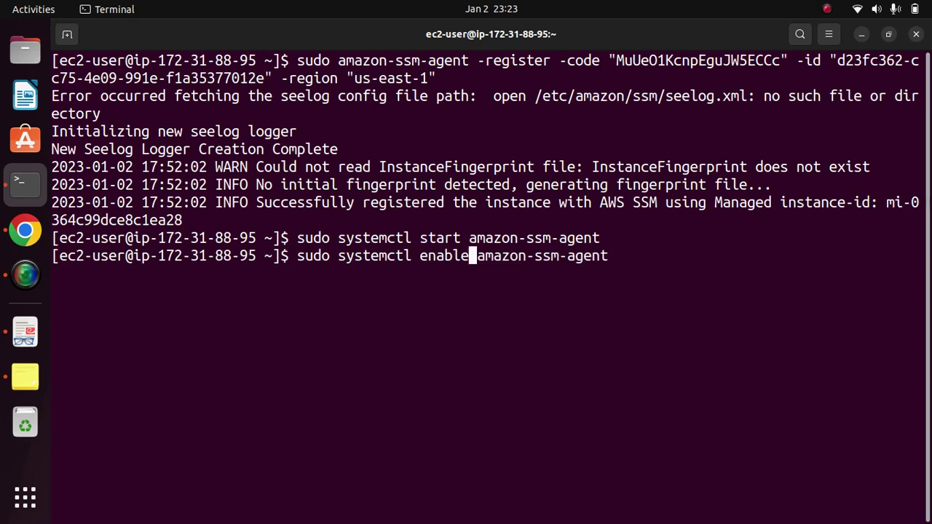
pyautogui.press('Return')
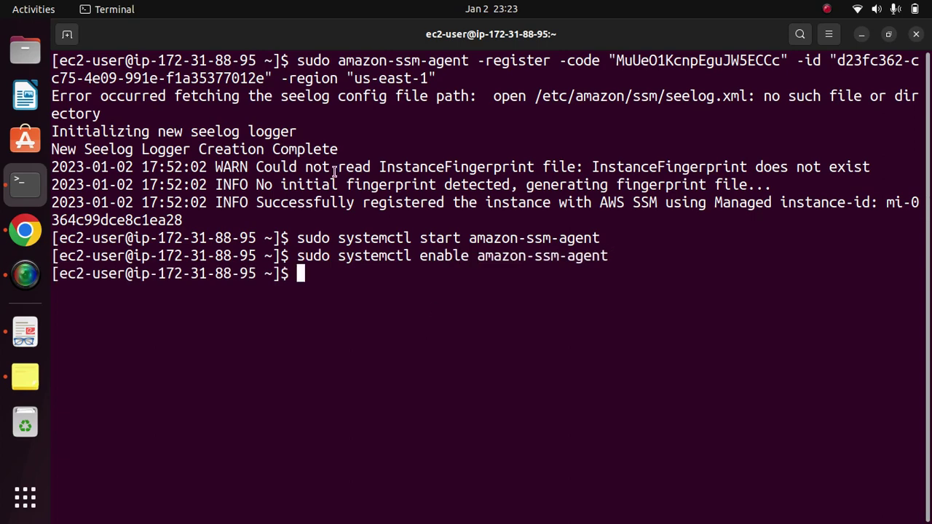
# Switch to Chrome, dismiss the new activation banner, and open the Quick Setup configurations with the filter pane collapsed.
pyautogui.click(25, 230)
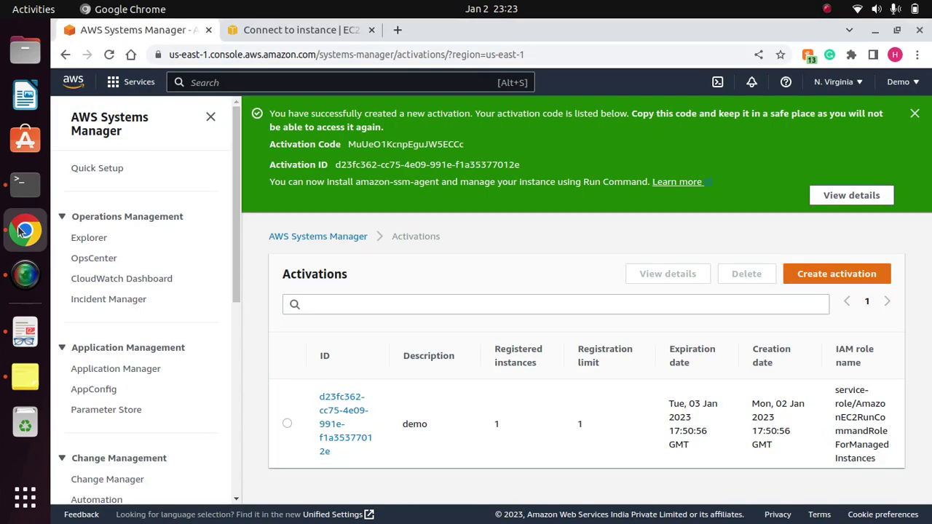
pyautogui.click(916, 114)
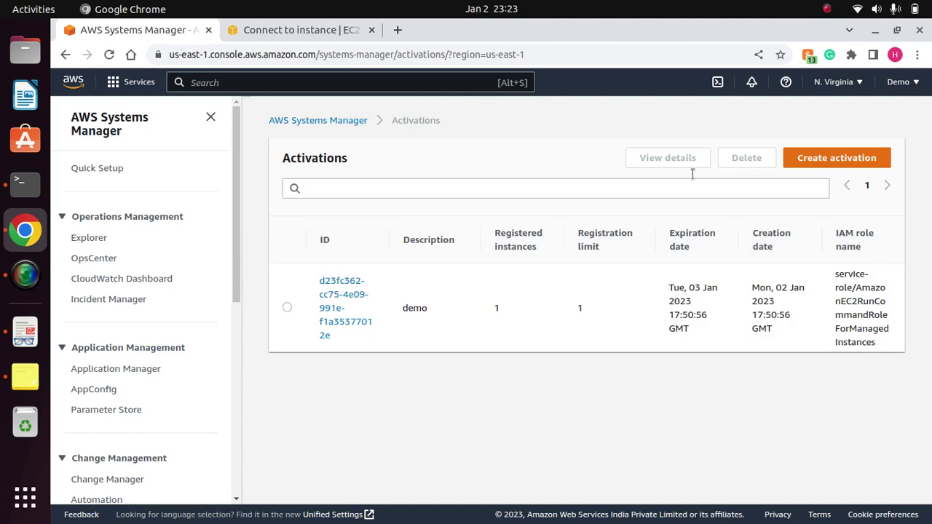
pyautogui.click(96, 169)
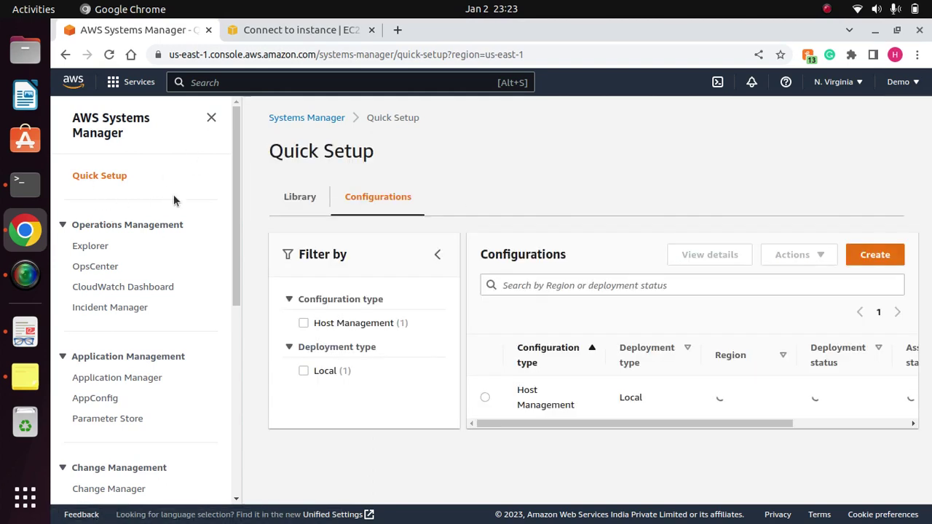
pyautogui.click(435, 256)
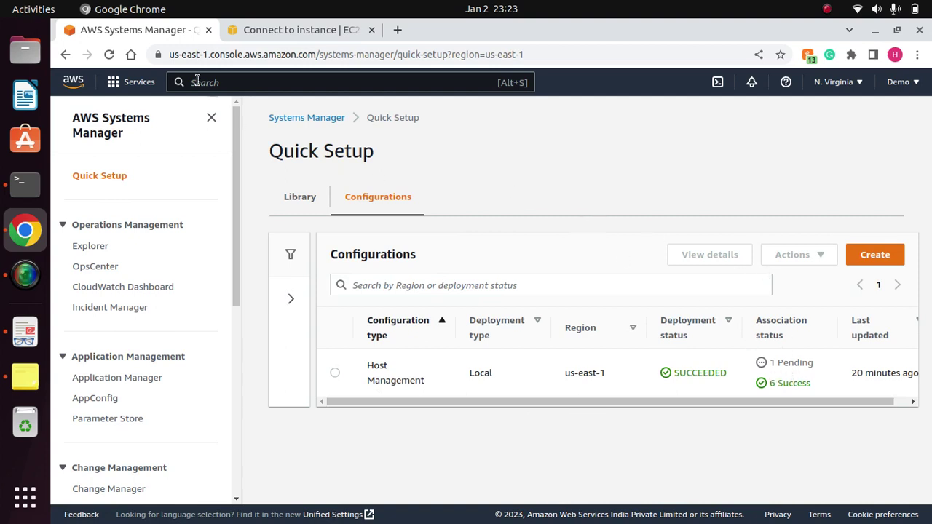
# Refresh the Quick Setup configurations and check the association status of the Host Management configuration.
pyautogui.click(108, 55)
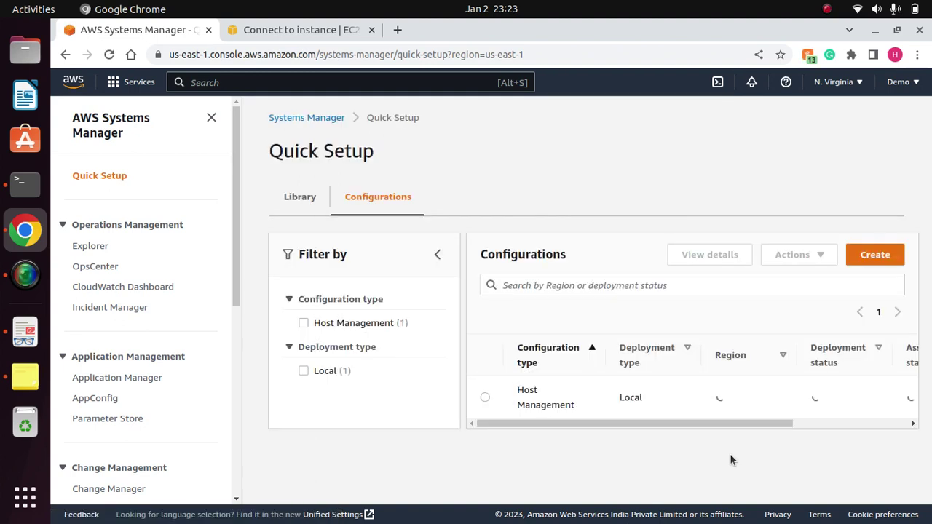
pyautogui.click(438, 255)
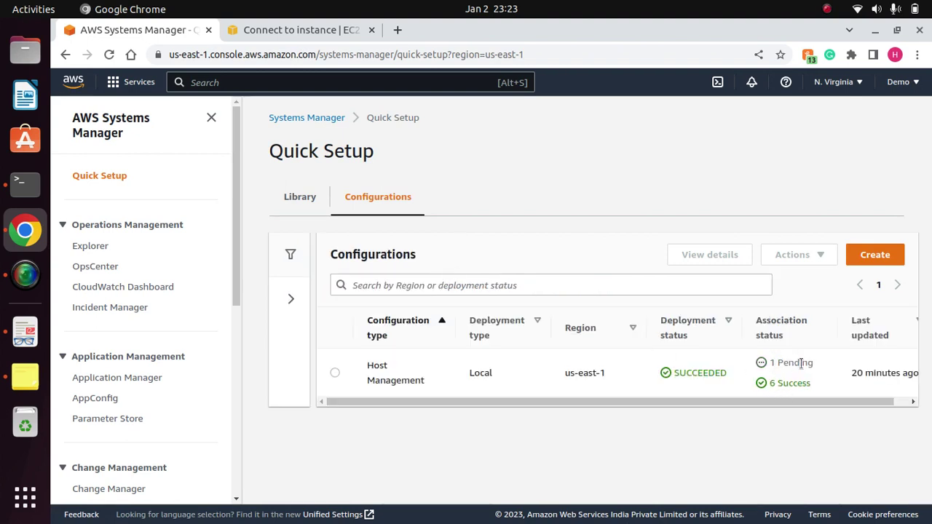
pyautogui.moveTo(814, 372); pyautogui.dragTo(753, 362)
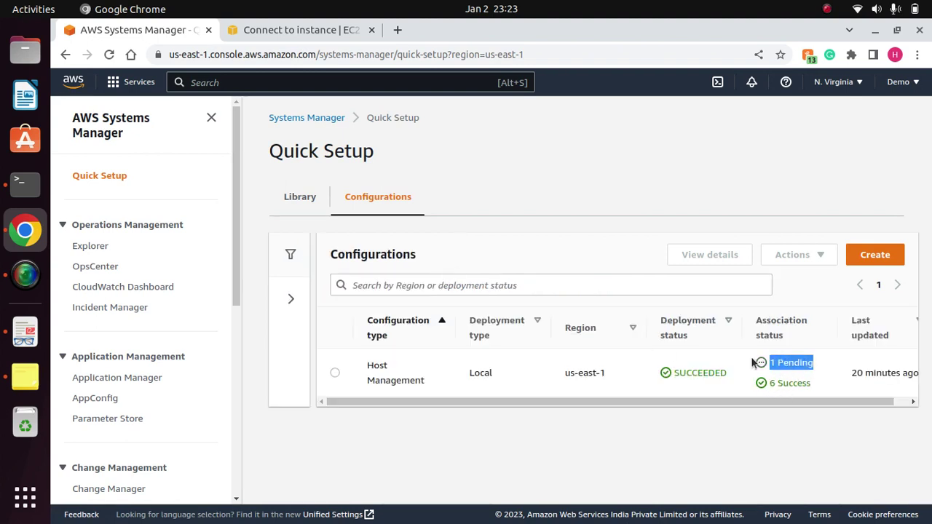
pyautogui.click(828, 365)
pyautogui.moveTo(813, 367); pyautogui.dragTo(744, 357)
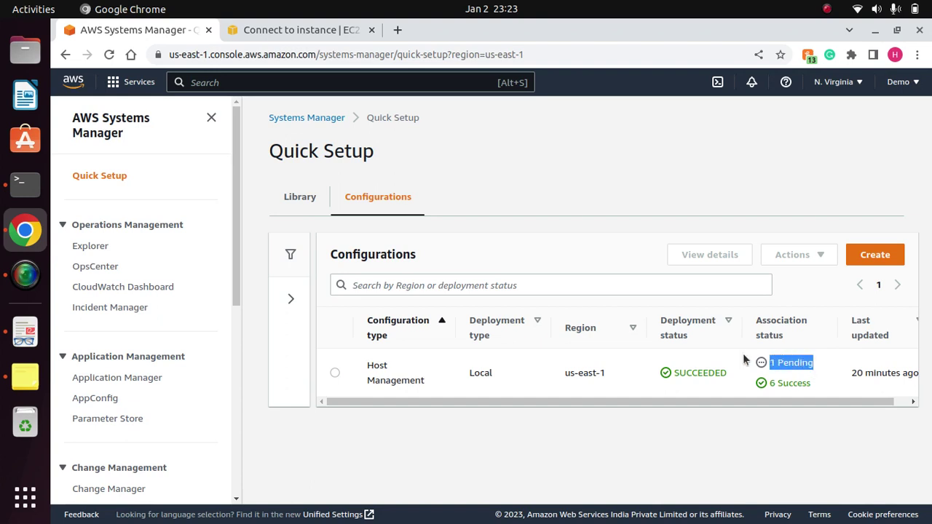
pyautogui.click(820, 369)
pyautogui.moveTo(820, 369); pyautogui.dragTo(752, 357)
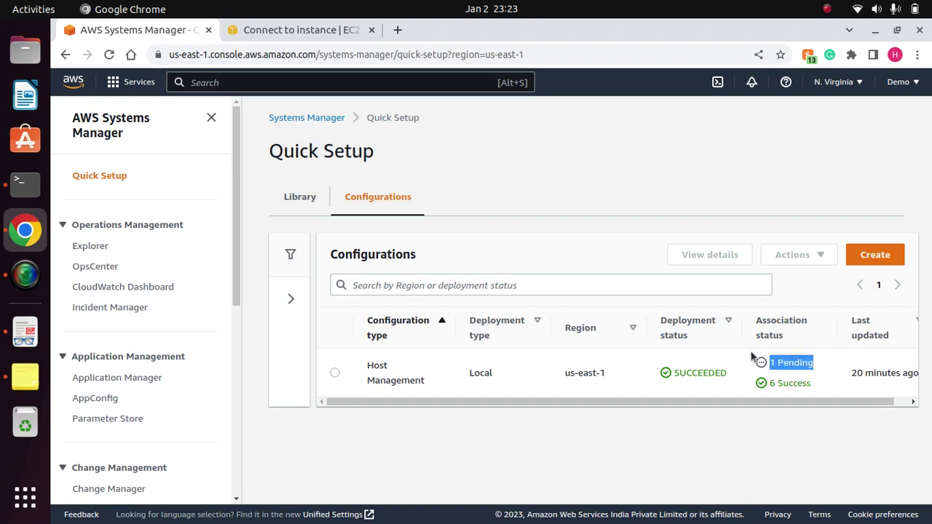
pyautogui.click(821, 387)
pyautogui.moveTo(819, 386); pyautogui.dragTo(774, 392)
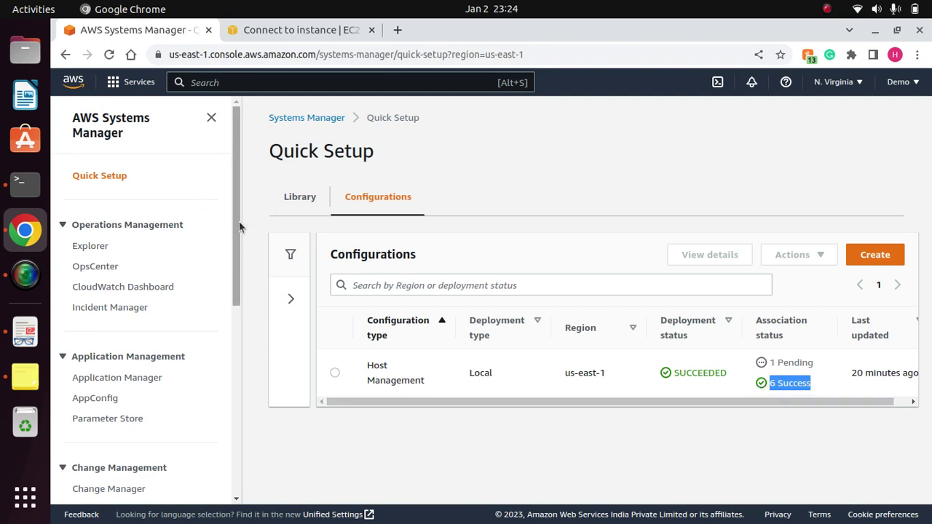
# Open the Inventory dashboard under Node Management in Systems Manager.
pyautogui.scroll(-1, 234, 221)
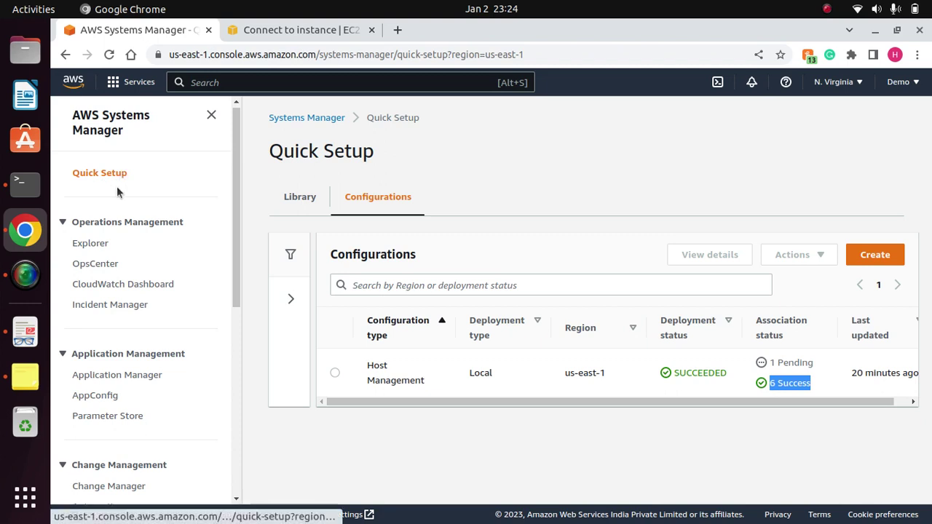
pyautogui.moveTo(237, 218); pyautogui.dragTo(240, 275)
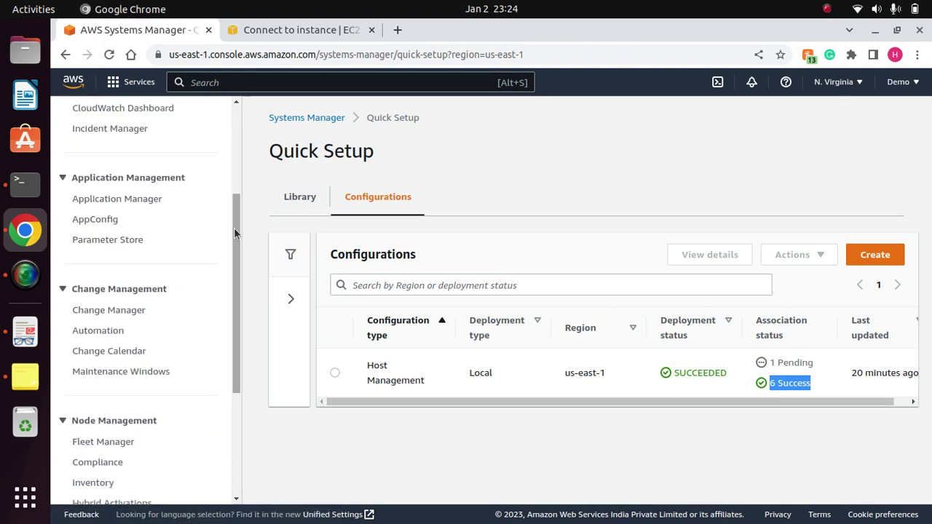
pyautogui.moveTo(234, 228); pyautogui.dragTo(236, 247)
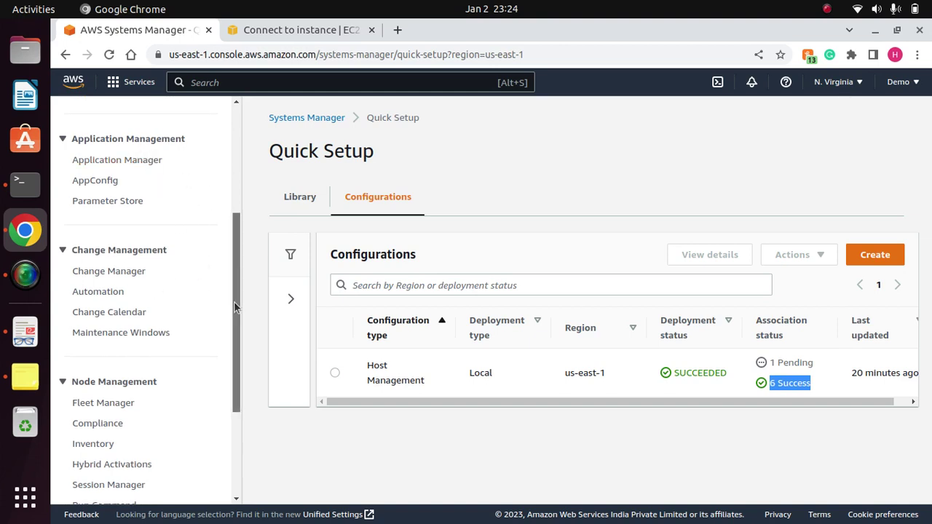
pyautogui.scroll(-2, 235, 298)
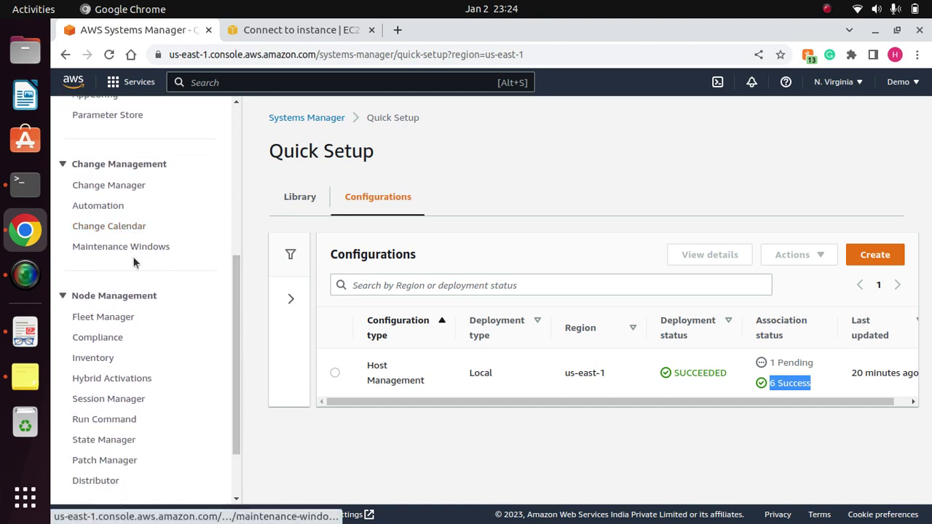
pyautogui.click(82, 358)
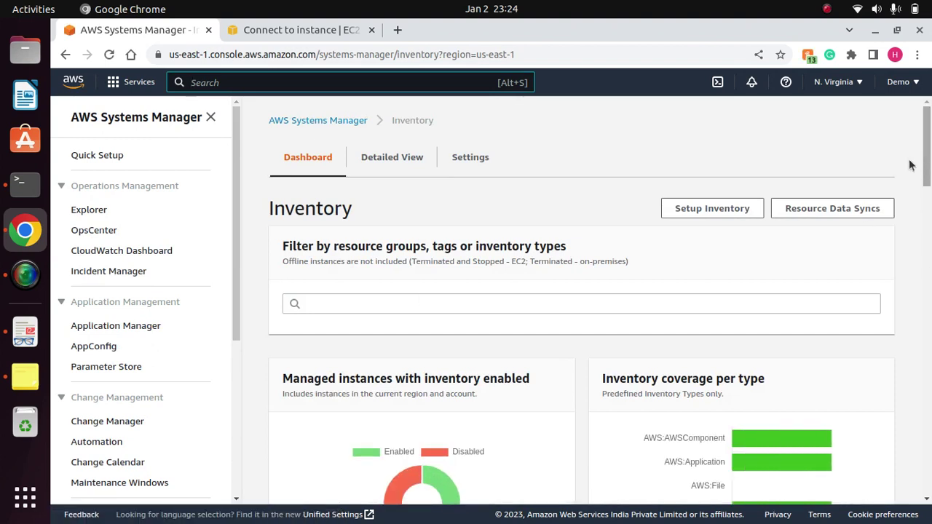
# Open Fleet Manager and widen the Operating System column to read the managed nodes' full operating system names.
pyautogui.moveTo(233, 277); pyautogui.dragTo(228, 400)
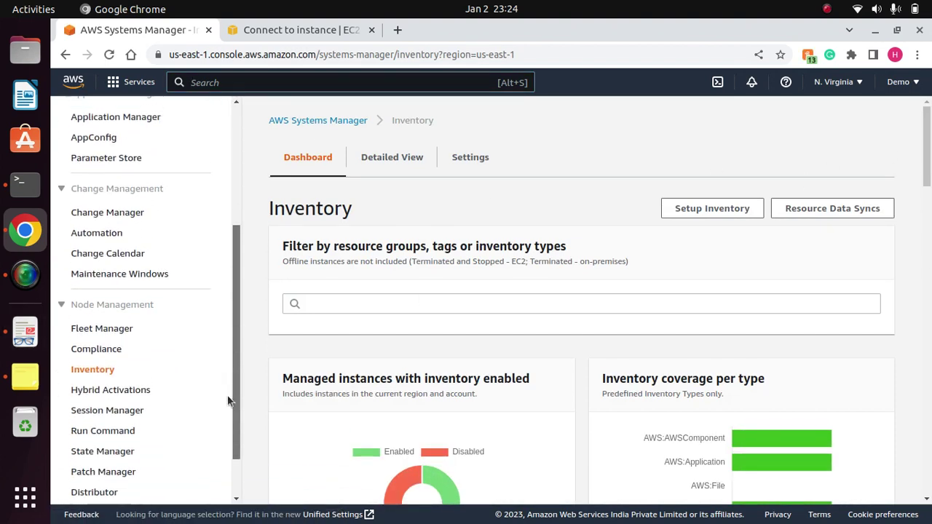
pyautogui.click(109, 330)
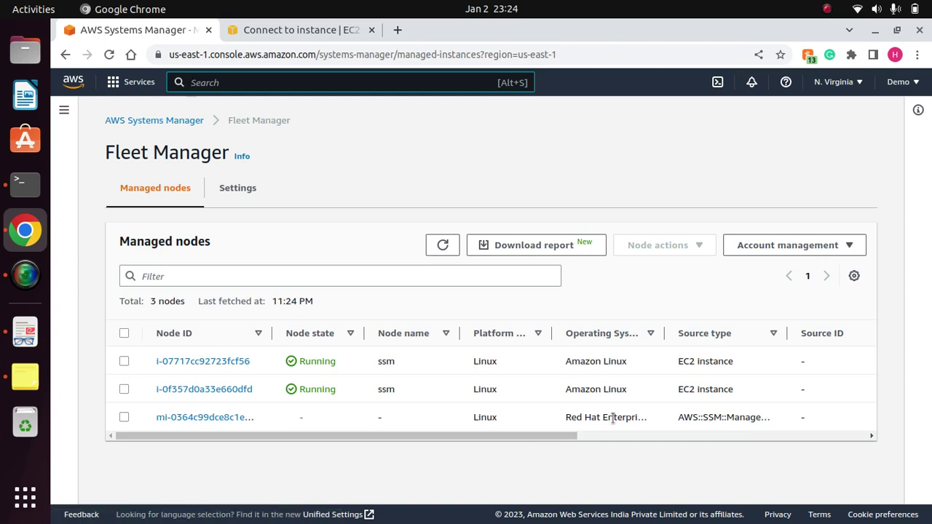
pyautogui.moveTo(664, 333); pyautogui.dragTo(726, 335)
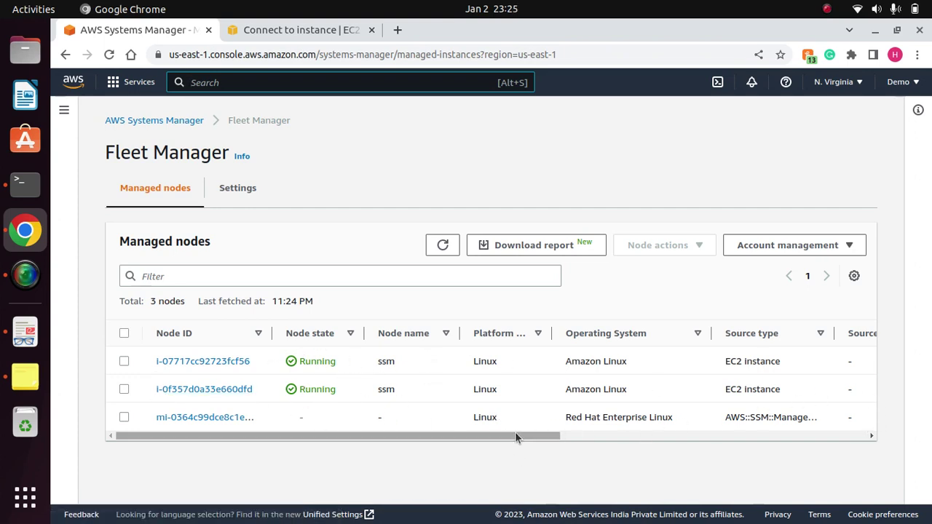
pyautogui.moveTo(515, 435); pyautogui.dragTo(481, 434)
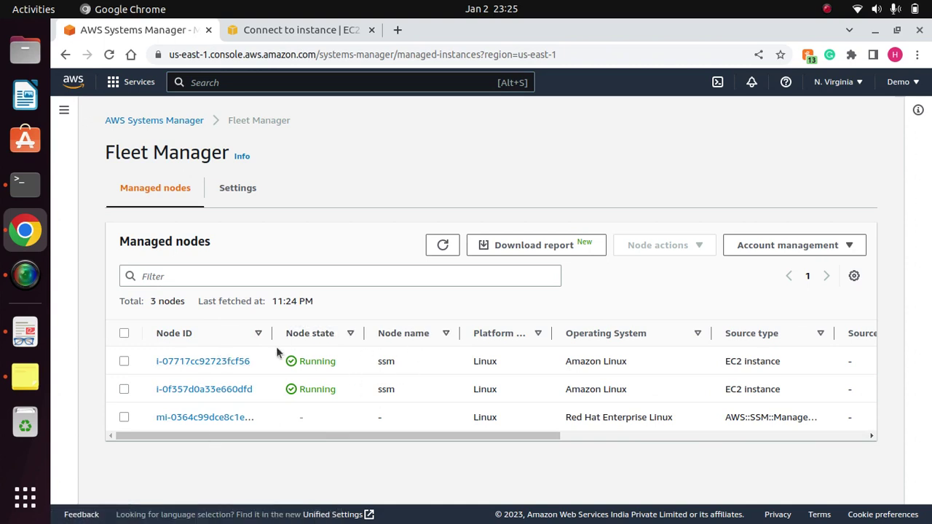
# Return to the Inventory dashboard and check the corresponding managed instances for the Red Hat Enterprise Linux node.
pyautogui.click(64, 111)
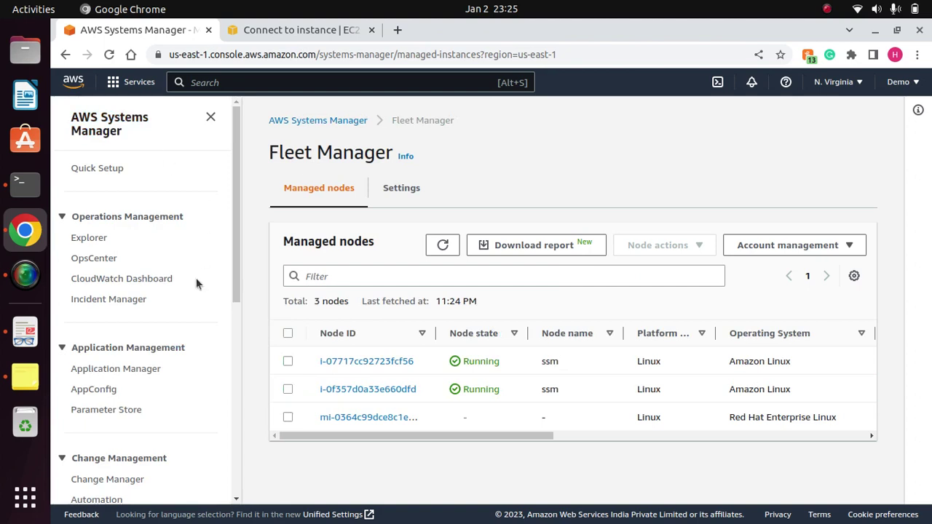
pyautogui.moveTo(235, 254); pyautogui.dragTo(239, 466)
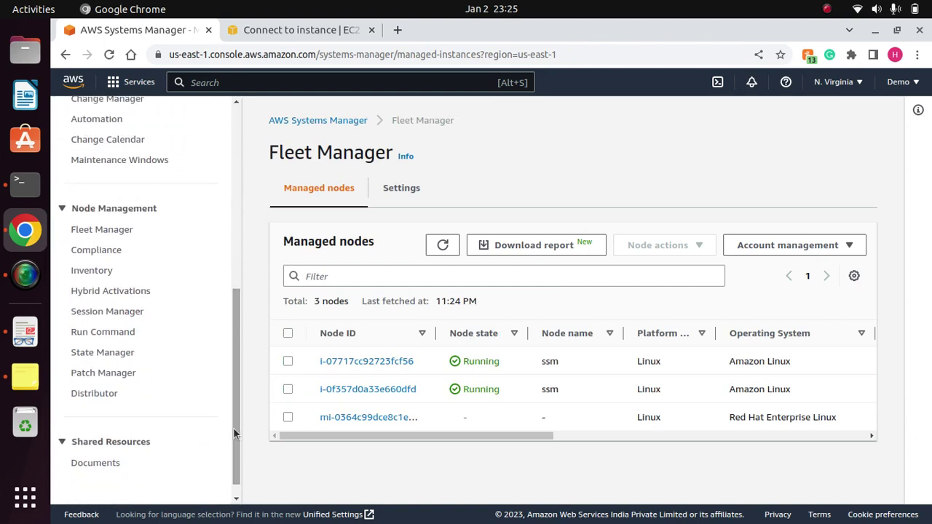
pyautogui.click(92, 272)
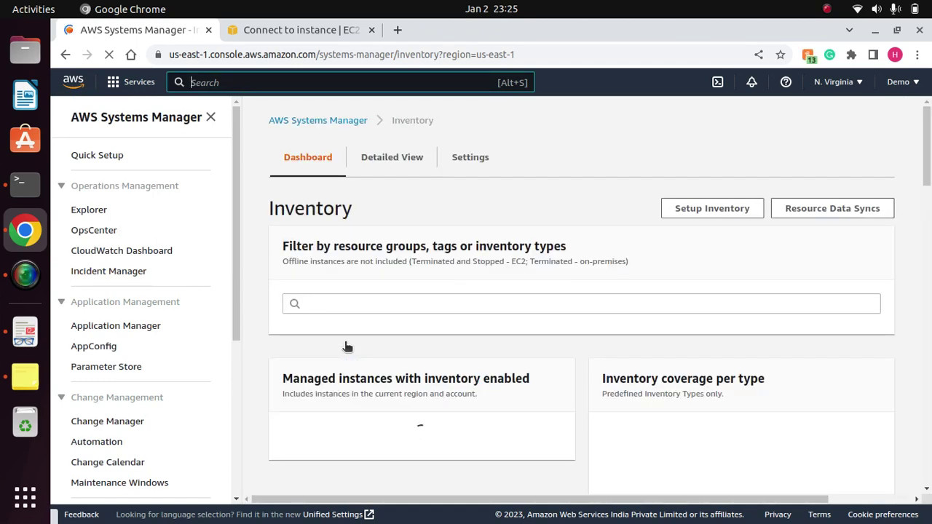
pyautogui.moveTo(931, 178); pyautogui.dragTo(928, 508)
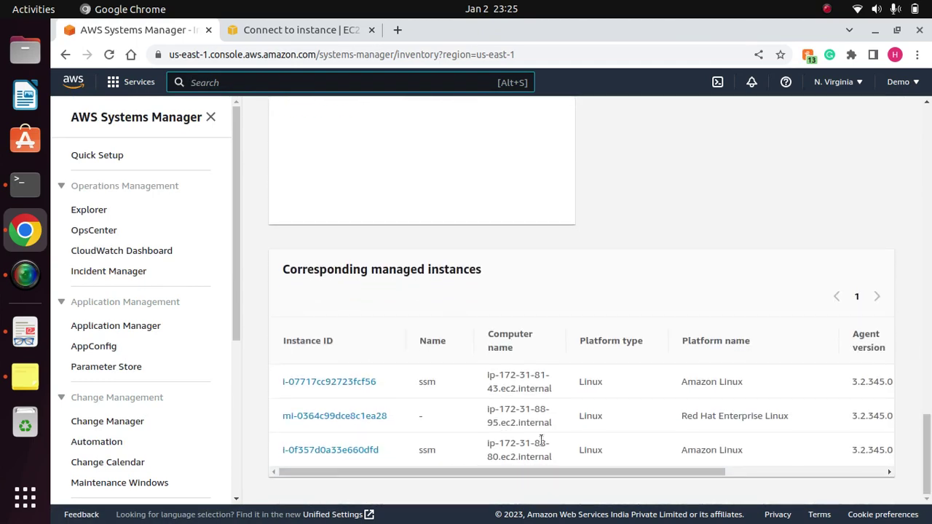
# Open the Red Hat Enterprise Linux managed instance and review its node overview and tags.
pyautogui.click(345, 415)
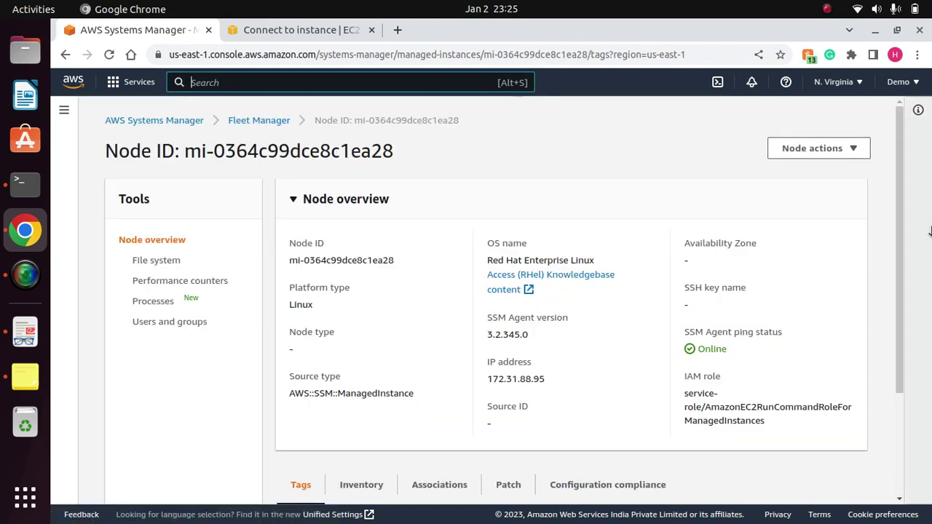
pyautogui.scroll(-3, 903, 391)
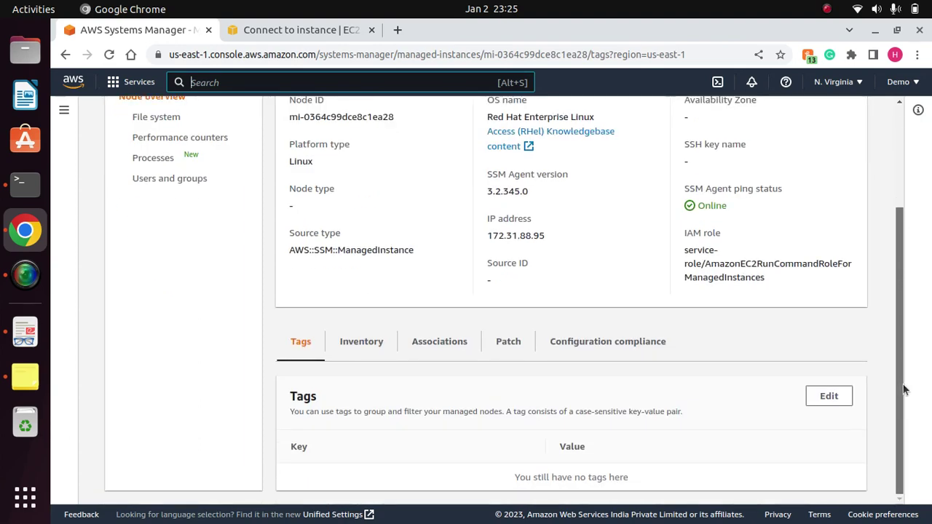
pyautogui.scroll(3, 903, 390)
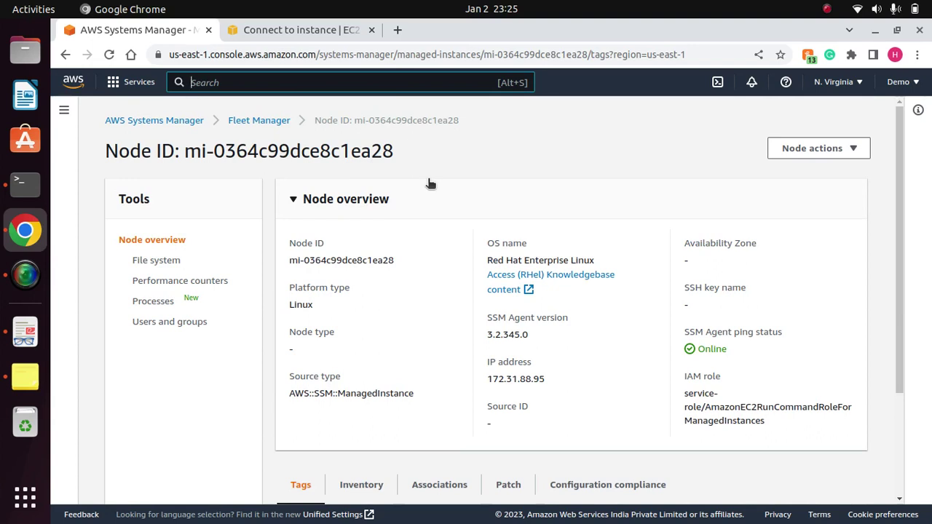
# Switch to Document Viewer and page through ssm1.pdf past the Hybrid Activations slide to the closing slide 11.
pyautogui.click(25, 333)
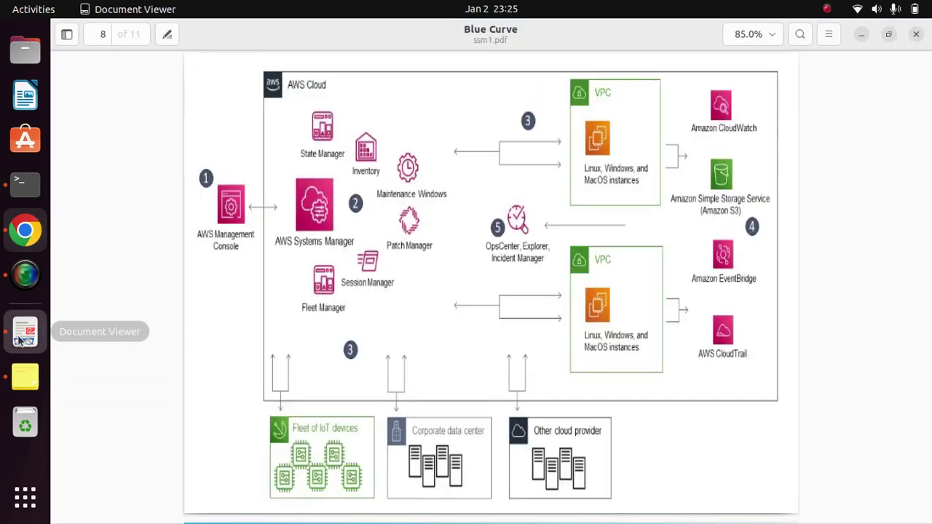
pyautogui.press('pagedown')
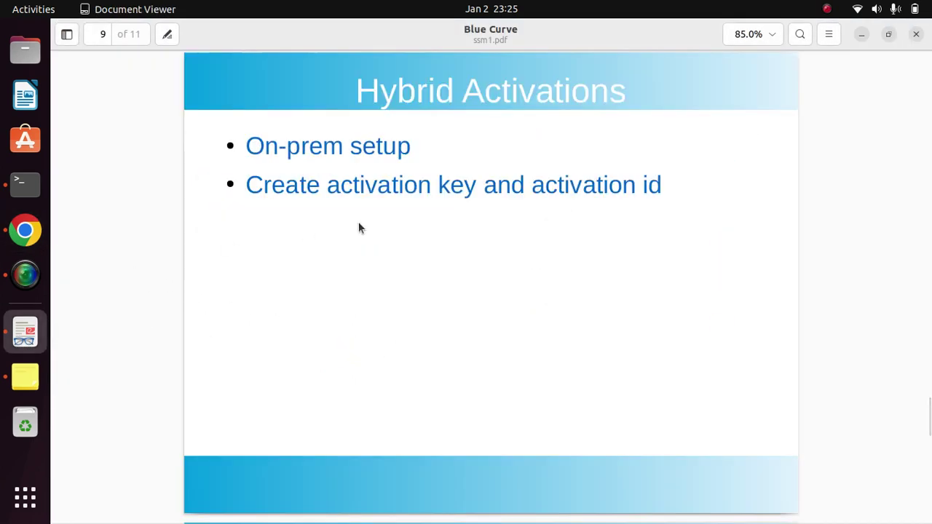
pyautogui.press('pagedown')
pyautogui.press('pagedown')
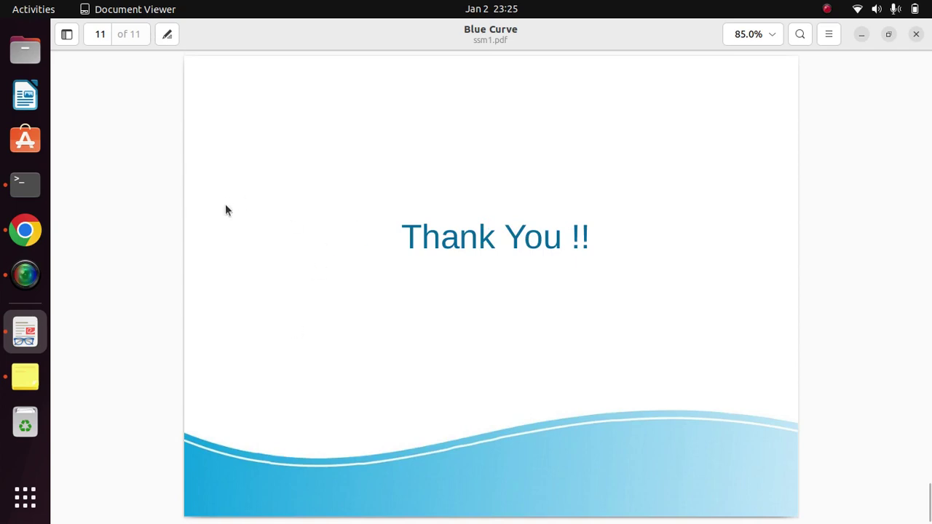